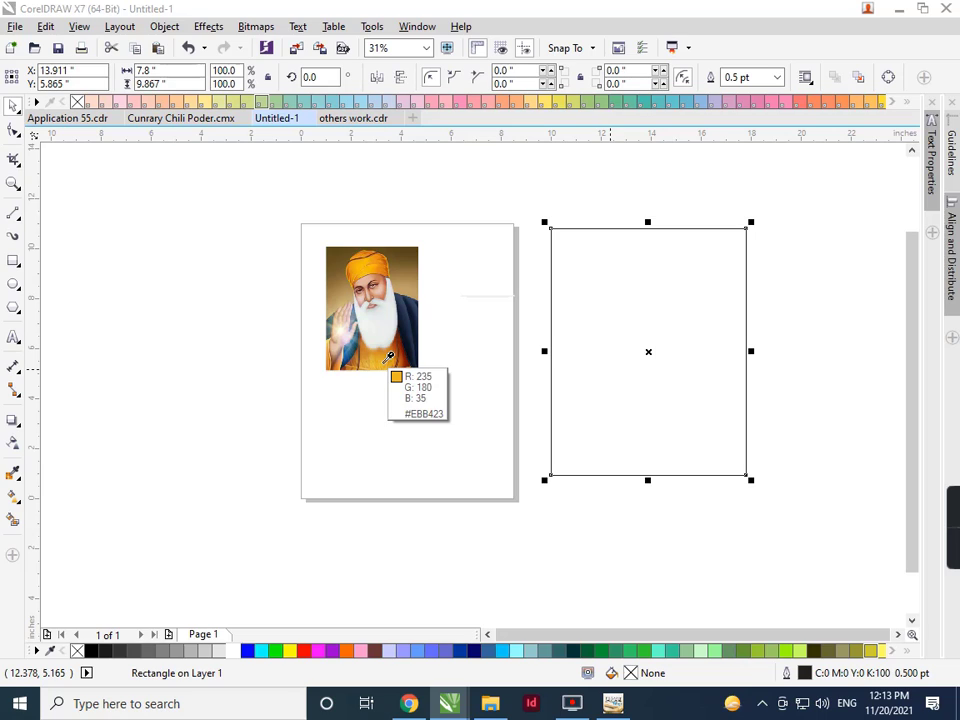
- Fill the empty rectangle with an orange sampled from the portrait's turban, R:234 G:148 B:27
click(387, 360)
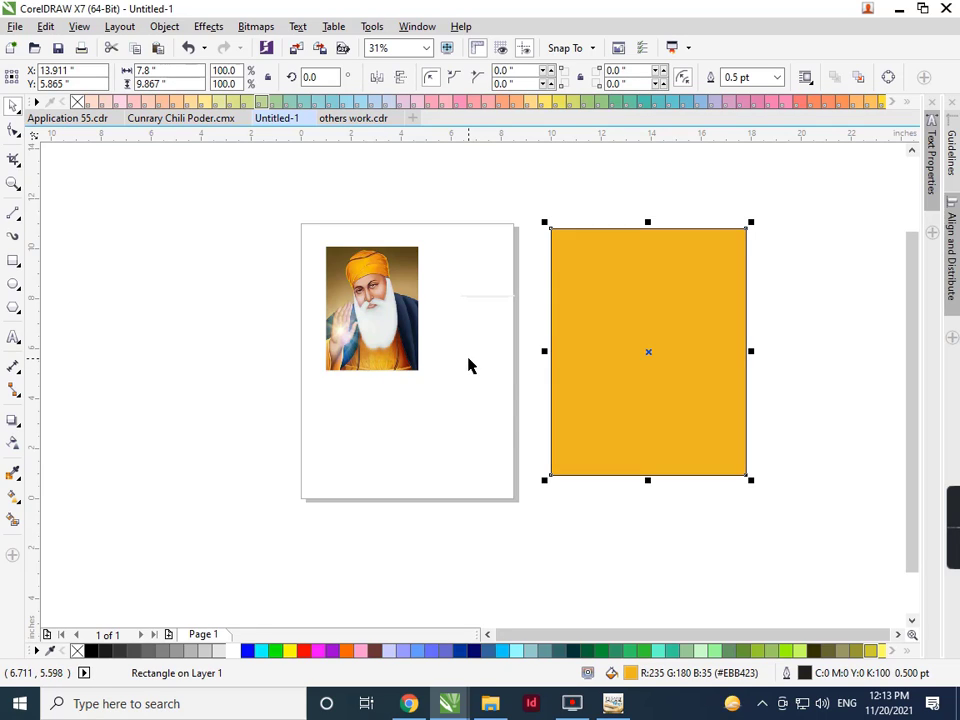
click(378, 262)
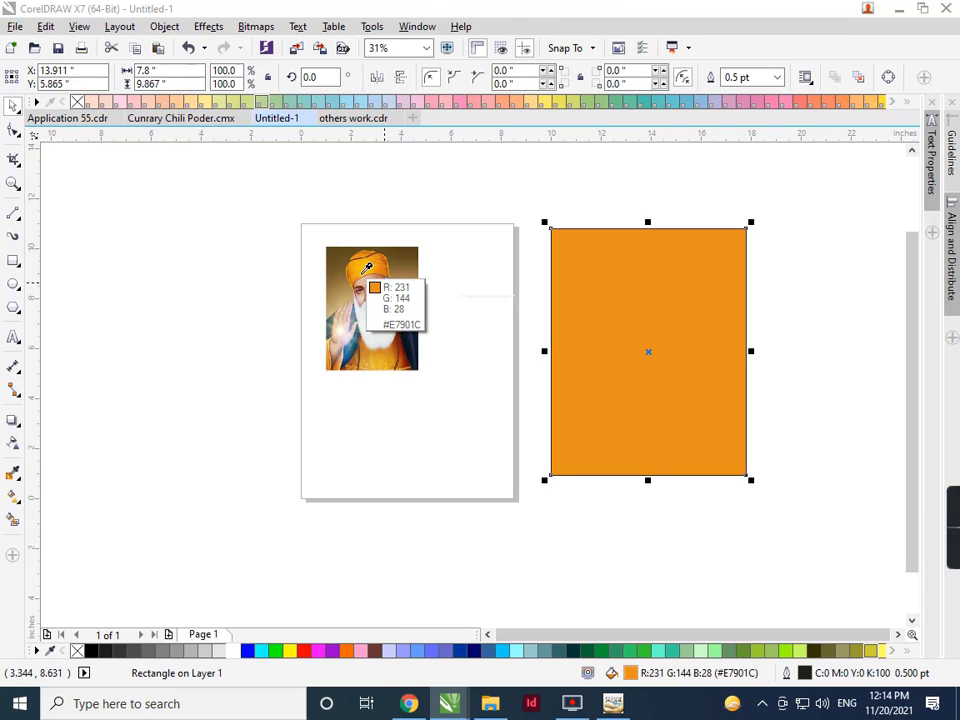
click(362, 272)
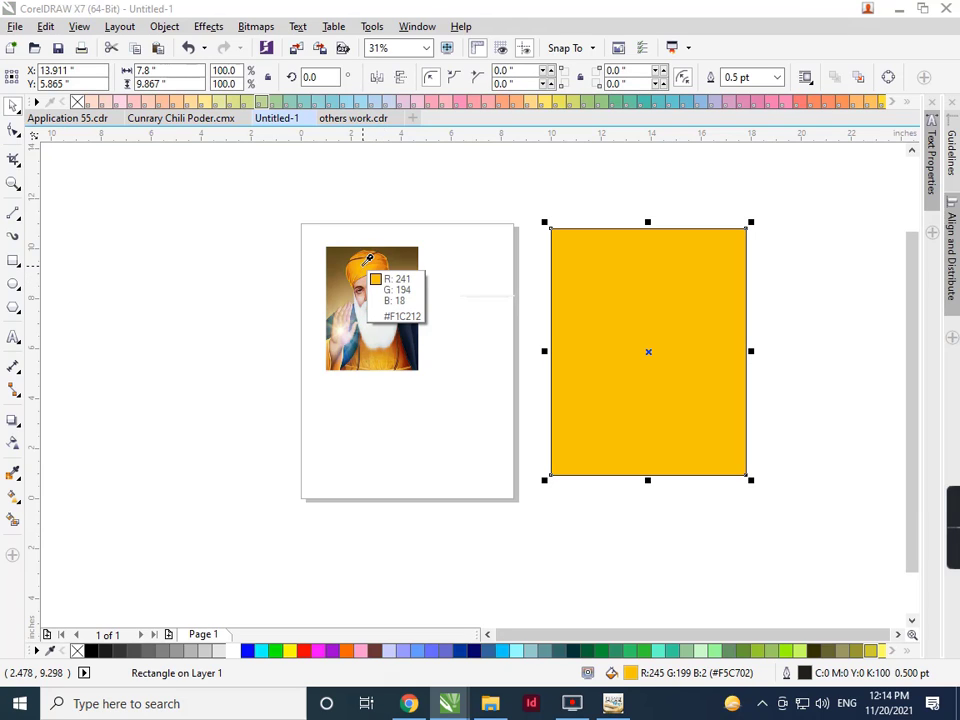
click(365, 269)
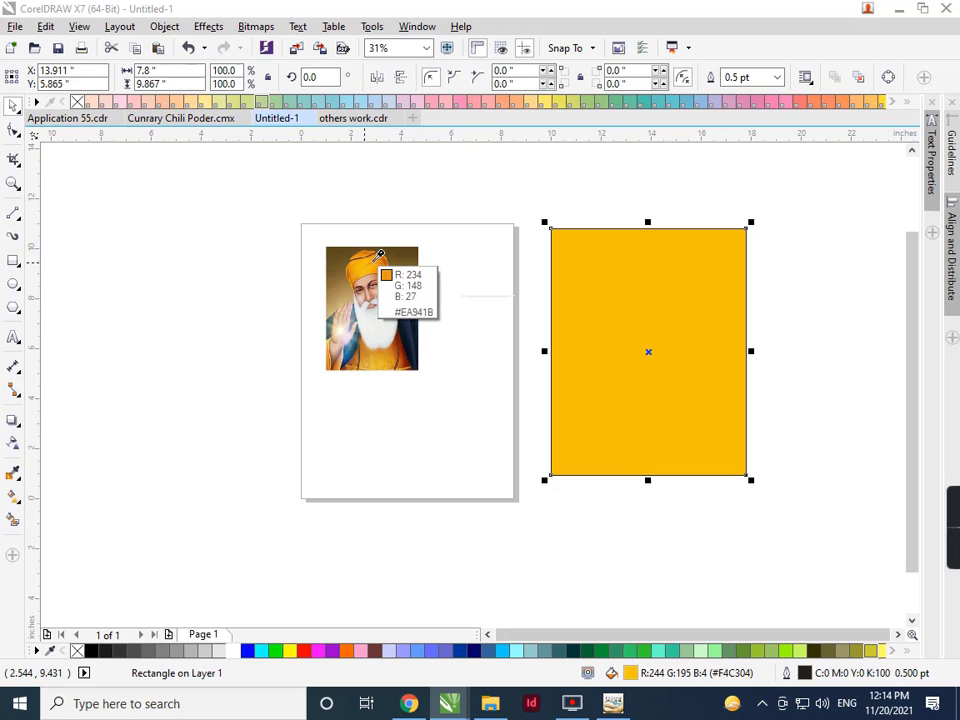
click(380, 254)
click(358, 199)
click(411, 256)
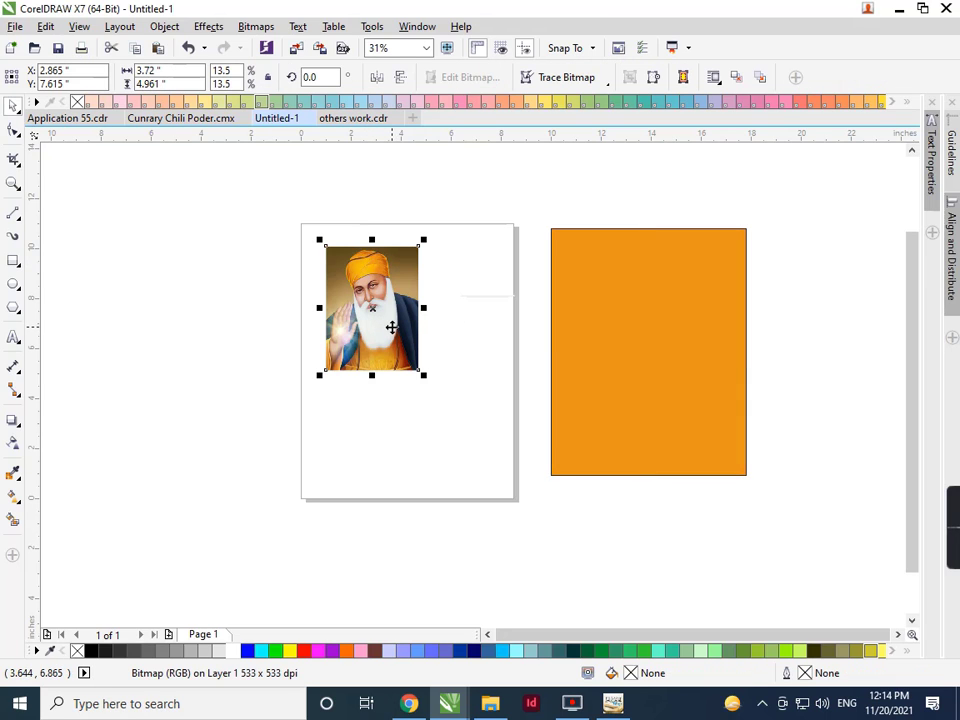
- Draw an upright ellipse about 3.97 × 6.27 inches in the lower part of the orange rectangle and give it a white outline
click(13, 284)
drag(609, 320, 705, 470)
drag(600, 314, 591, 302)
scroll(690, 399, up, 2)
key(space)
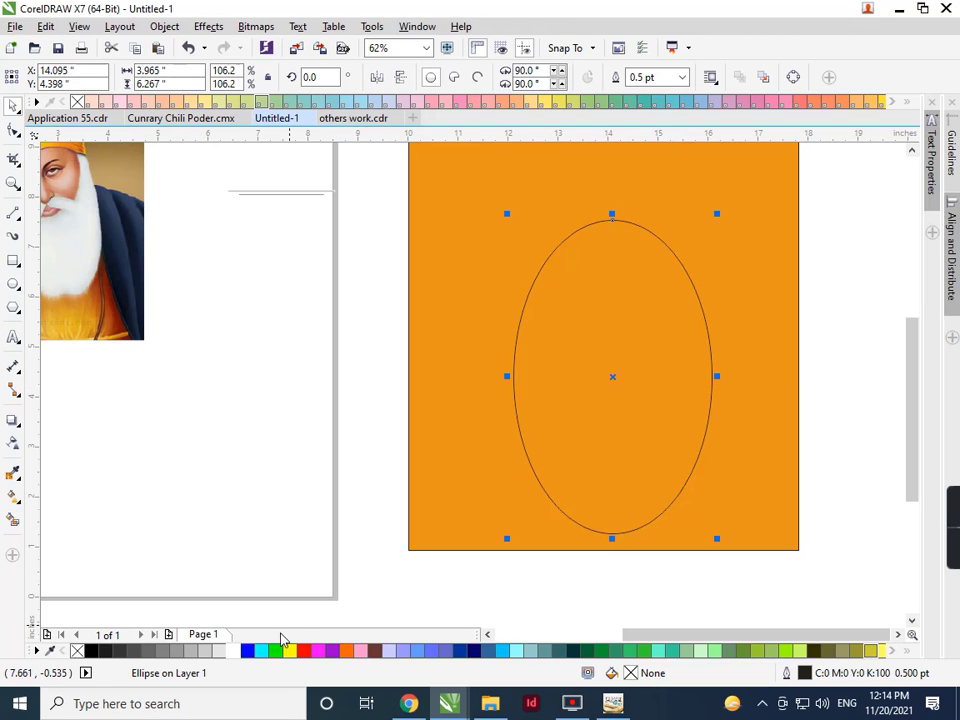
right_click(235, 652)
scroll(542, 441, down, 2)
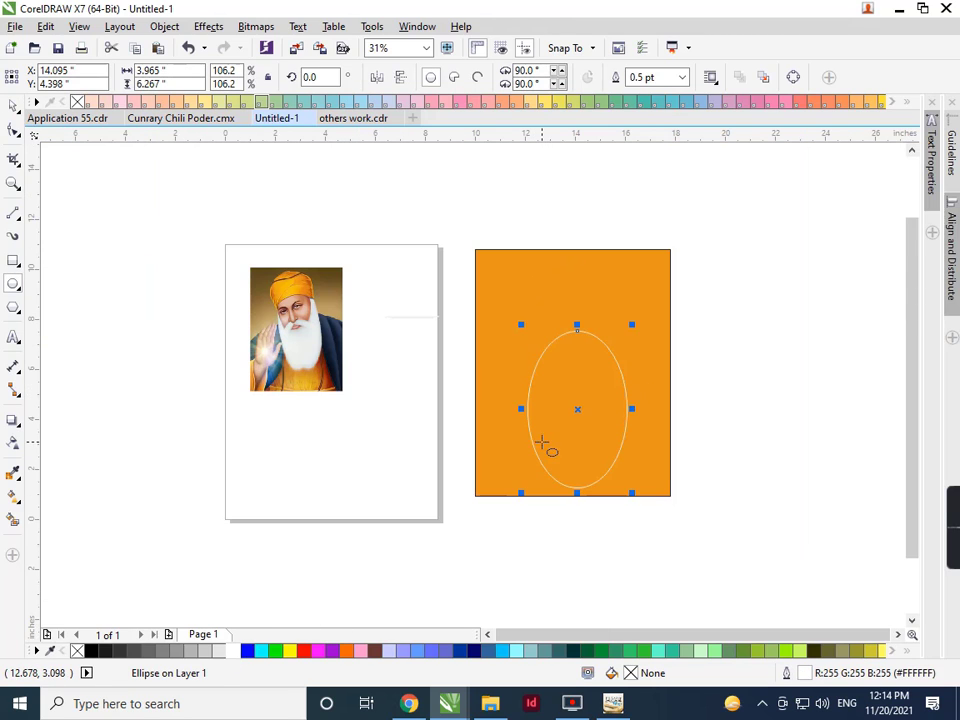
- Try placing the portrait inside the ellipse with PowerClip and enlarging it, and undo both changes
click(330, 345)
click(11, 104)
click(231, 272)
click(275, 280)
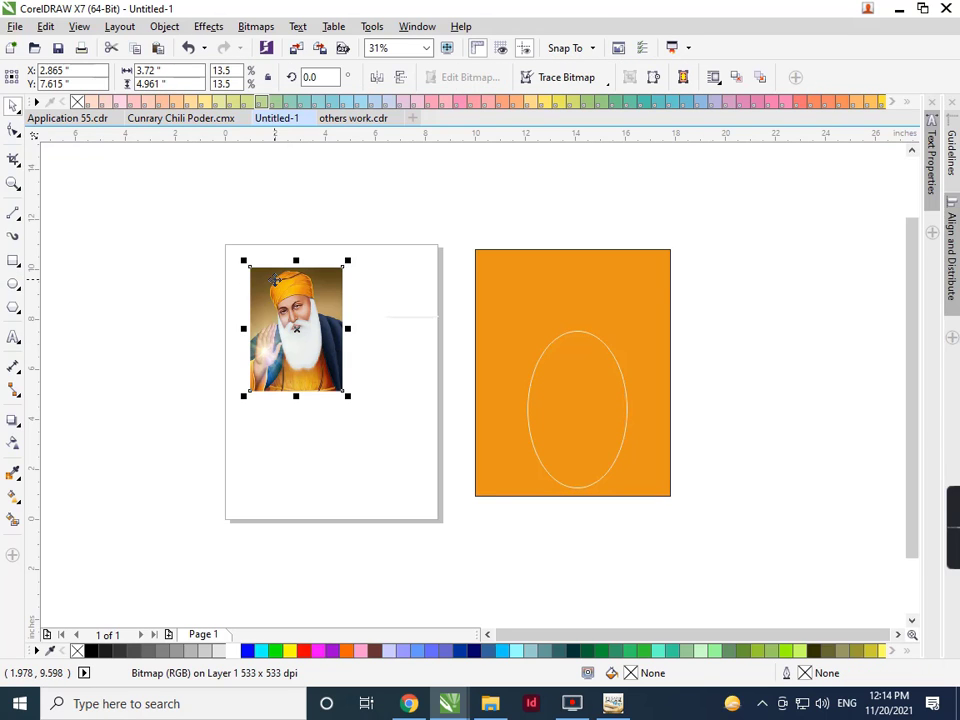
right_click(305, 322)
click(325, 219)
click(529, 410)
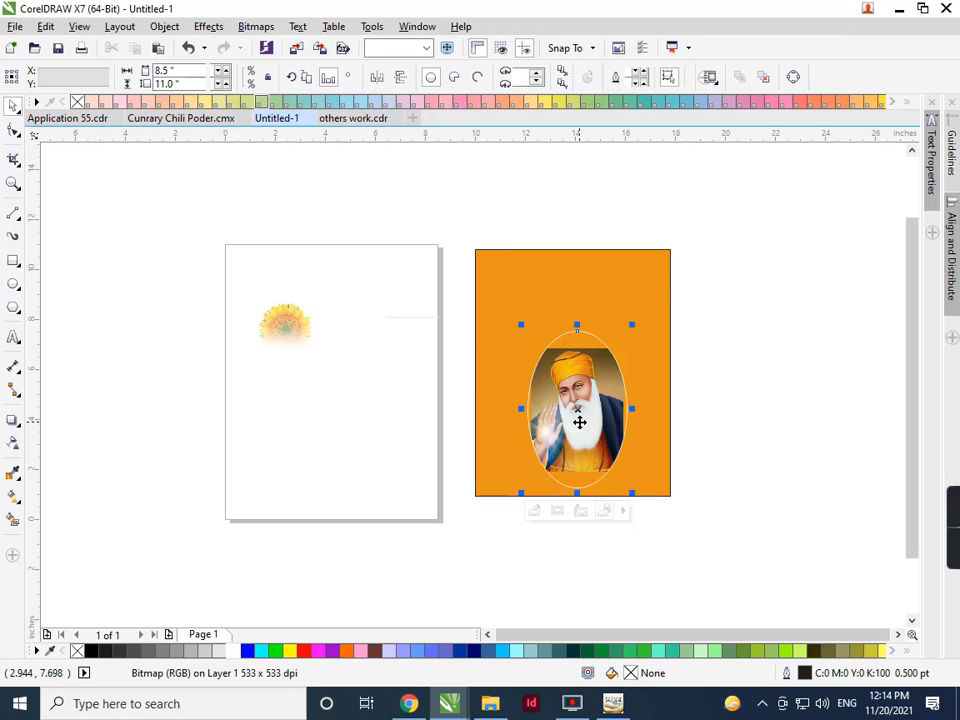
drag(628, 478, 645, 519)
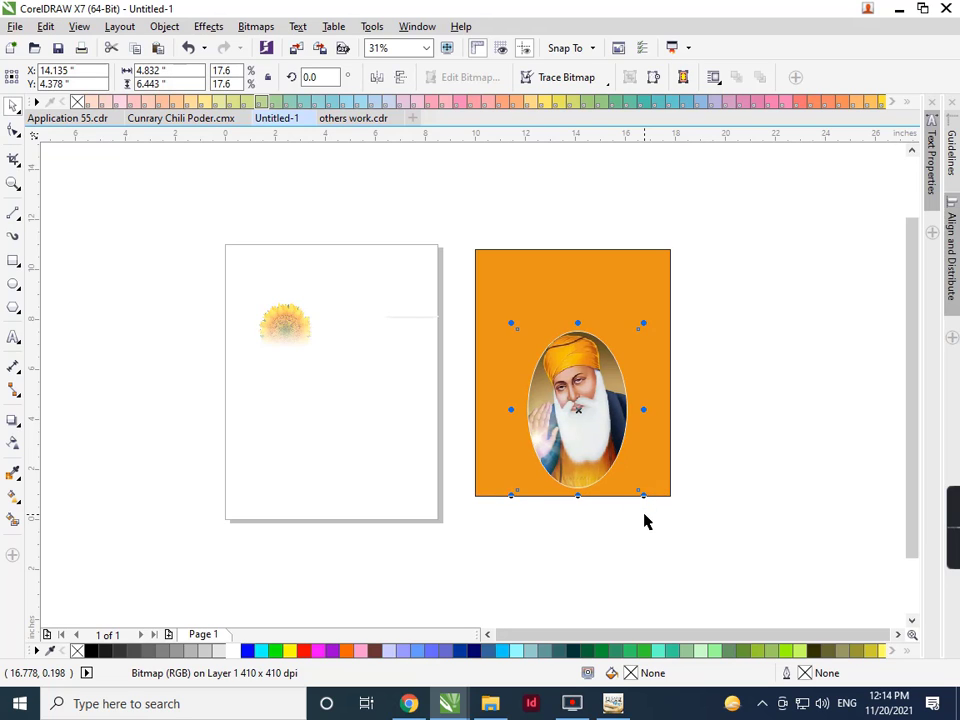
key(ctrl+z)
key(ctrl+z)
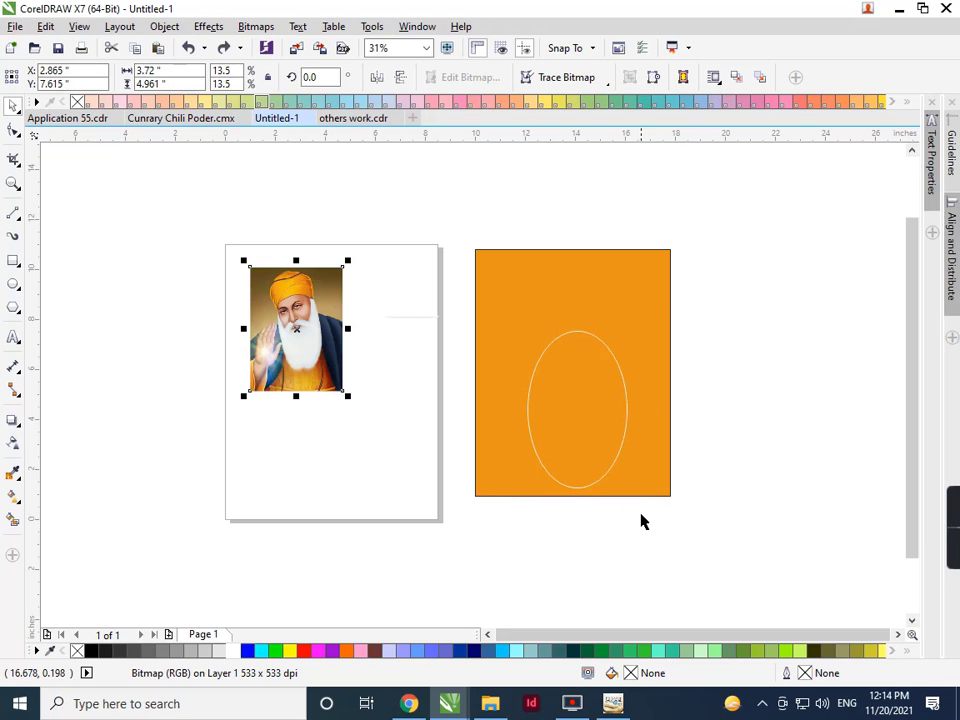
- Reshape the white-outlined ellipse to be wider and less tall, lowering its upper edge
click(632, 427)
drag(632, 408, 641, 409)
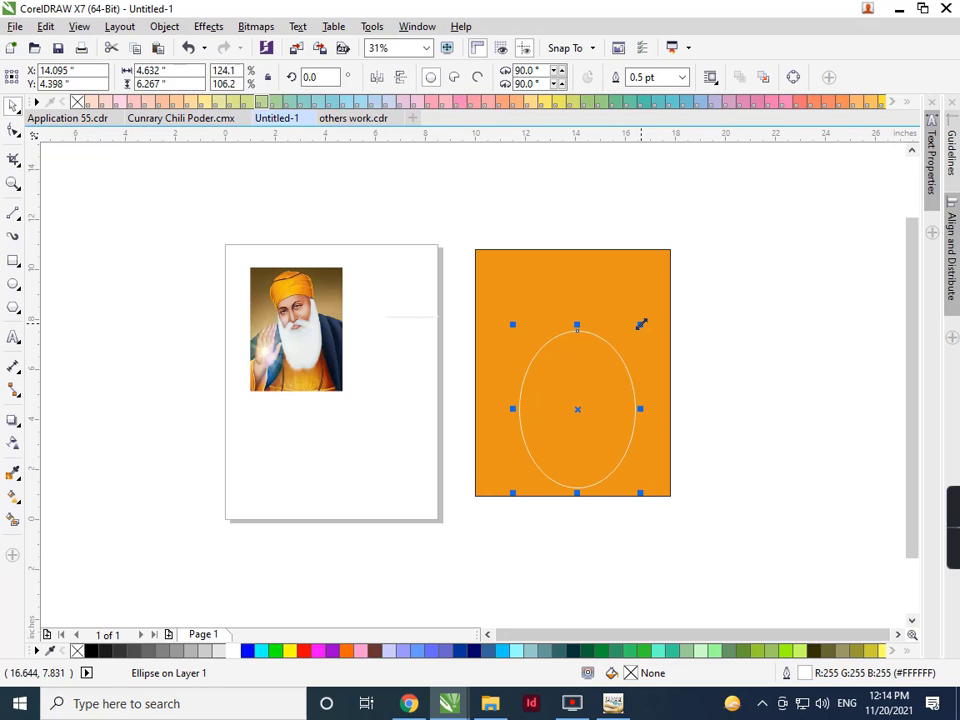
drag(641, 324, 631, 337)
drag(634, 414, 640, 414)
key(Escape)
- PowerClip the portrait inside the ellipse and enlarge it to about 4.67 × 6.23 inches so it fills the oval
right_click(292, 340)
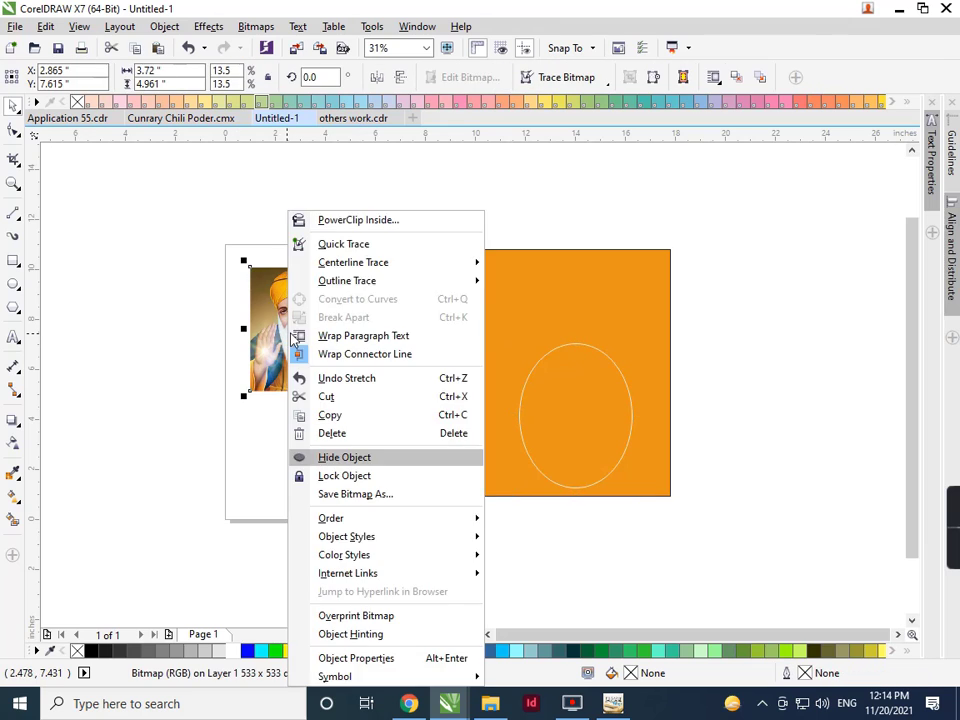
click(360, 221)
click(544, 405)
drag(632, 490, 637, 499)
- Nudge the clipped portrait slightly right and down within the ellipse to about X 14.07, Y 4.02 inches
key(Right)
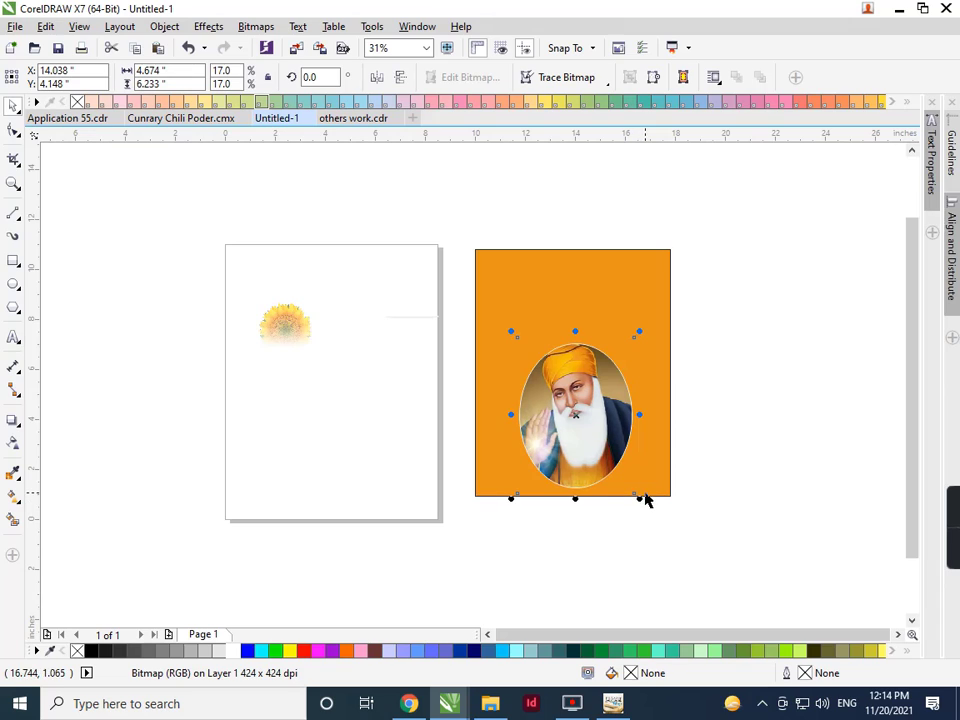
key(Down)
key(Down)
key(Down)
key(Down)
key(Down)
key(Down)
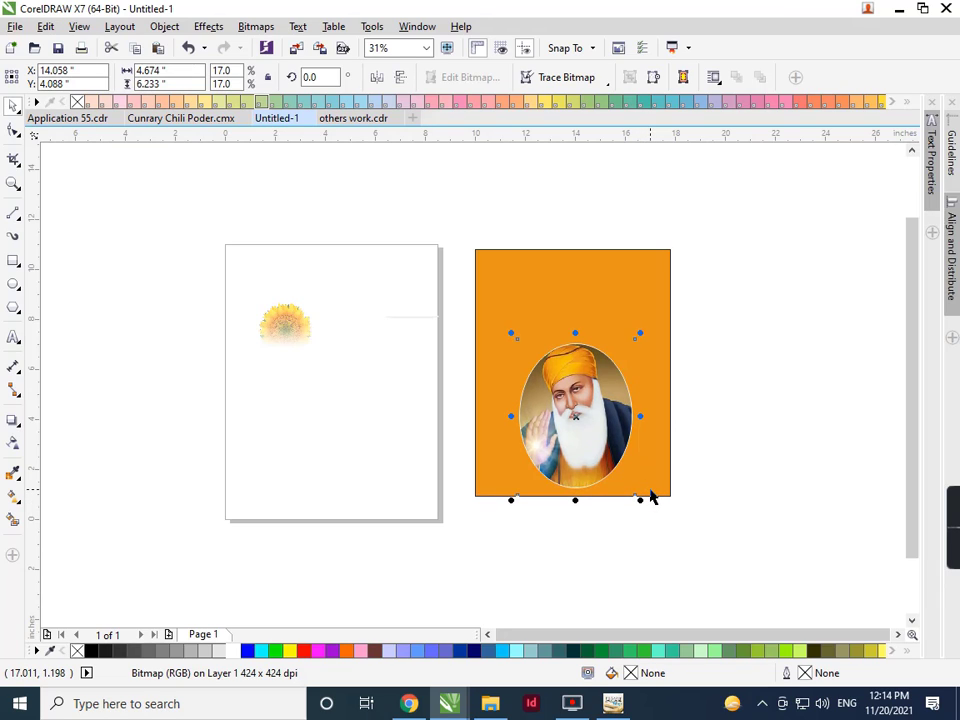
key(Right)
key(Down)
key(Down)
key(Down)
key(Down)
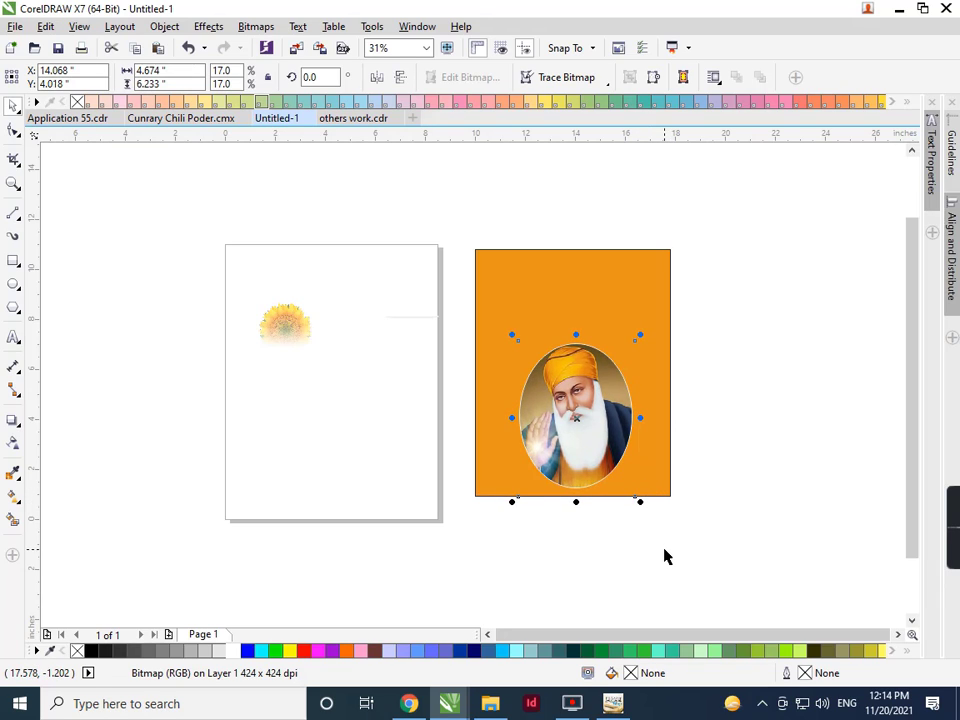
click(472, 455)
- Try moving the sunflower onto the orange rectangle, and undo the move
drag(265, 330, 504, 364)
right_click(490, 372)
key(Escape)
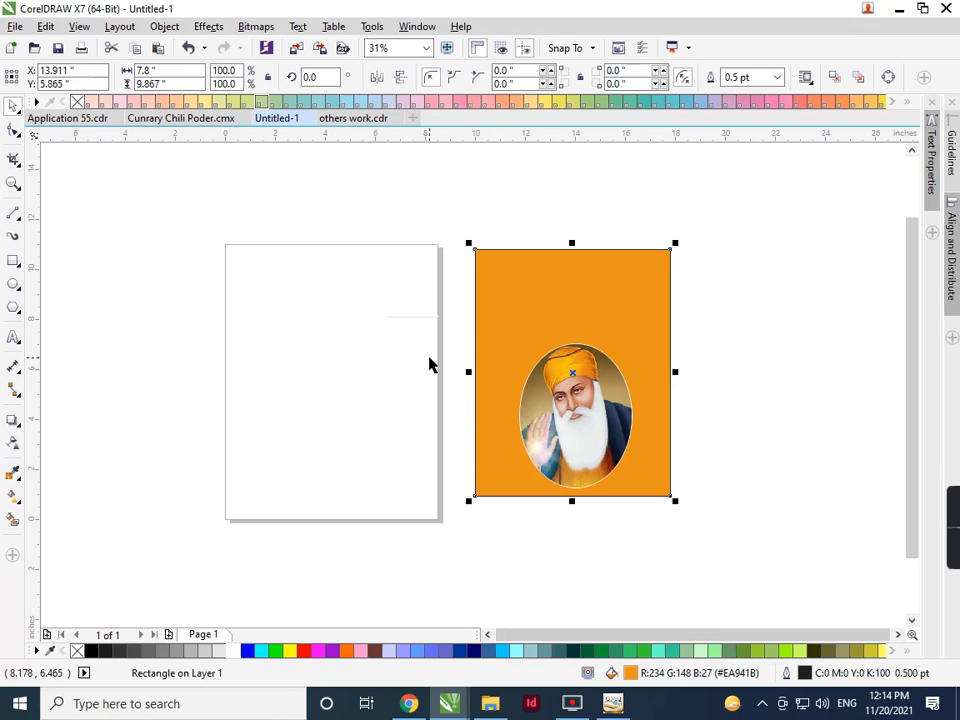
key(ctrl+z)
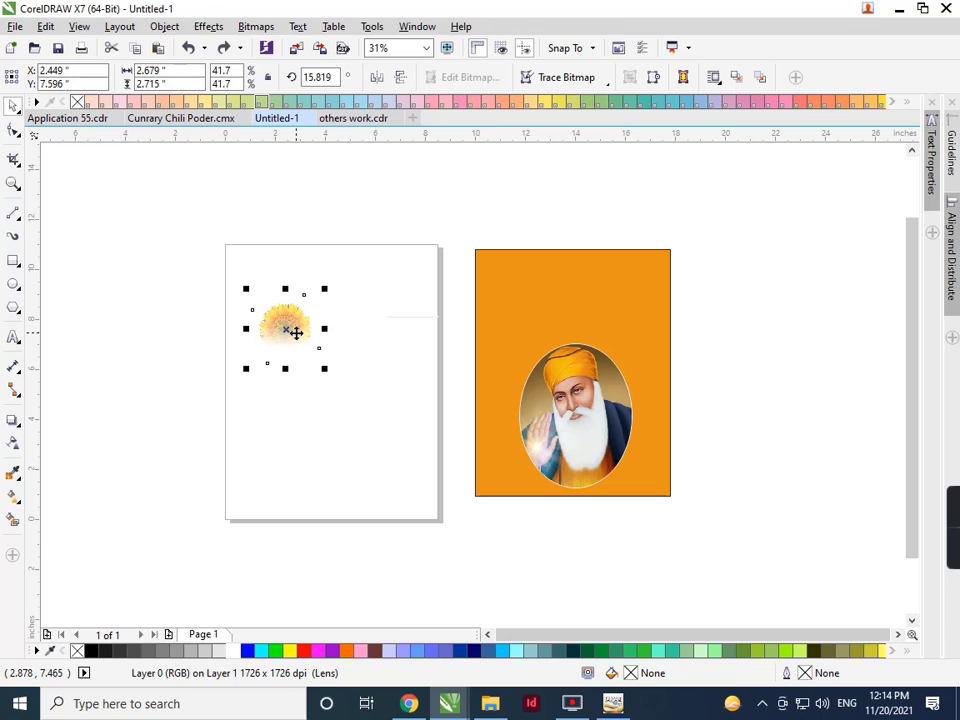
- Move the sunflower toward the orange rectangle and place it inside that rectangle with PowerClip
drag(296, 332, 426, 371)
right_click(426, 371)
click(446, 222)
click(550, 283)
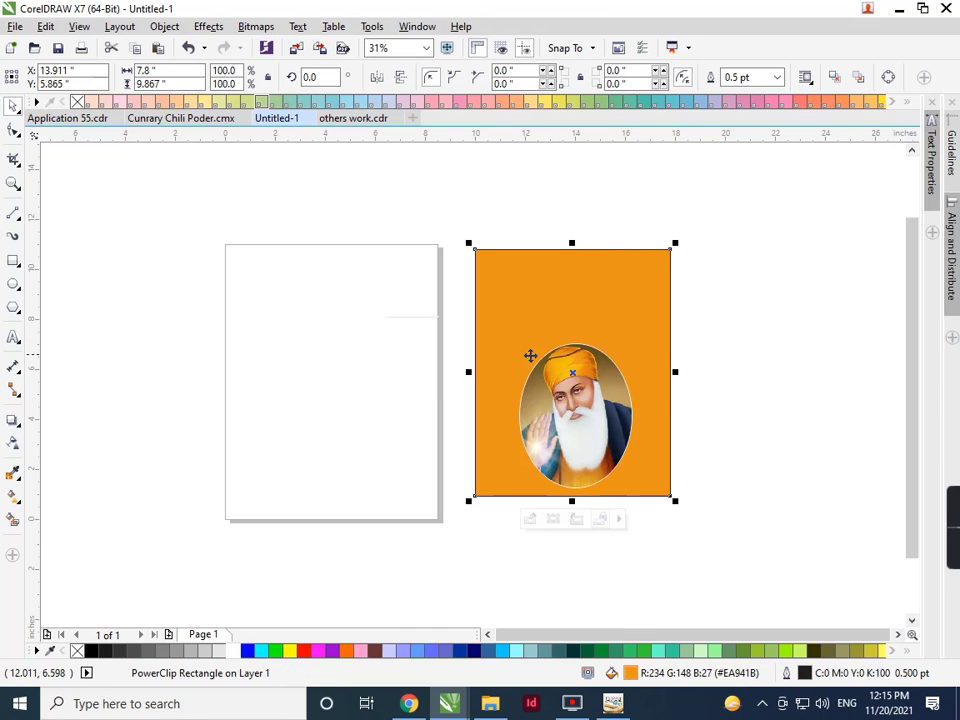
- Edit the rectangle's PowerClip contents, enlarging the sunflower to about 9.07 × 9.19 inches behind the portrait oval, and finish editing
double_click(617, 326)
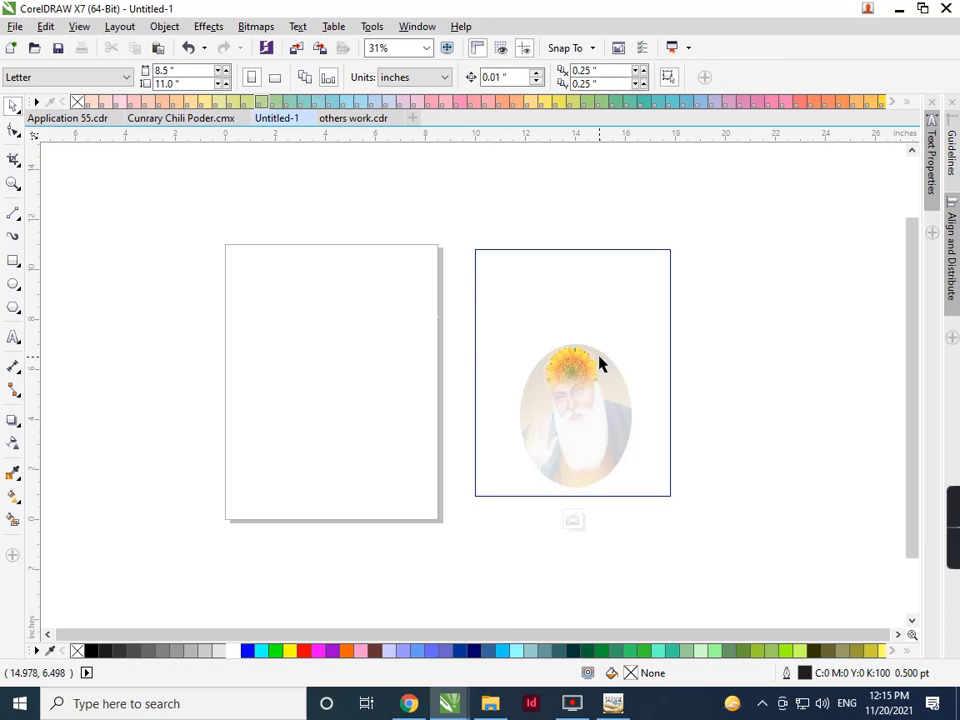
click(584, 357)
drag(571, 365, 567, 330)
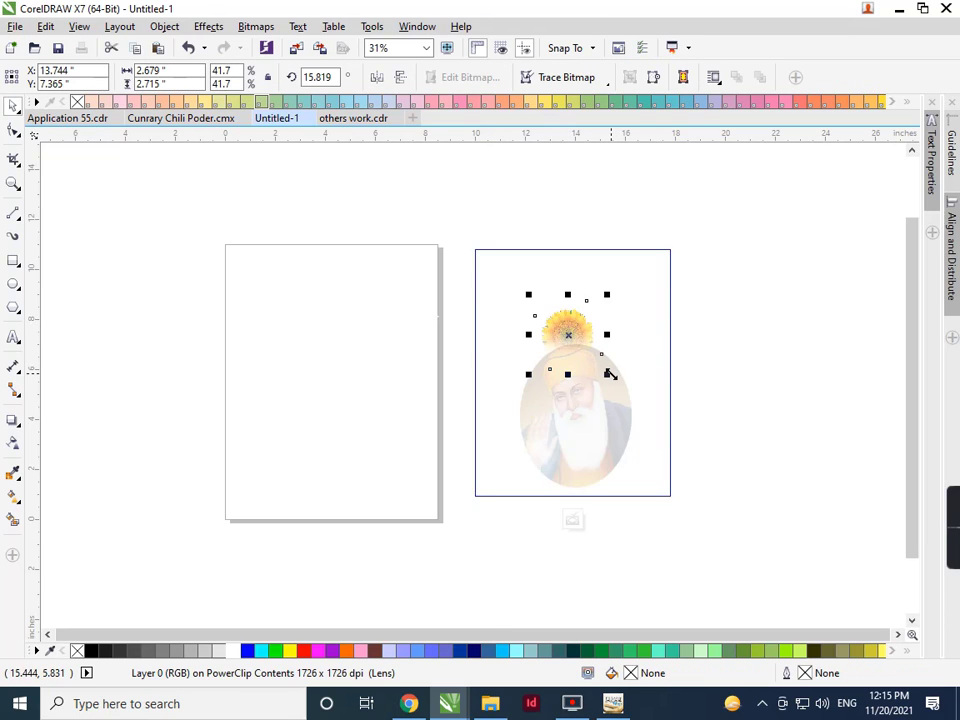
drag(609, 373, 696, 525)
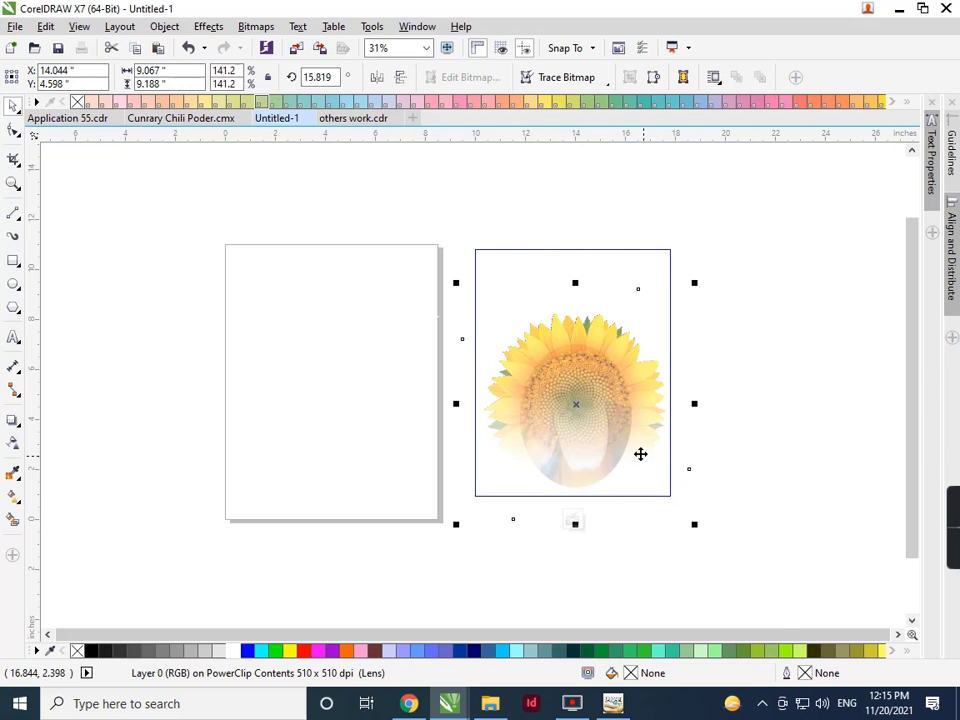
right_click(587, 391)
click(644, 281)
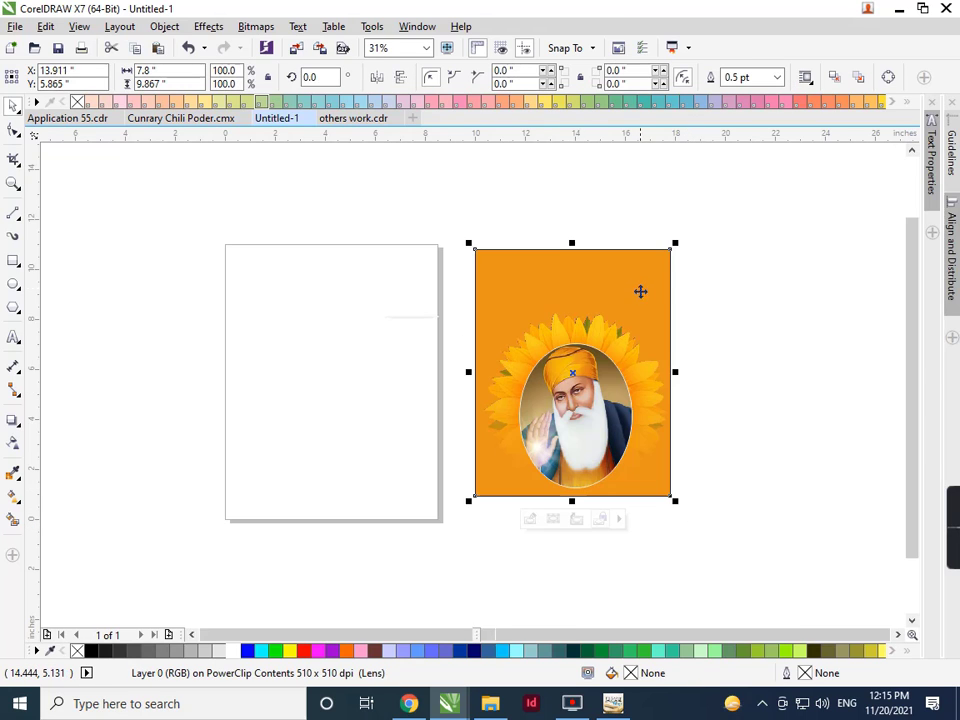
- Nudge the clipped sunflower down and resize it to about 8.76 × 8.88 inches around the portrait oval
click(711, 364)
click(636, 356)
ctrl+click(652, 373)
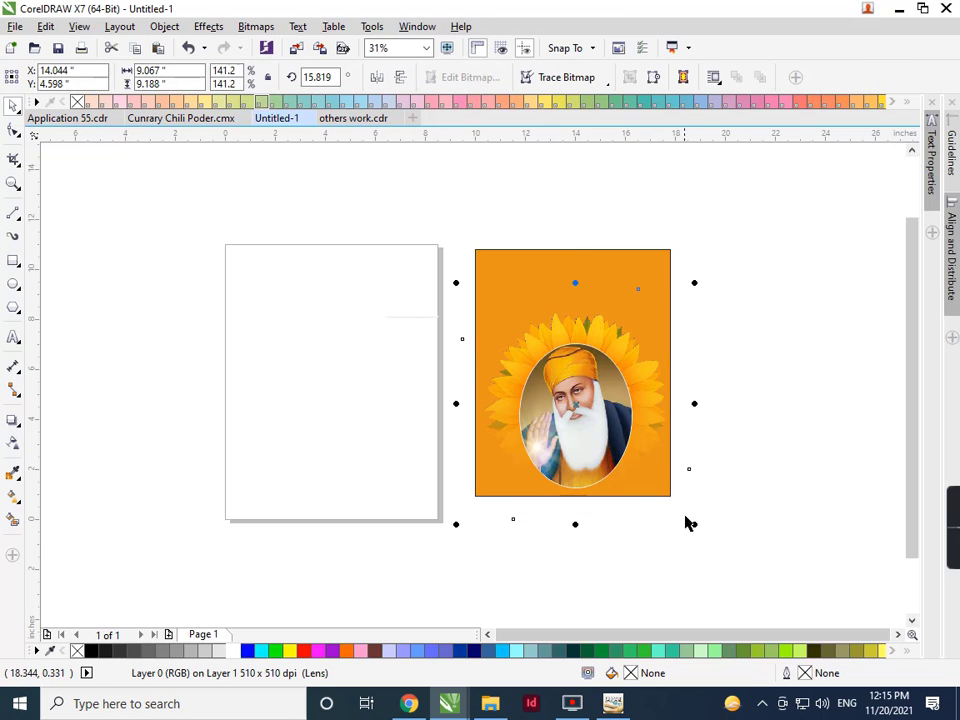
drag(695, 524, 697, 529)
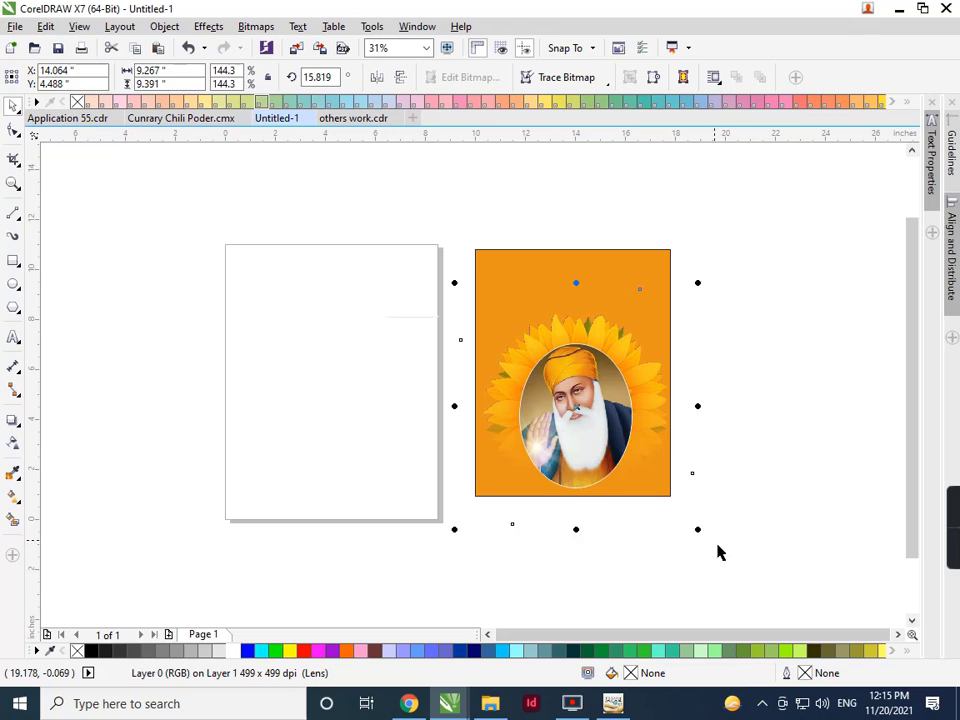
key(Down)
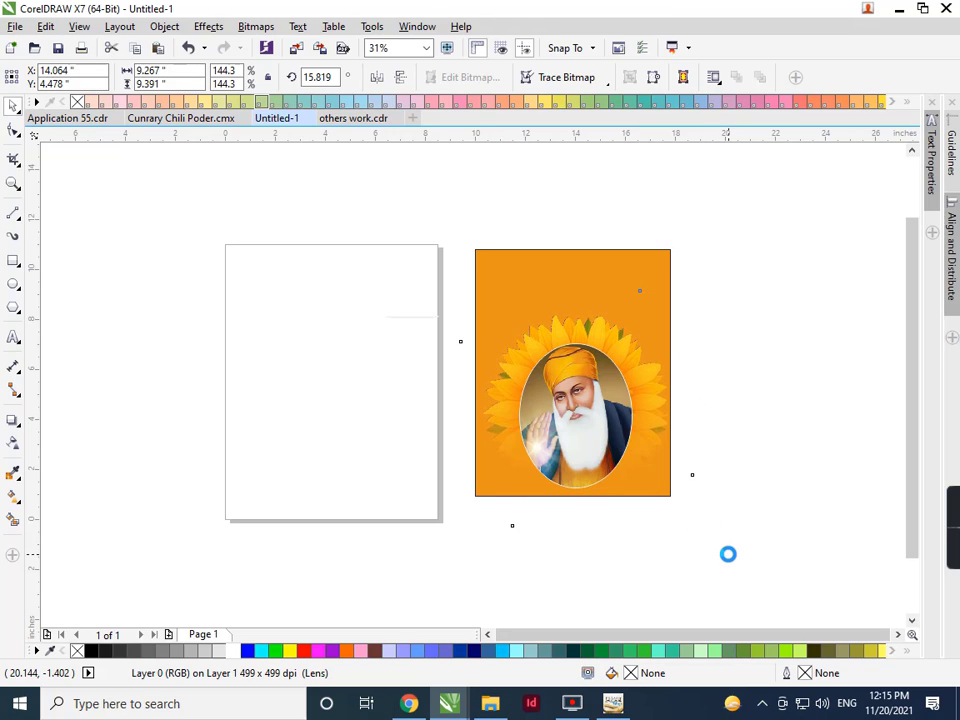
key(F7)
key(space)
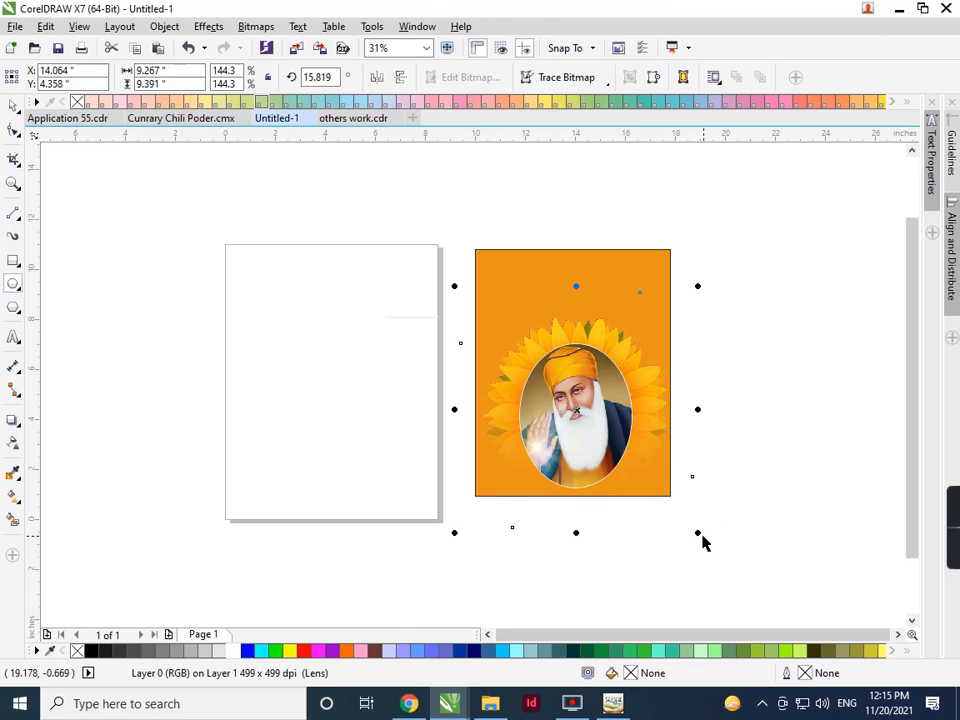
drag(697, 534, 692, 542)
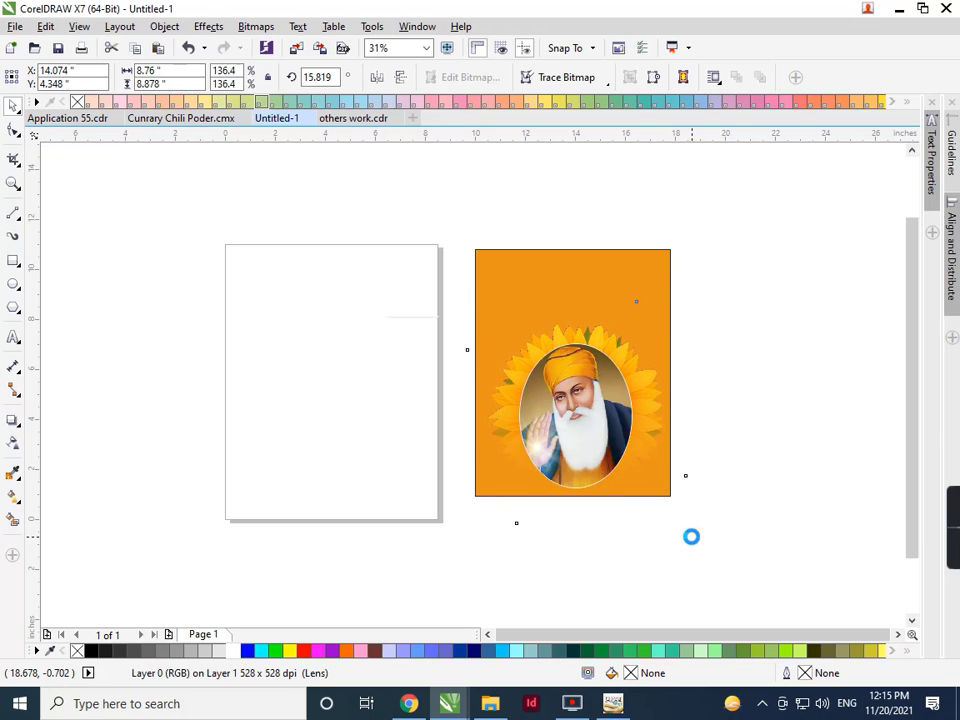
click(703, 516)
scroll(630, 440, up, 2)
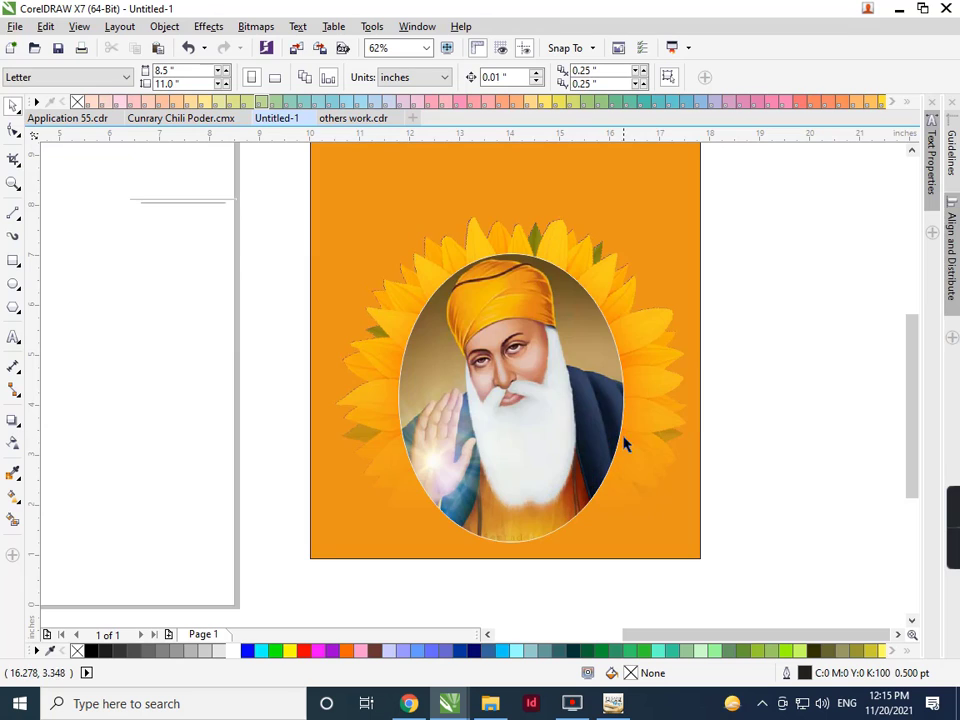
- Remove the outline from the orange background rectangle
scroll(607, 460, down, 2)
click(497, 287)
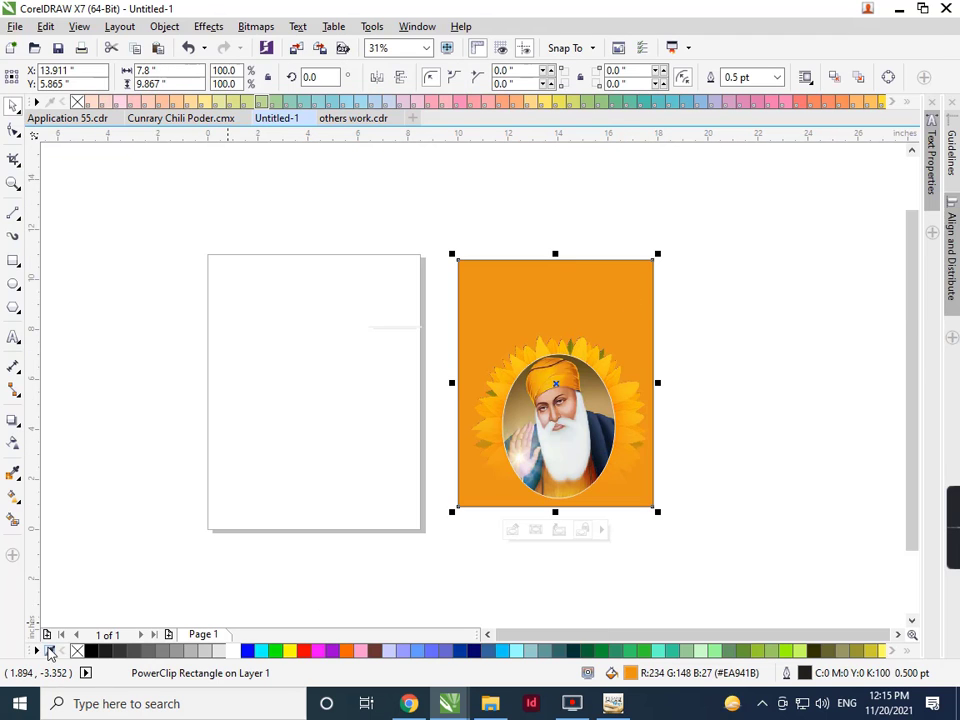
click(259, 420)
- Draw a border rectangle about 7.43 × 9.53 inches just inside the orange background and outline it in grey #666666
click(13, 261)
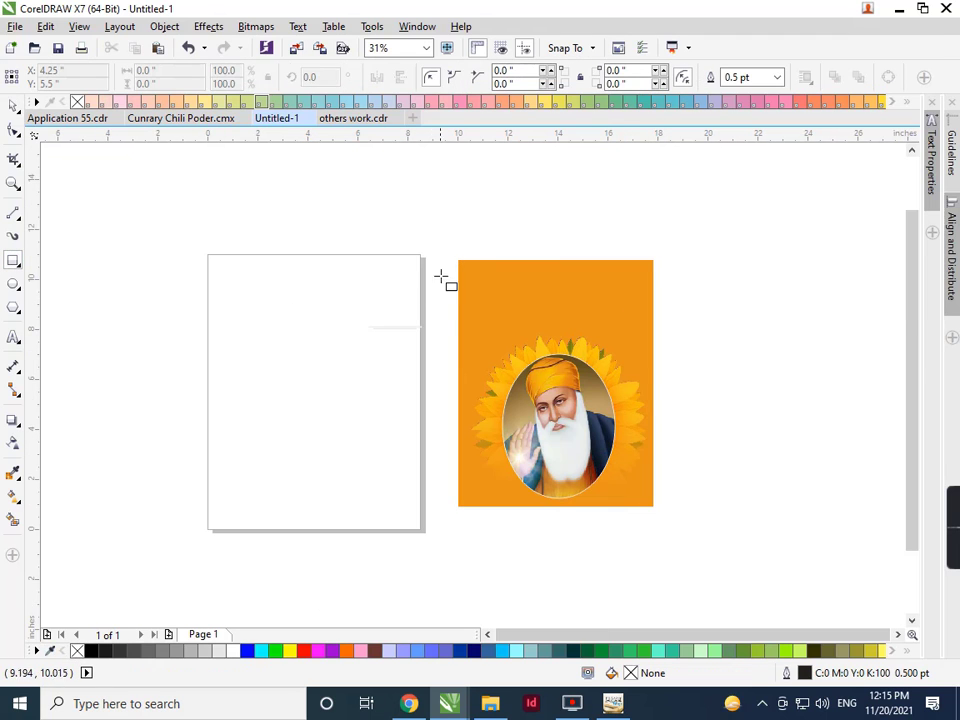
drag(463, 263, 652, 506)
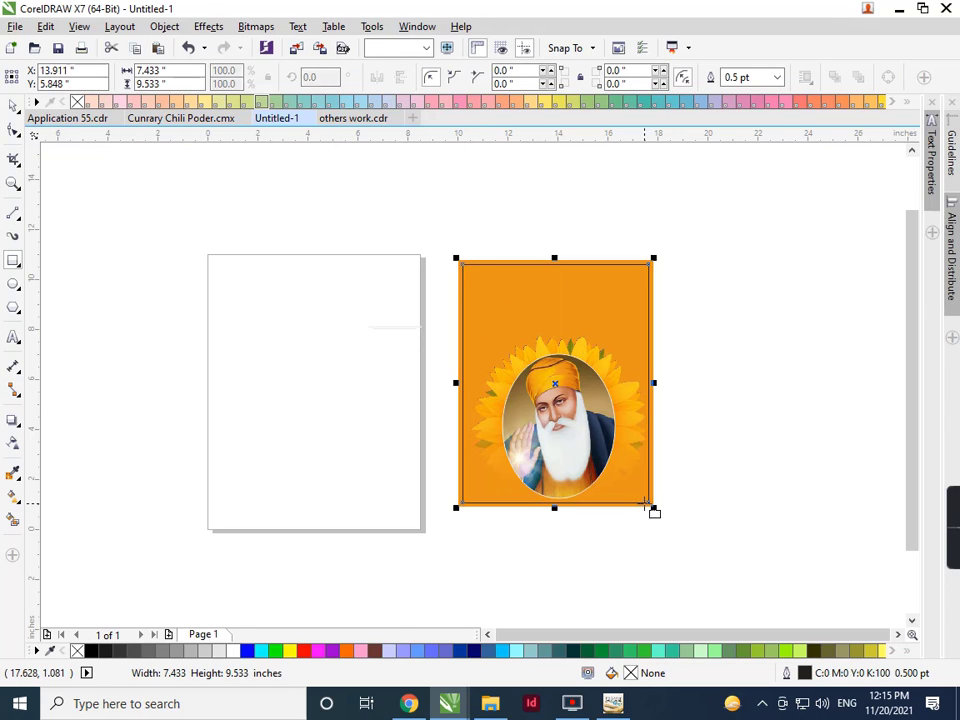
right_click(152, 655)
scroll(582, 462, up, 1)
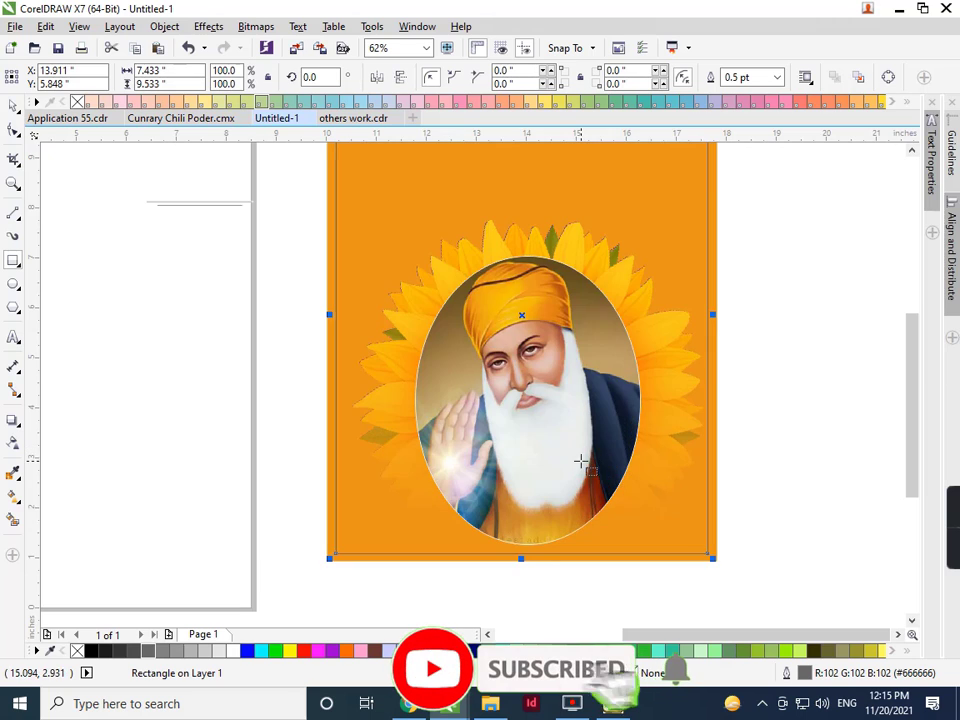
key(F11)
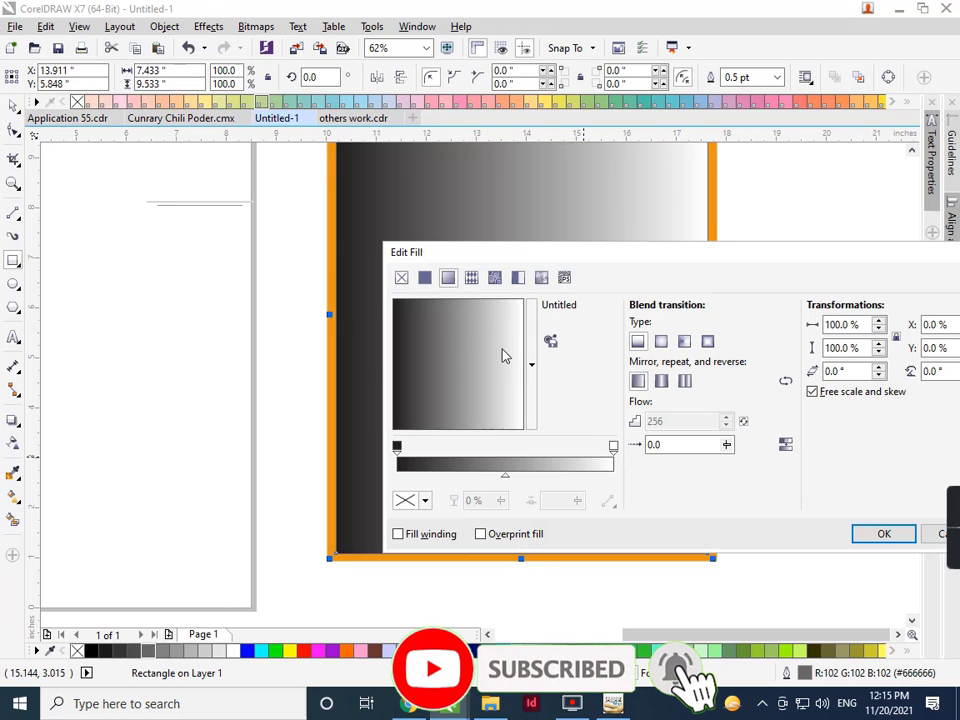
click(933, 541)
- Set the border rectangle's outline to 3.0 pt, placed behind the fill and scaling with the object
key(F12)
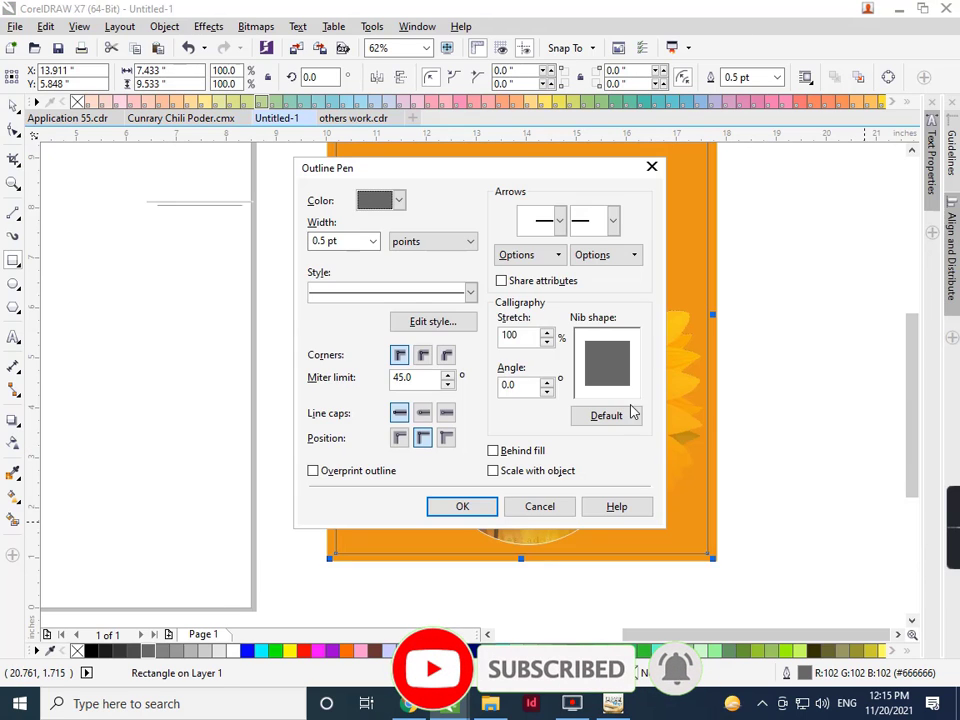
click(371, 248)
click(360, 350)
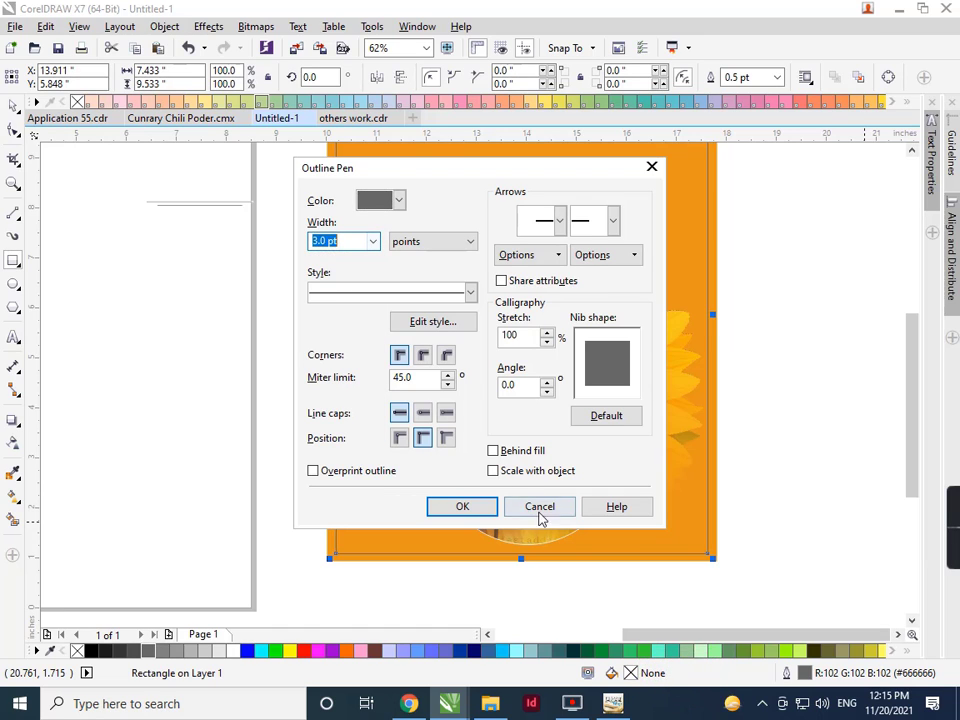
click(493, 451)
click(493, 470)
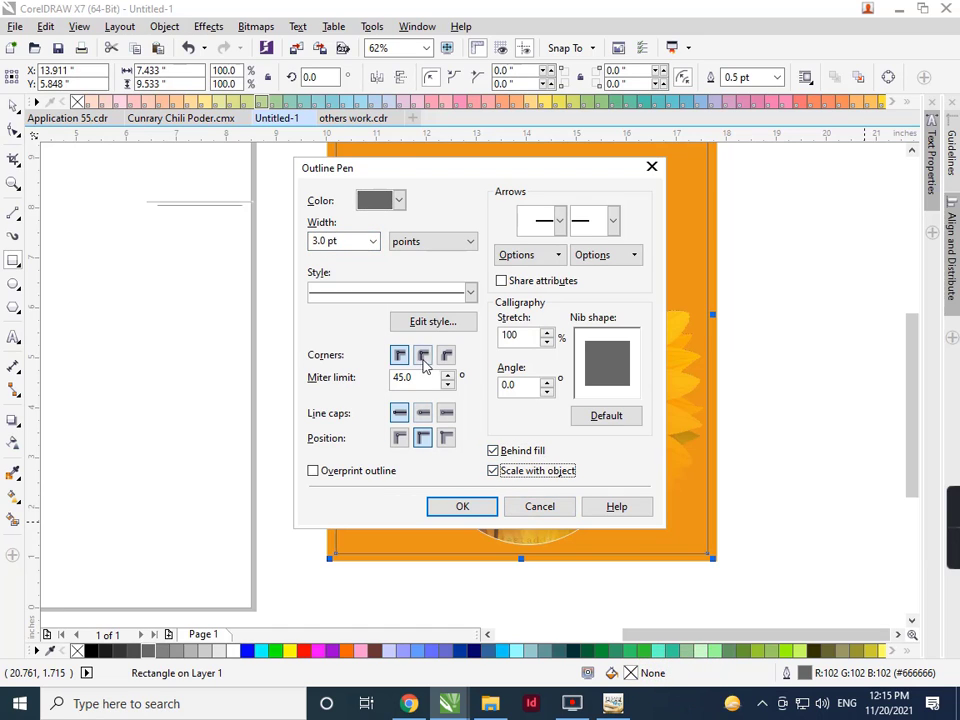
click(461, 506)
- Thicken the border rectangle's outline to 8.0 pt
scroll(537, 468, down, 2)
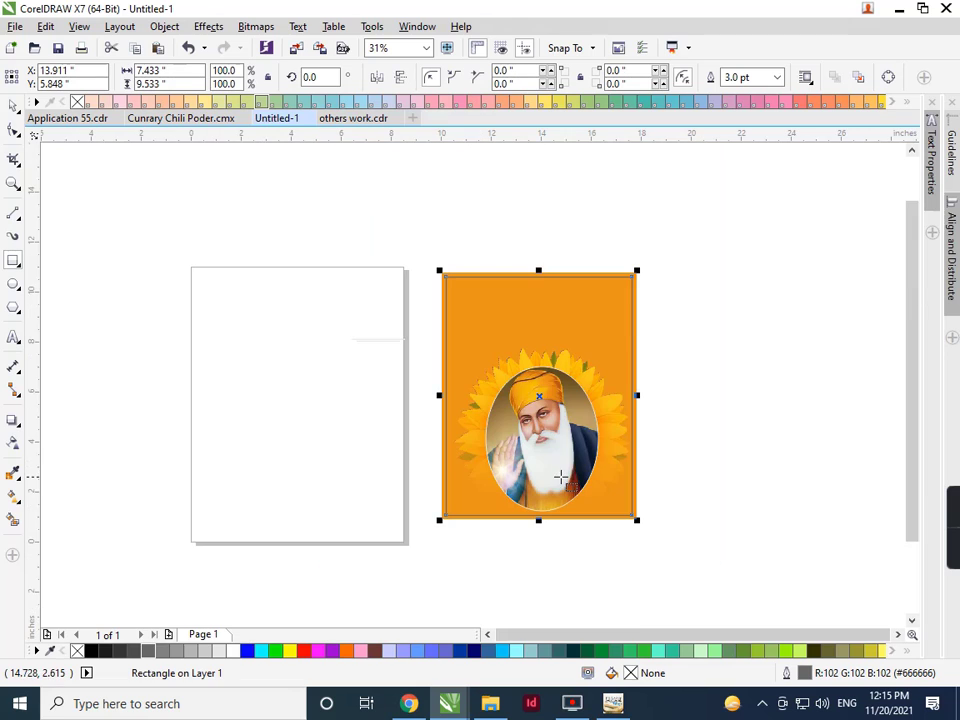
key(F12)
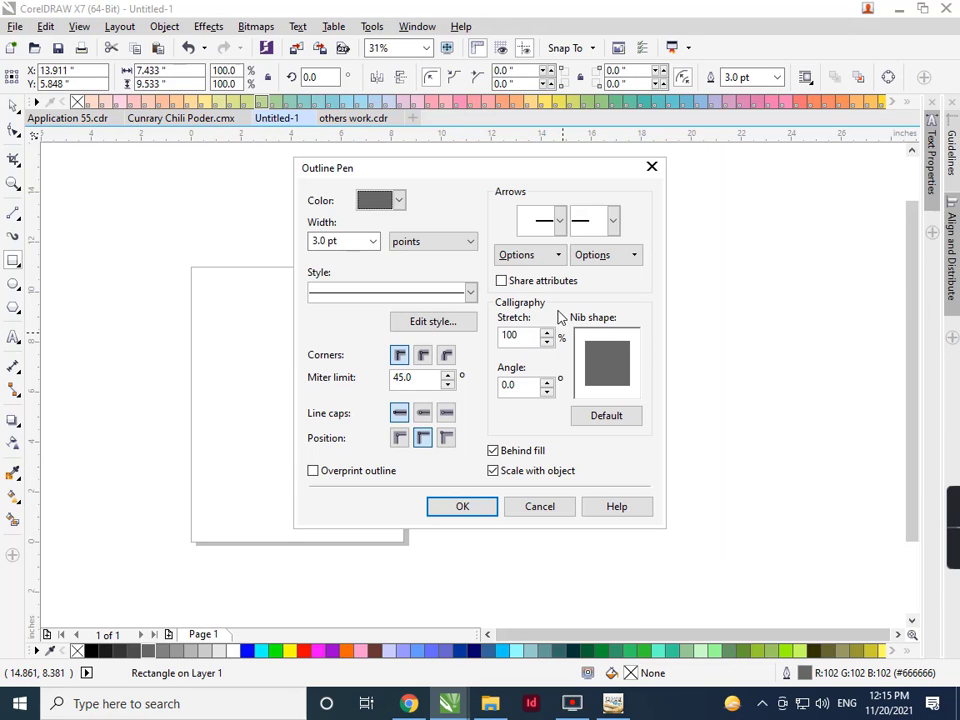
click(372, 243)
click(362, 372)
click(462, 506)
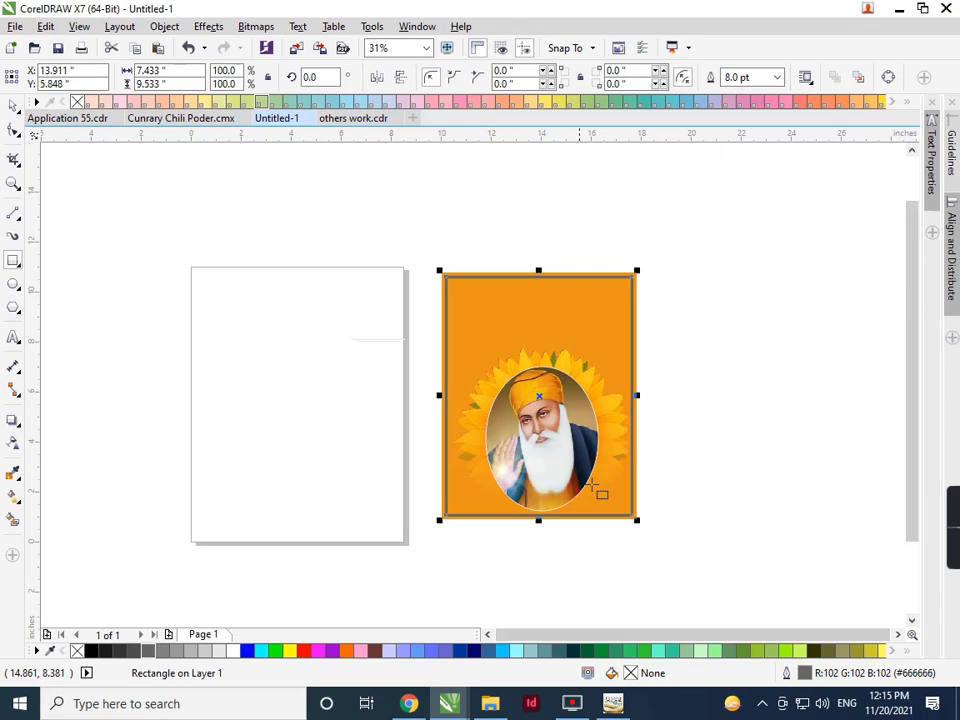
- Colour the border outline with the dark navy sampled from the robe in the portrait
scroll(637, 451, up, 2)
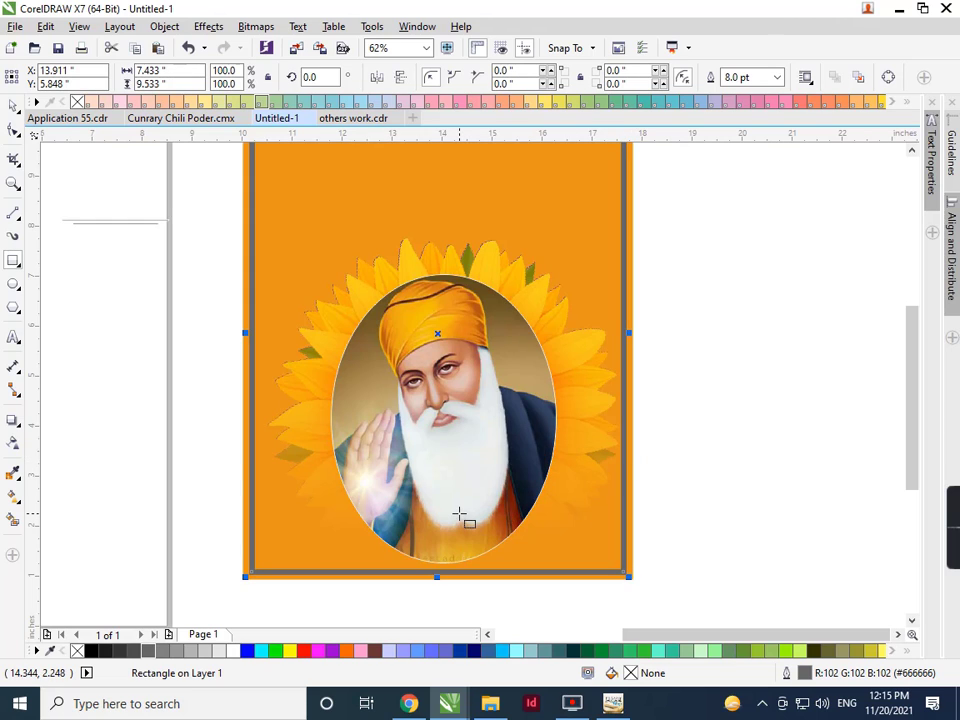
key(i)
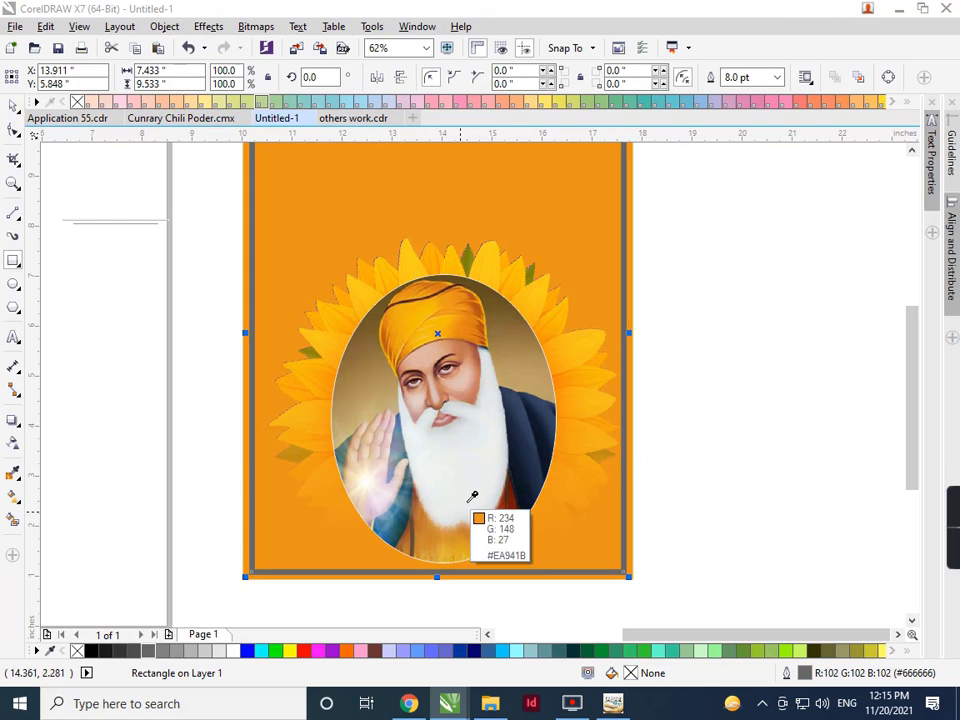
click(536, 462)
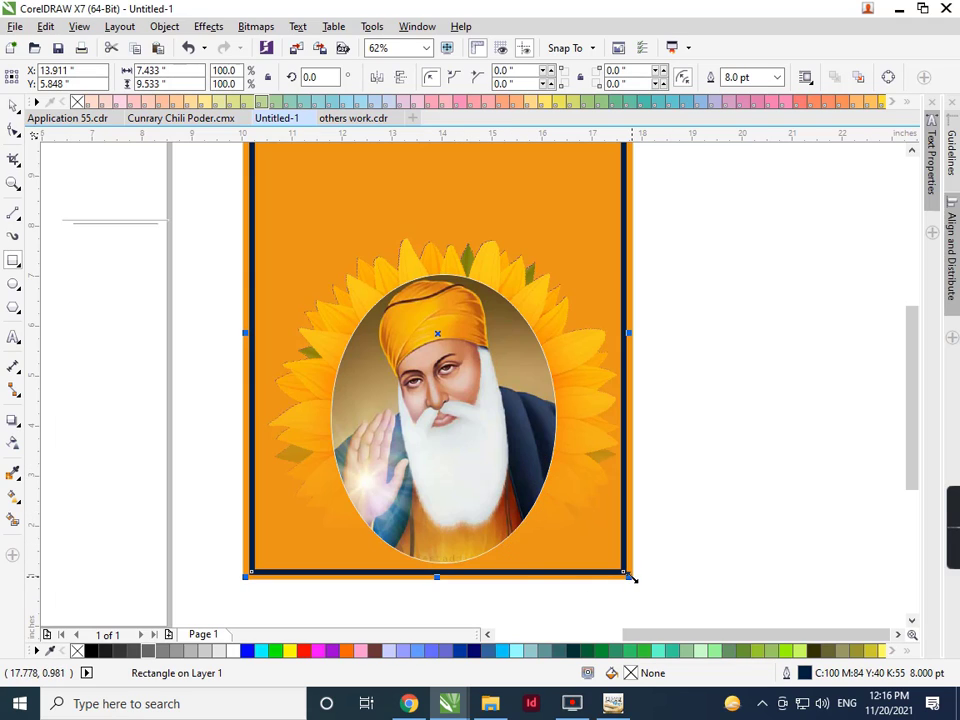
- Shrink the border rectangle about its centre to about 7.2 × 9.23 inches and recolour its outline dark grey #333333
drag(631, 578, 625, 578)
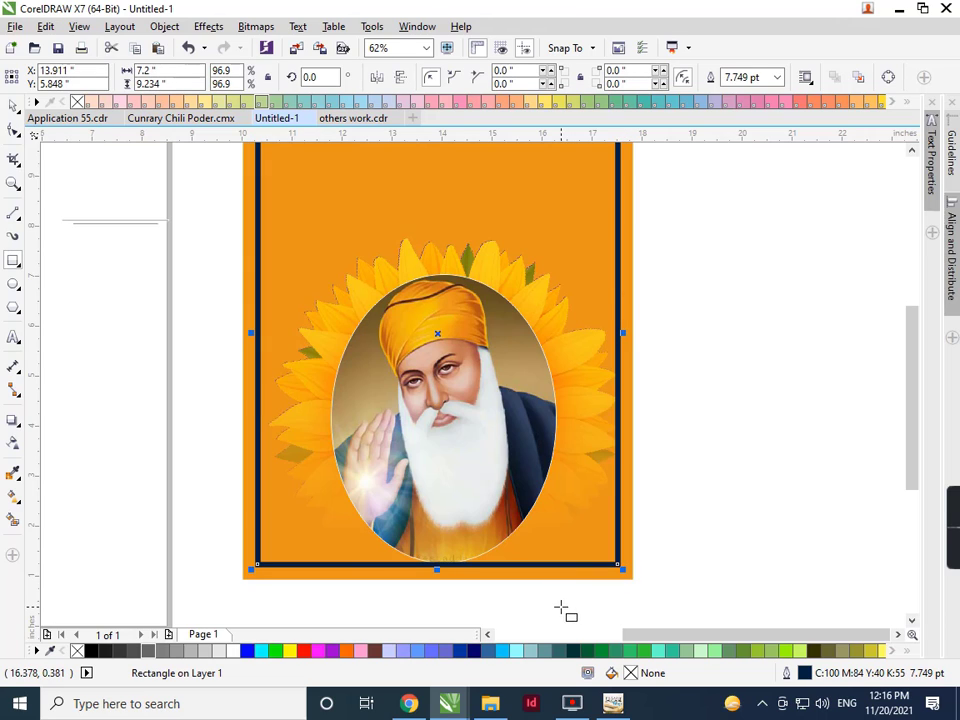
right_click(120, 651)
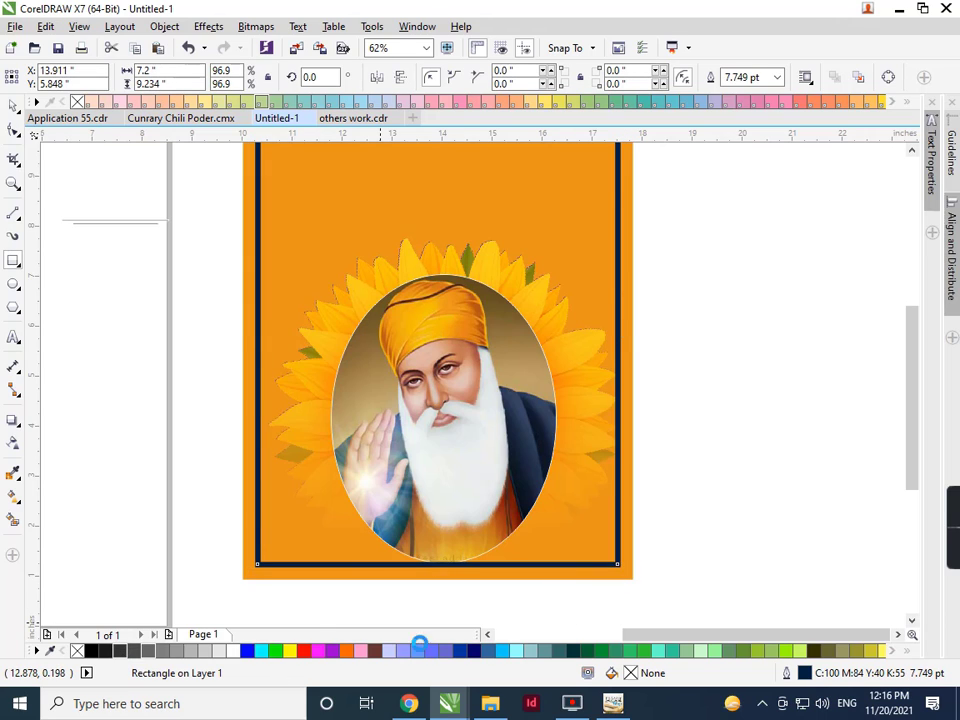
scroll(395, 623, down, 1)
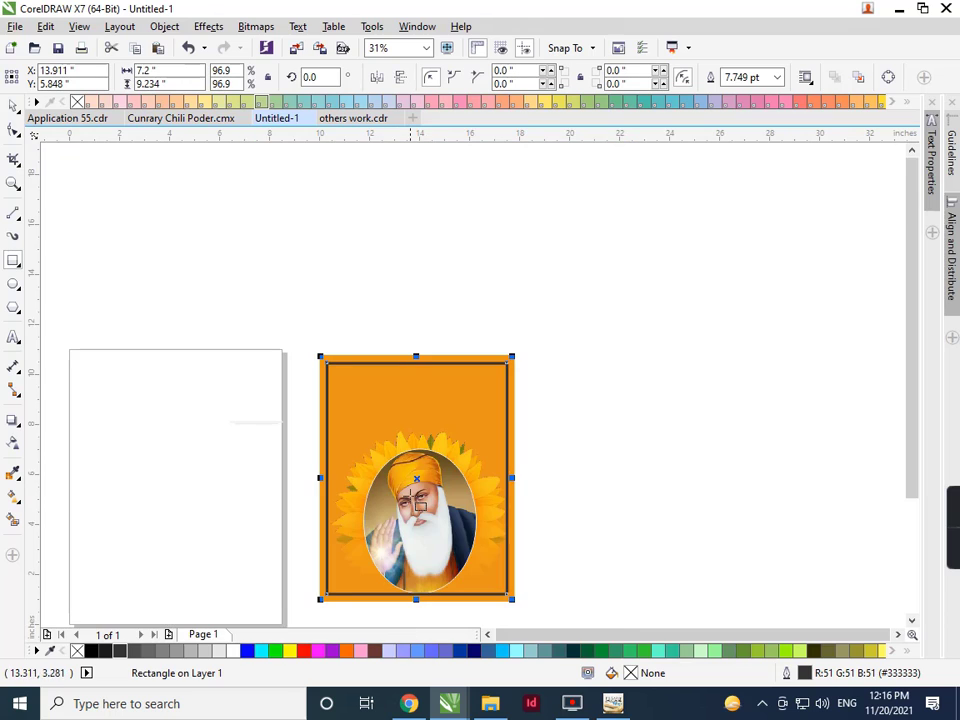
scroll(414, 422, up, 1)
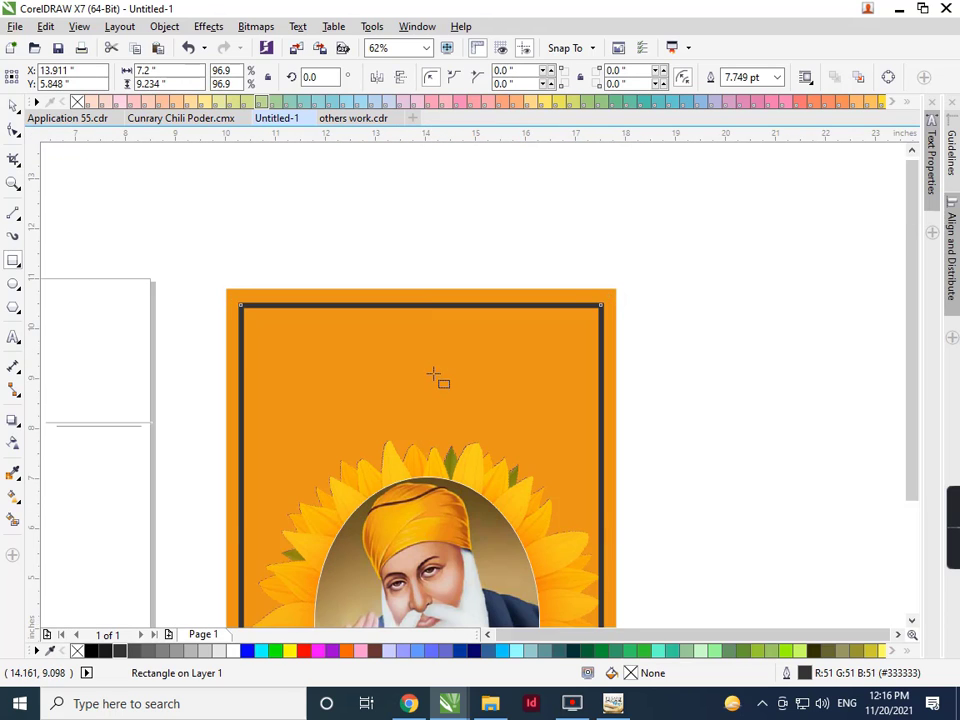
scroll(437, 378, down, 1)
key(space)
click(575, 467)
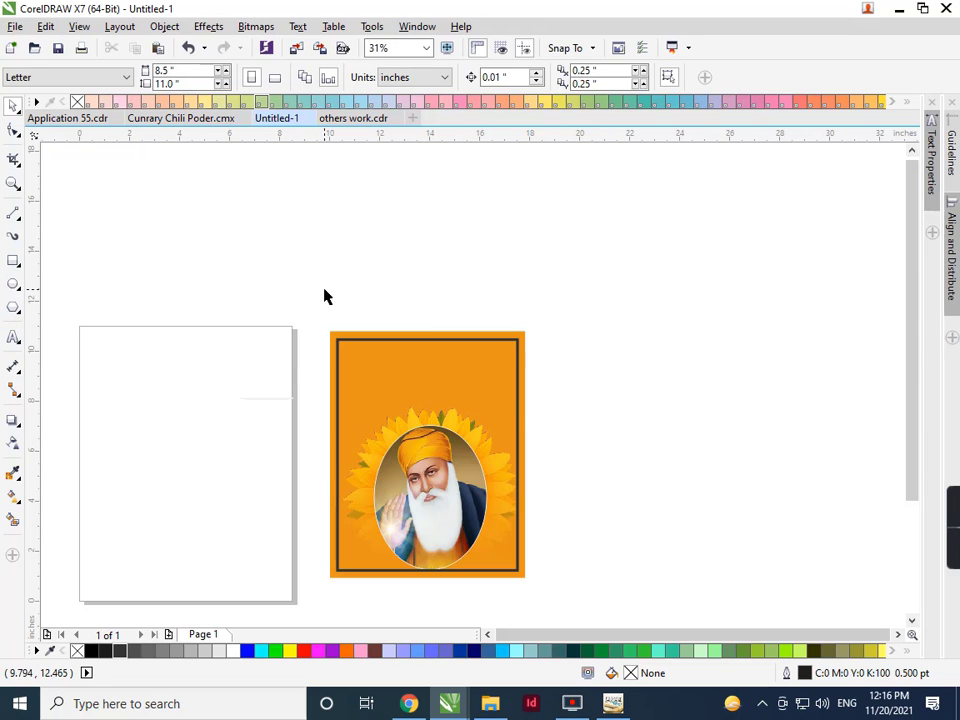
- Add the artistic text "Happy Birthday", enlarge it to about 7.36 × 1.01 inches and place it above the sunflower on the poster
click(13, 338)
click(257, 311)
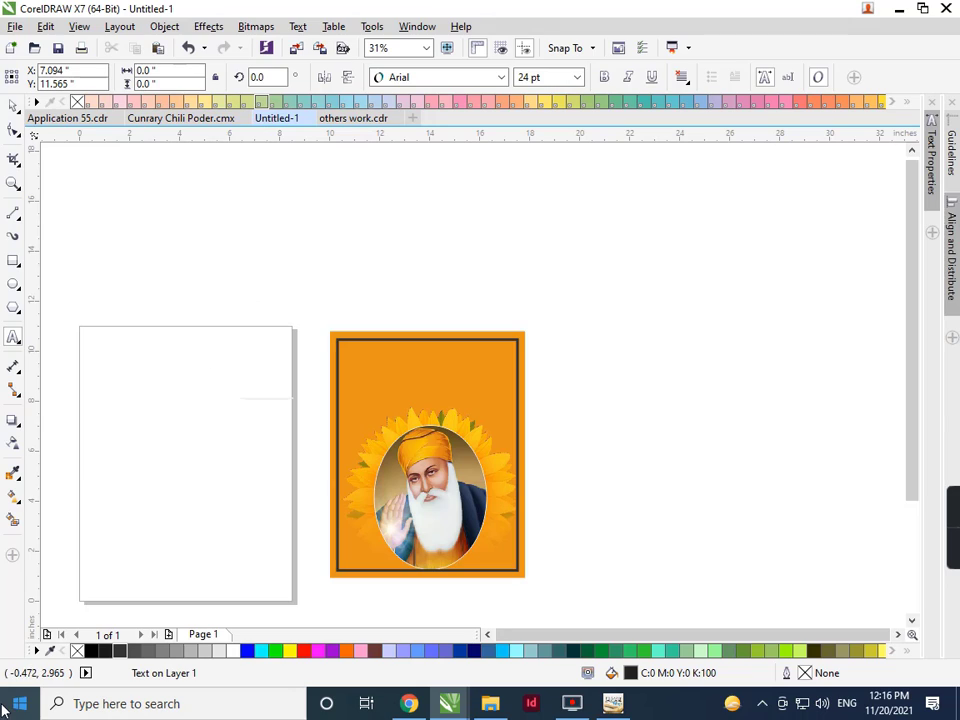
text(HJas)
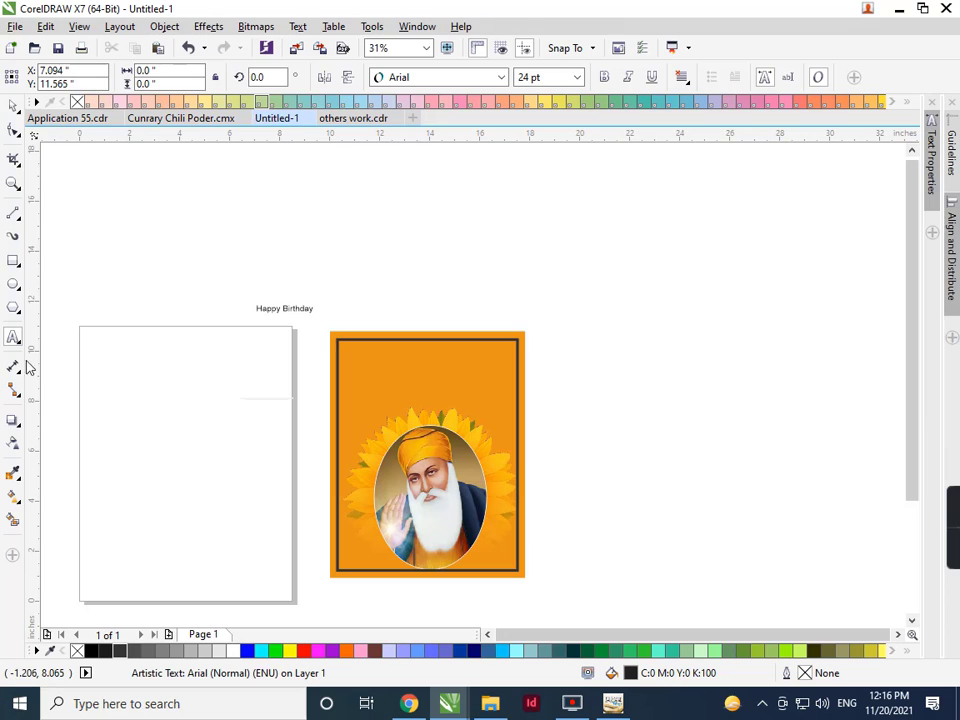
click(13, 105)
drag(316, 316, 380, 323)
drag(287, 310, 428, 363)
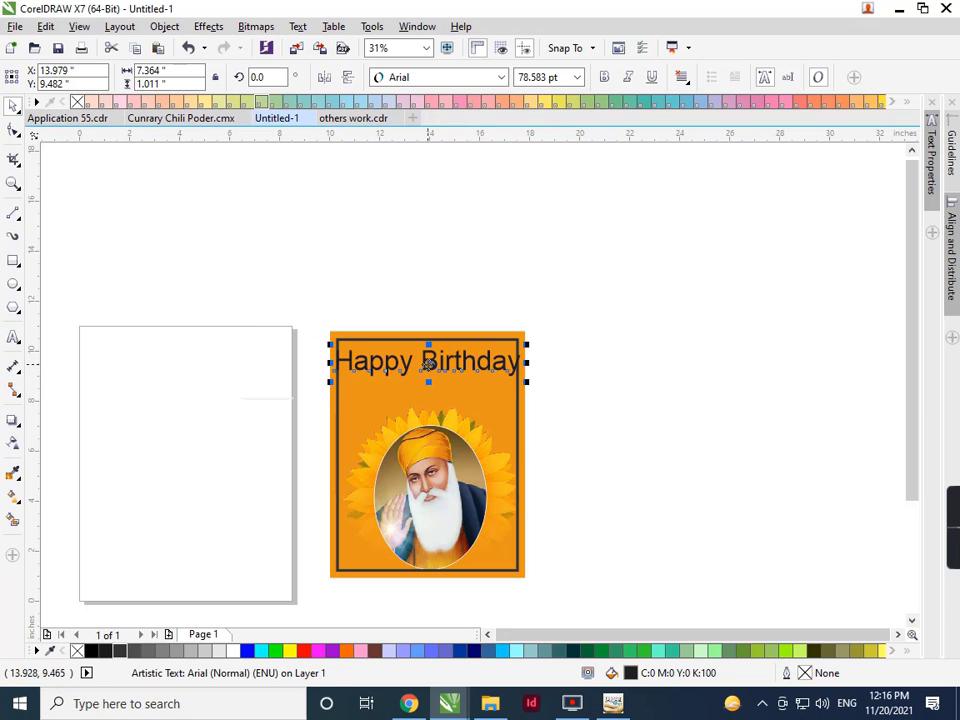
- Set the "Happy Birthday" heading in Edwardian Script ITC and centre it horizontally on the border rectangle
click(435, 77)
click(464, 120)
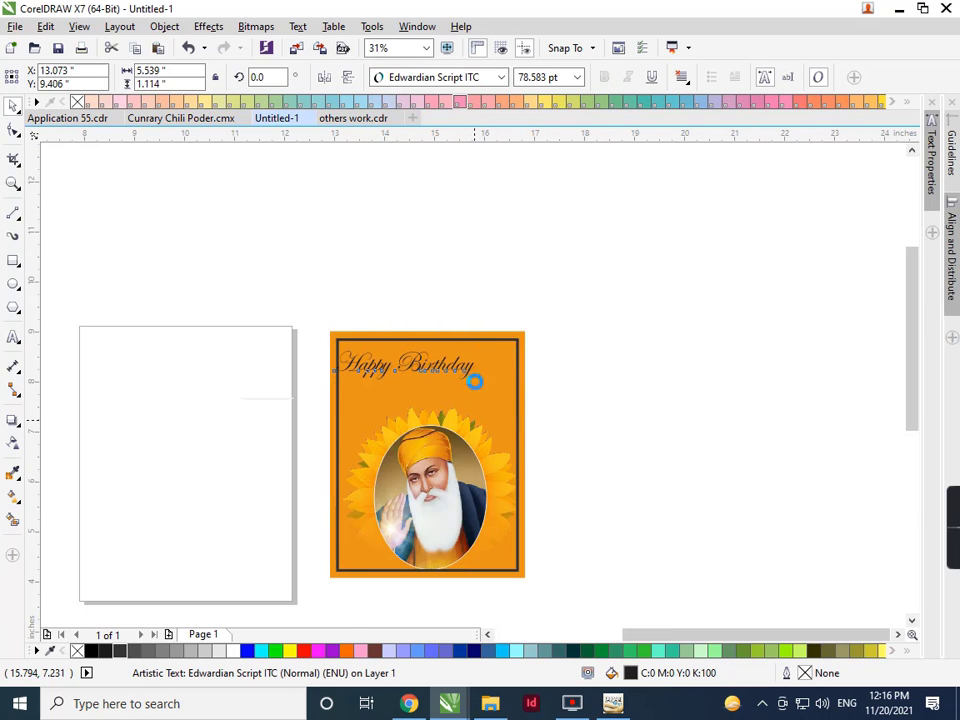
scroll(476, 338, up, 1)
shift+click(560, 305)
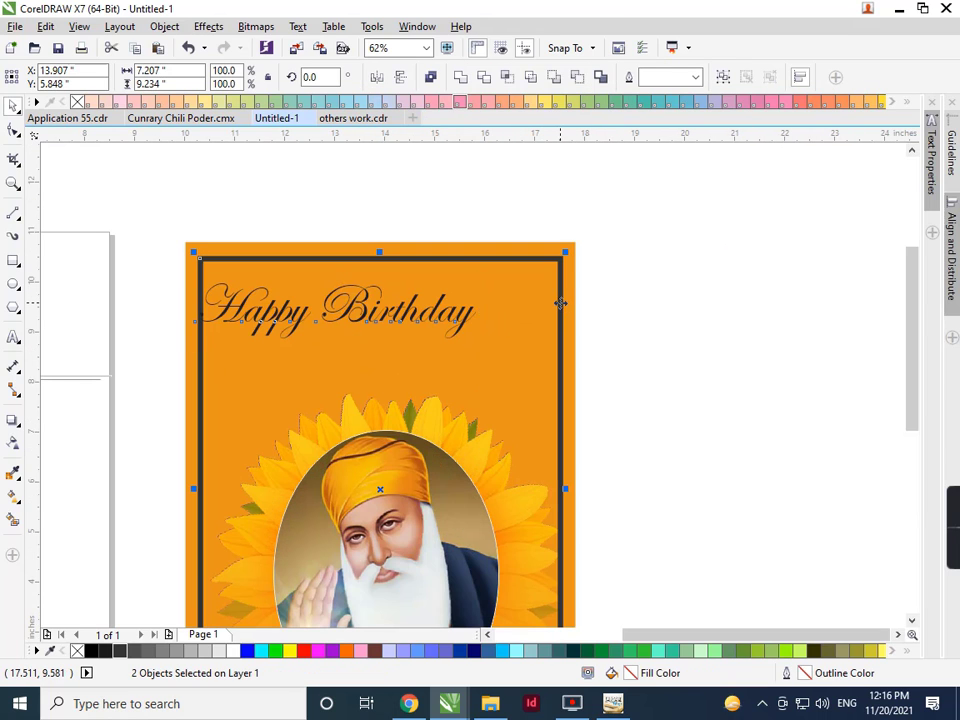
key(c)
click(627, 273)
- Nudge the "Happy Birthday" heading up and slightly right within the border and fill it with dark grey #333333
click(470, 318)
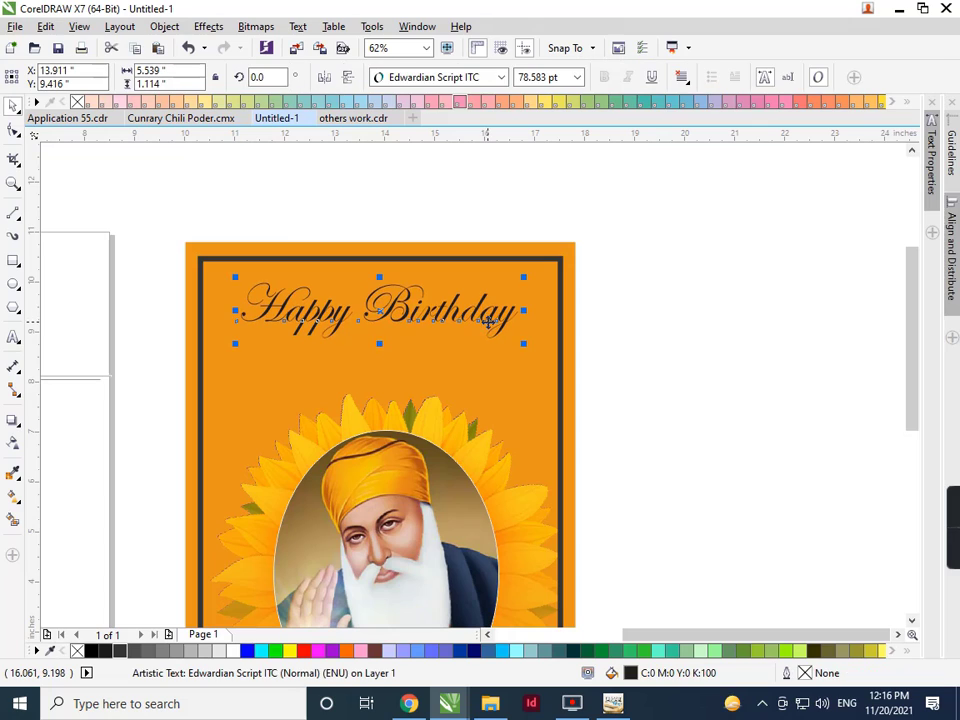
key(Up)
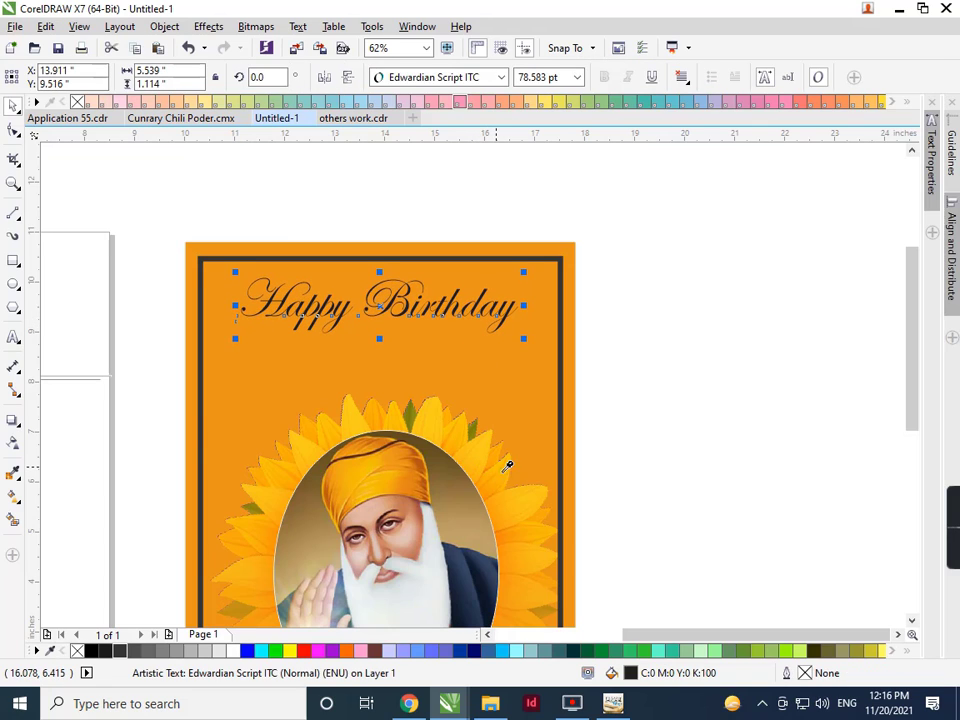
click(483, 577)
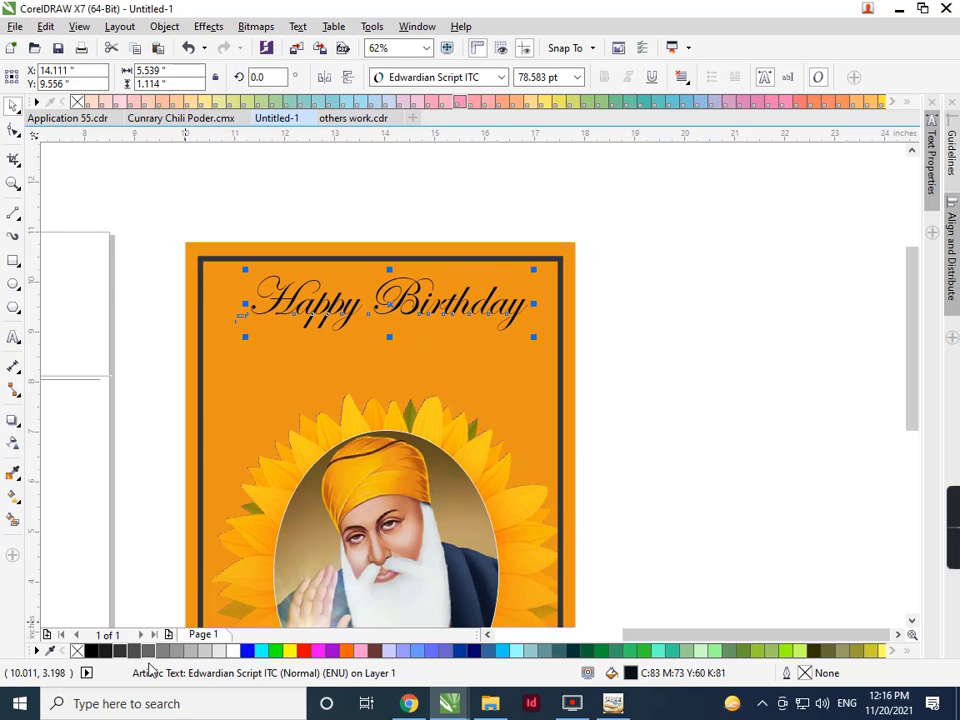
click(151, 652)
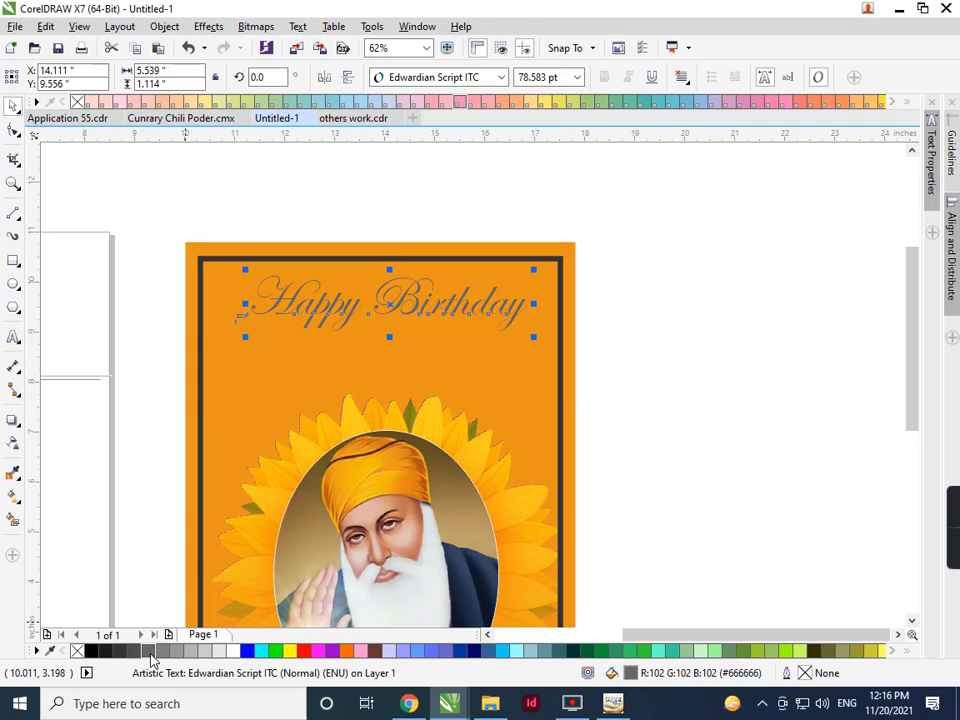
click(119, 651)
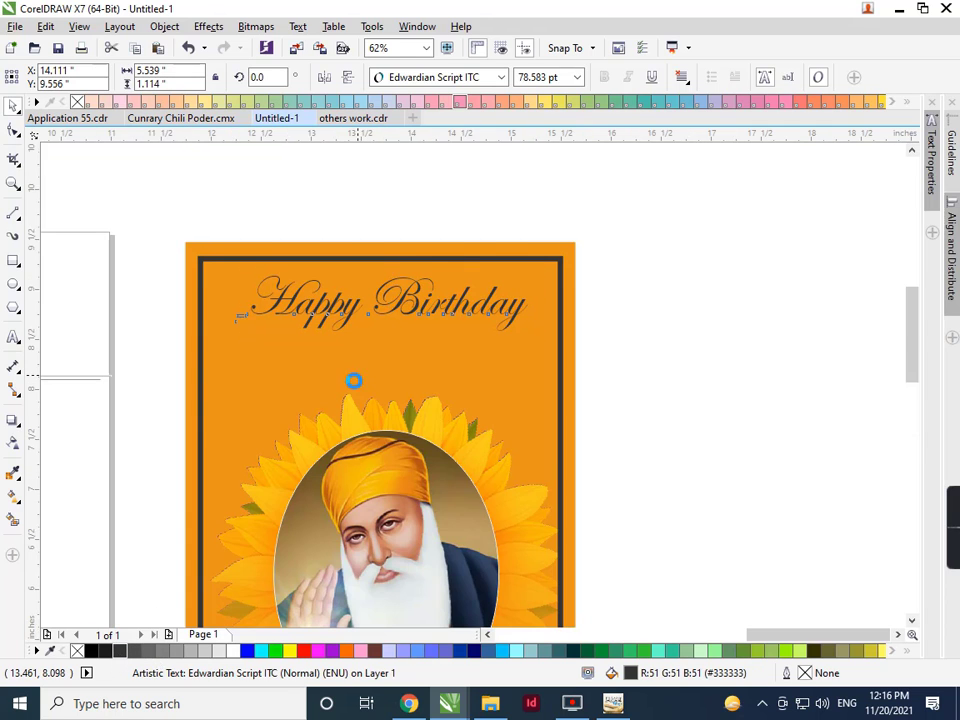
scroll(391, 355, up, 2)
scroll(433, 282, down, 2)
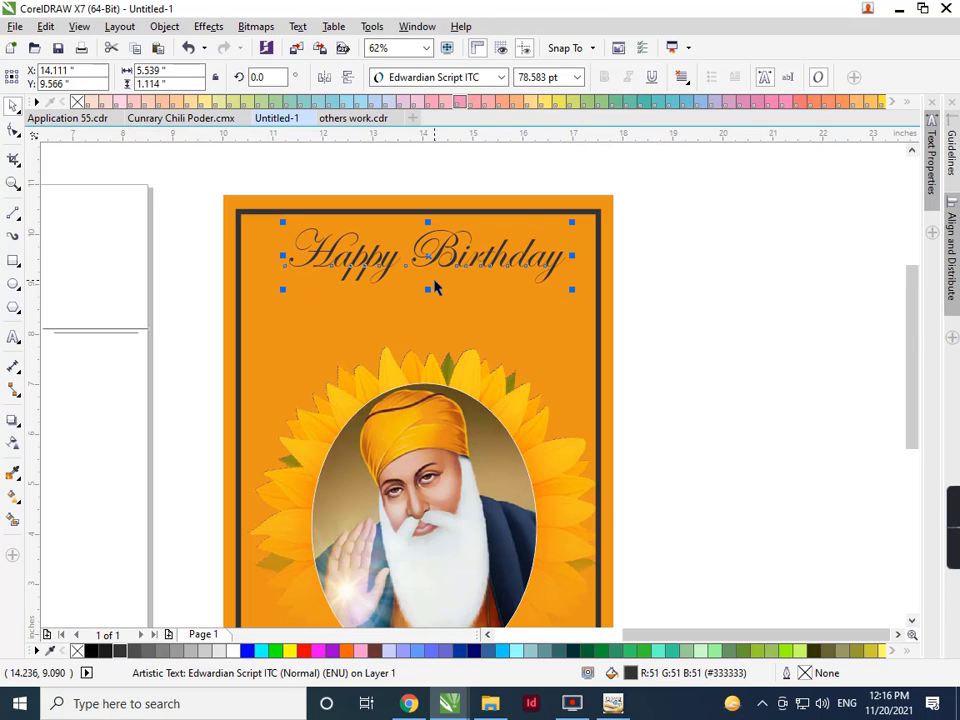
scroll(433, 282, down, 2)
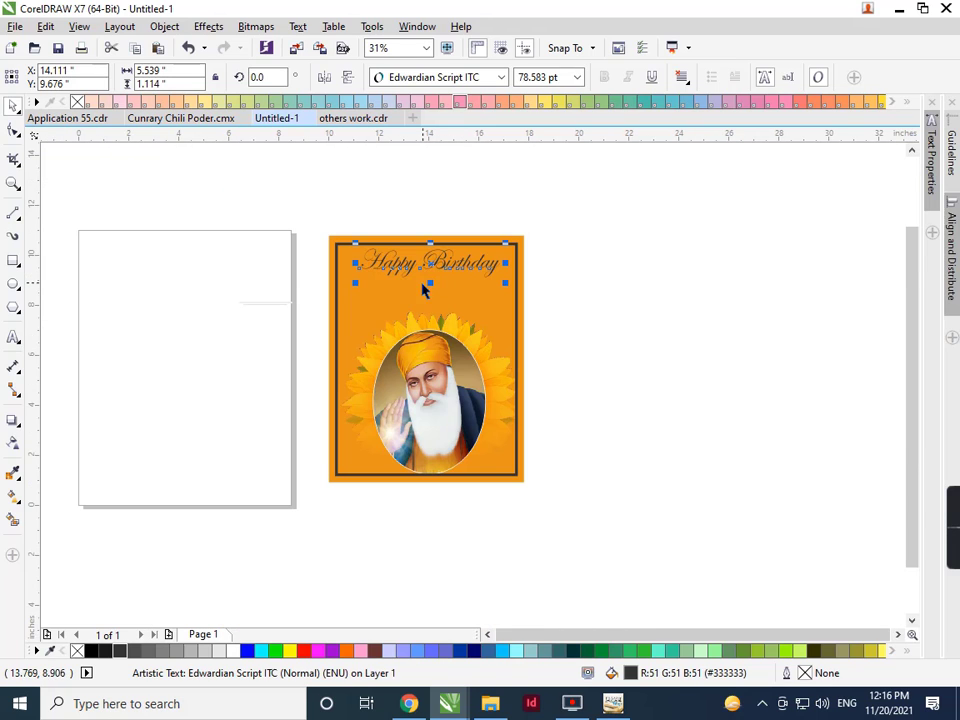
- Add the artistic text "Baba Guru Nanak" between the "Happy Birthday" heading and the sunflower
click(13, 338)
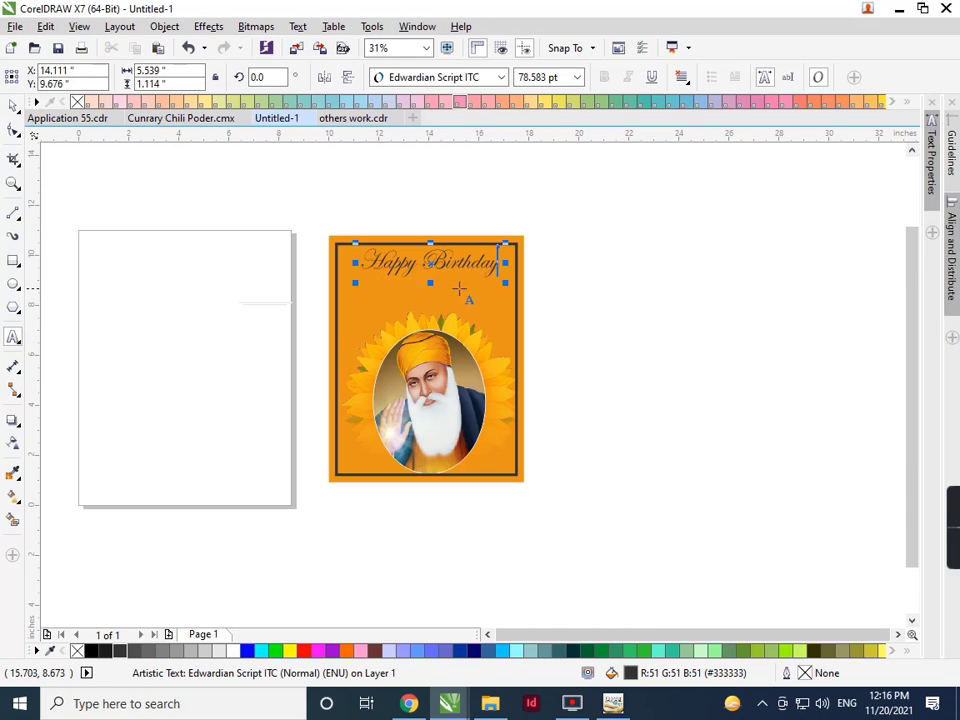
scroll(459, 289, up, 2)
click(358, 326)
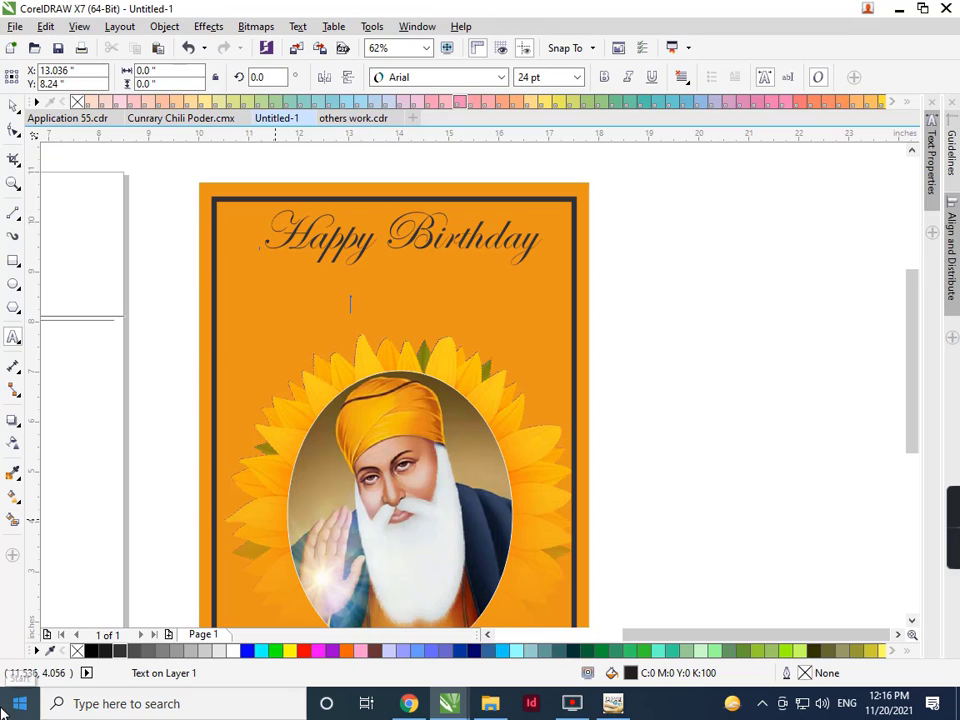
text(Baba G)
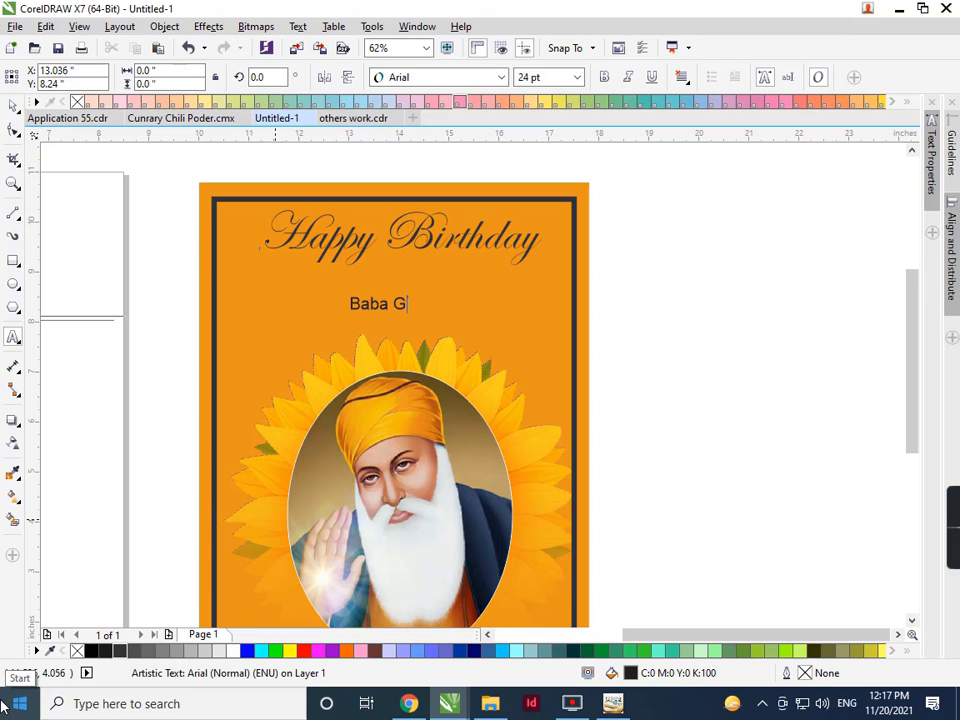
text(uru Nanak)
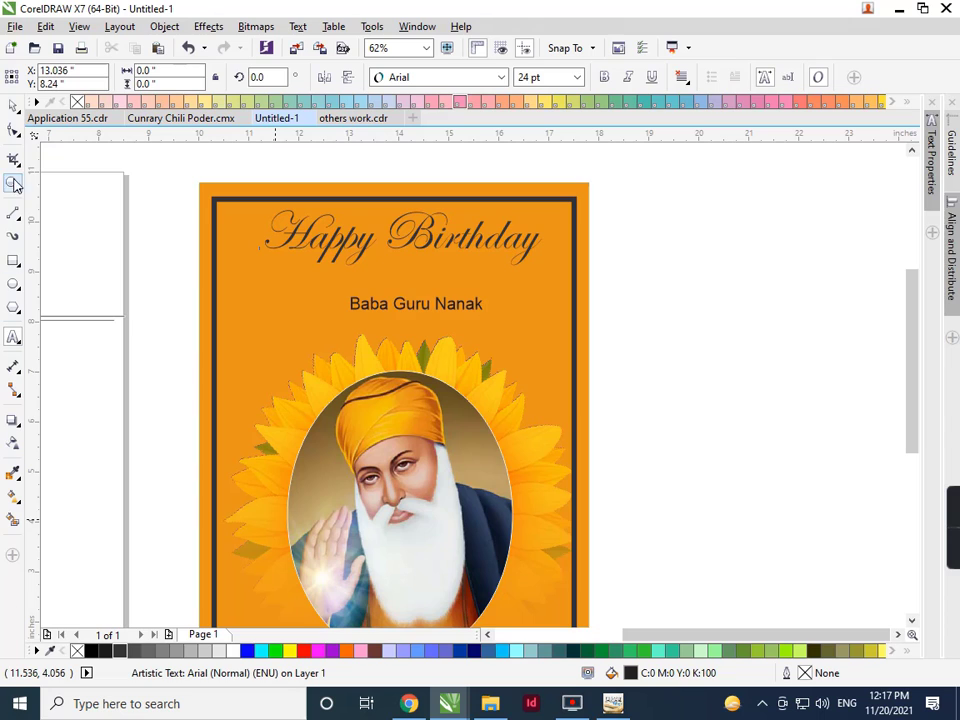
- Set "Baba Guru Nanak" in the Jasmine font, enlarge it to about 6.87 × 1.14 inches and nudge it up slightly
click(12, 108)
click(454, 78)
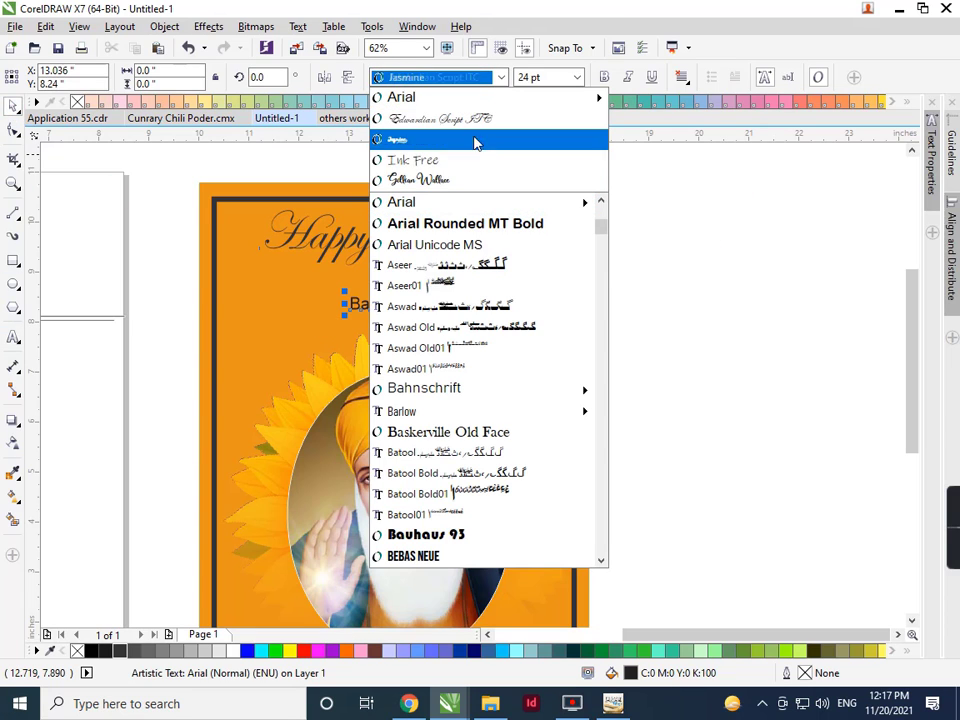
click(478, 150)
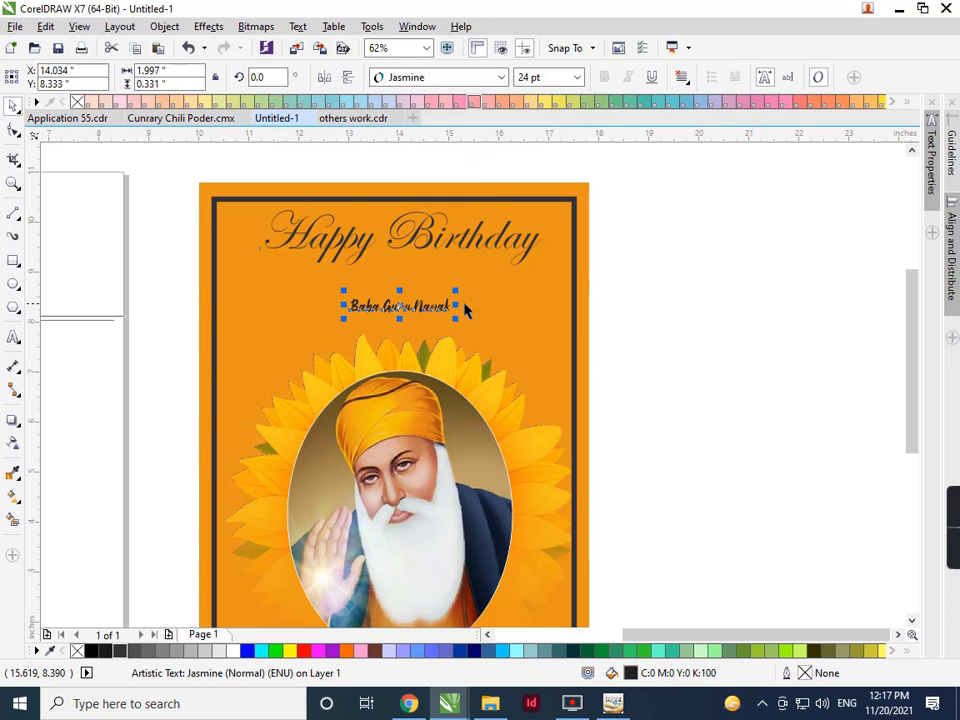
drag(456, 285, 577, 269)
key(Up)
key(Up)
key(Up)
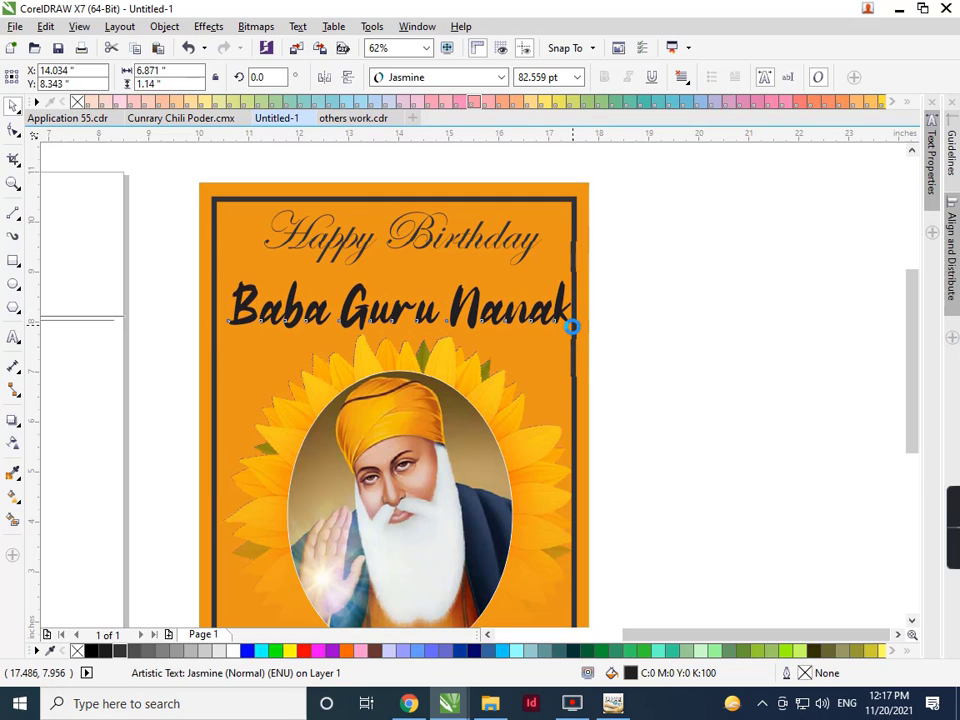
- Scale "Baba Guru Nanak" down to about 6.50 × 1.08 inches, fill it with #1A1A1A and nudge it up towards "Happy Birthday"
click(563, 338)
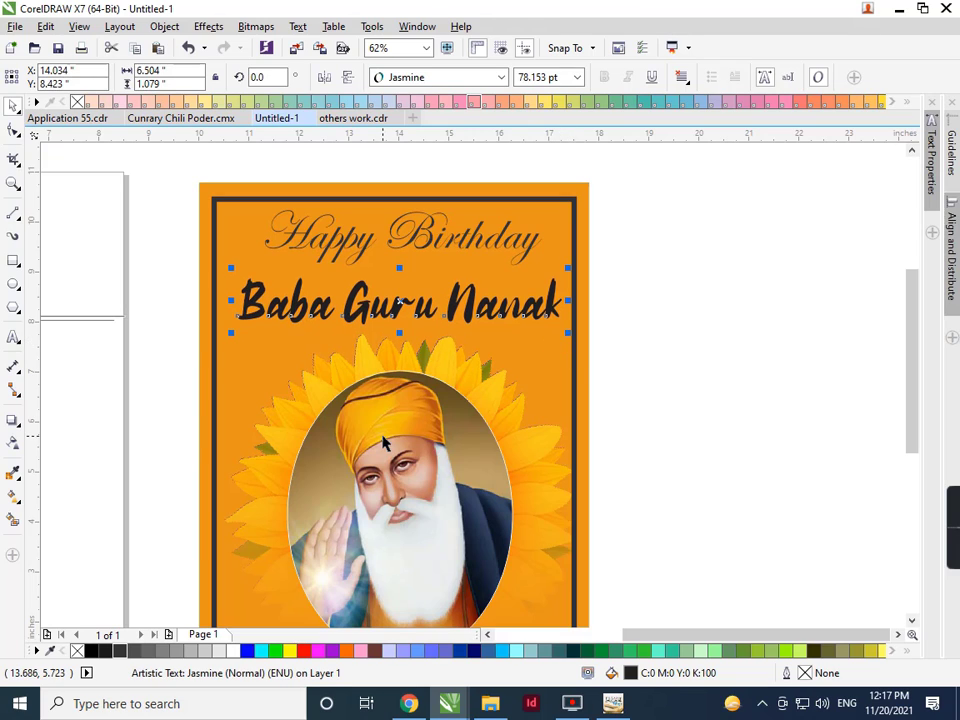
click(147, 651)
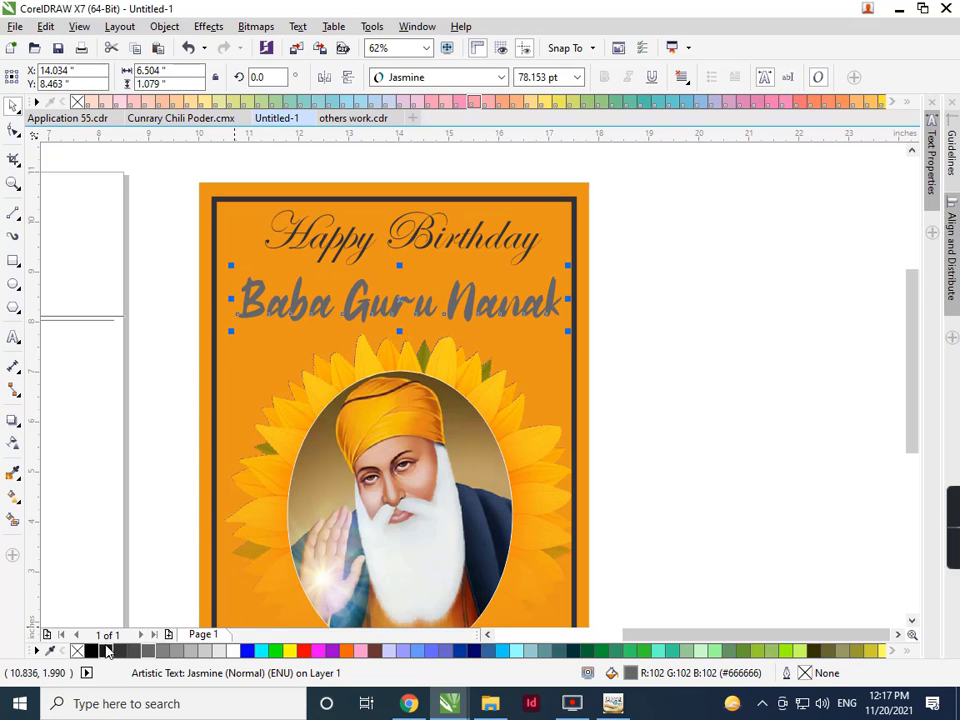
click(110, 652)
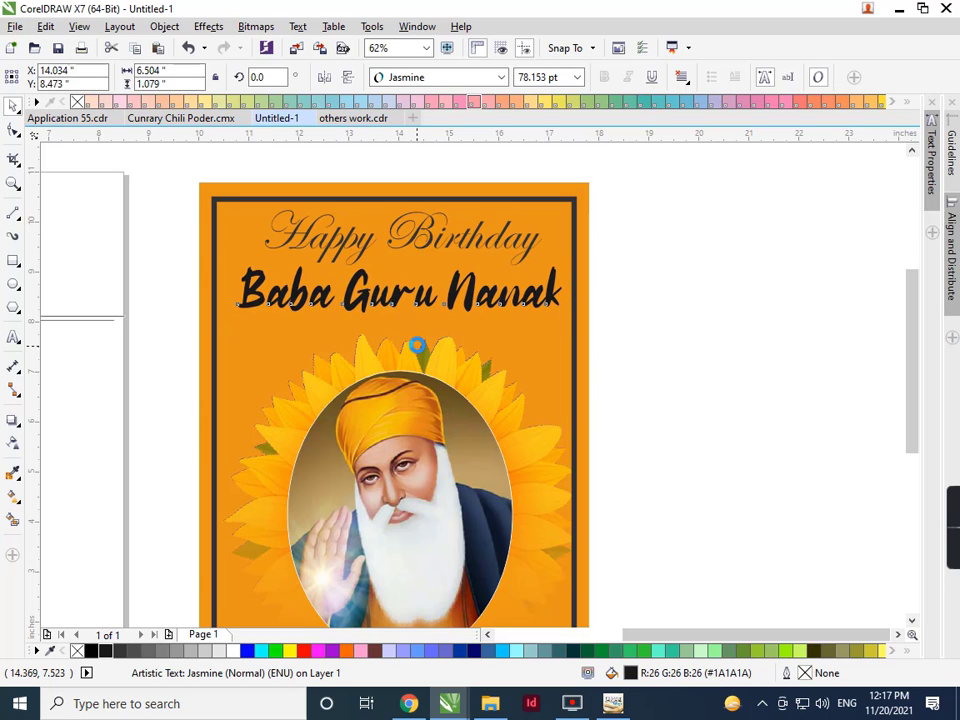
key(Escape)
- Shrink the sunflower behind the portrait to about 91% of its size, keeping it centred
click(385, 361)
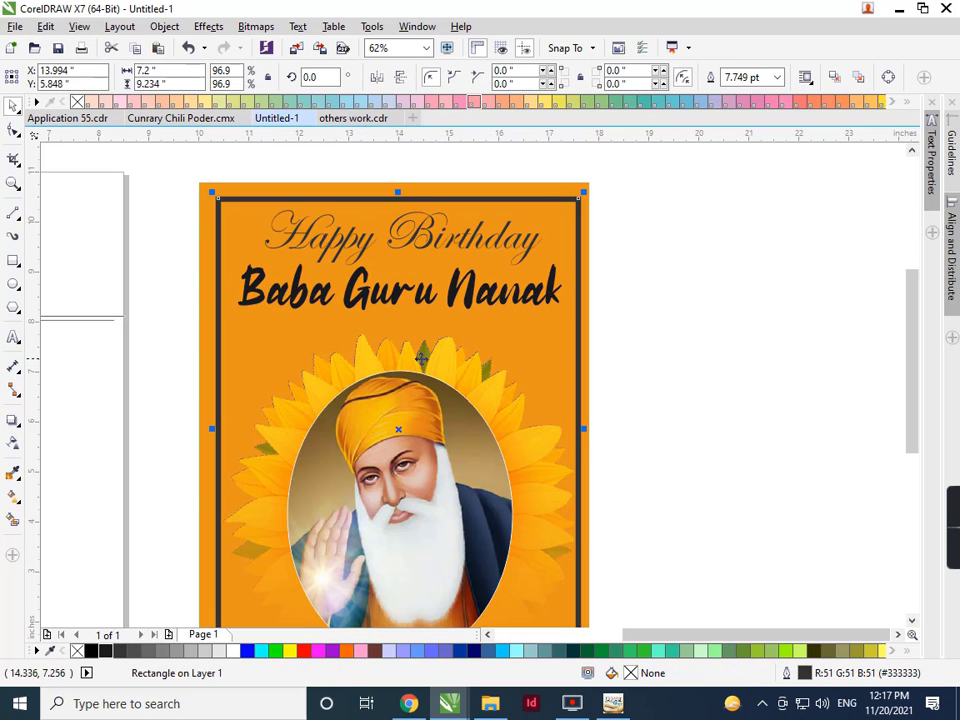
click(425, 358)
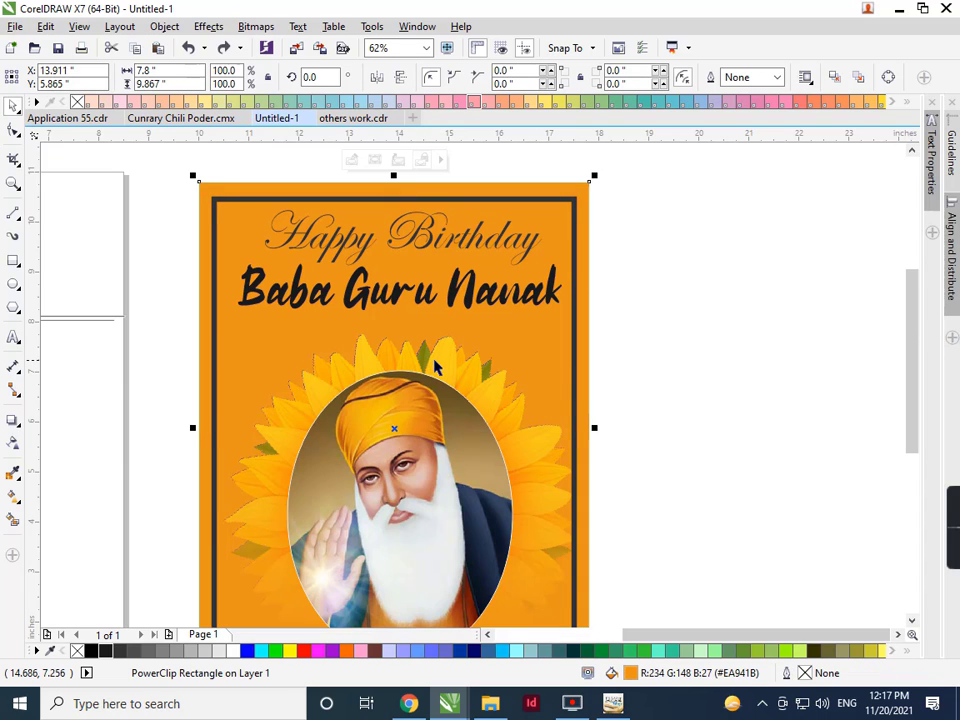
key(Escape)
click(485, 363)
click(490, 395)
drag(628, 281, 619, 302)
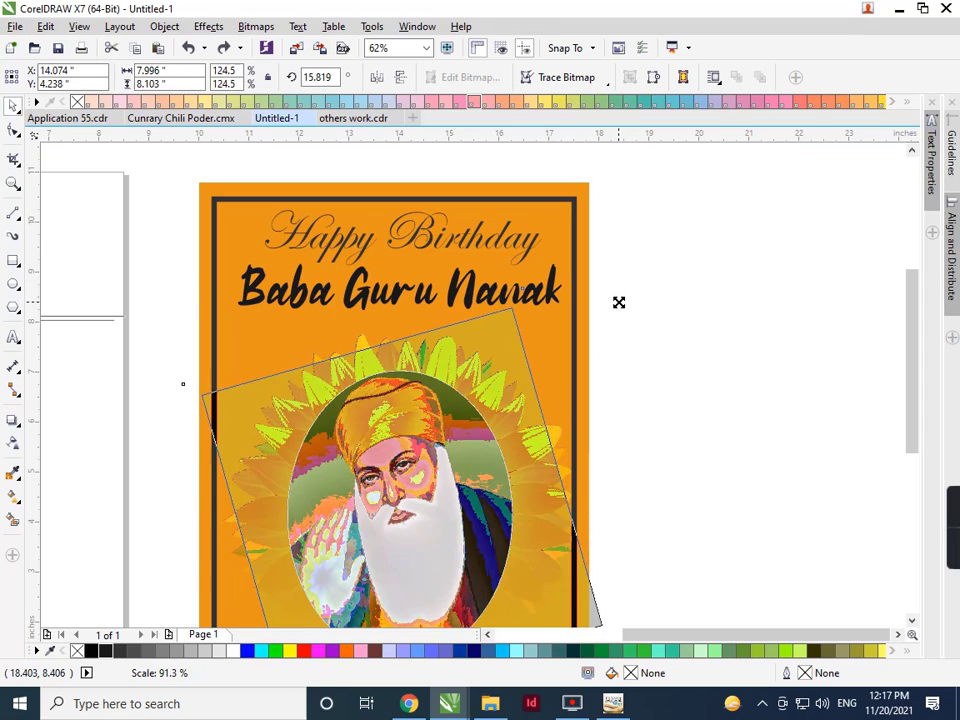
scroll(410, 358, down, 2)
- Shrink the oval portrait proportionally to about 4.08 × 5.23 inches
click(425, 419)
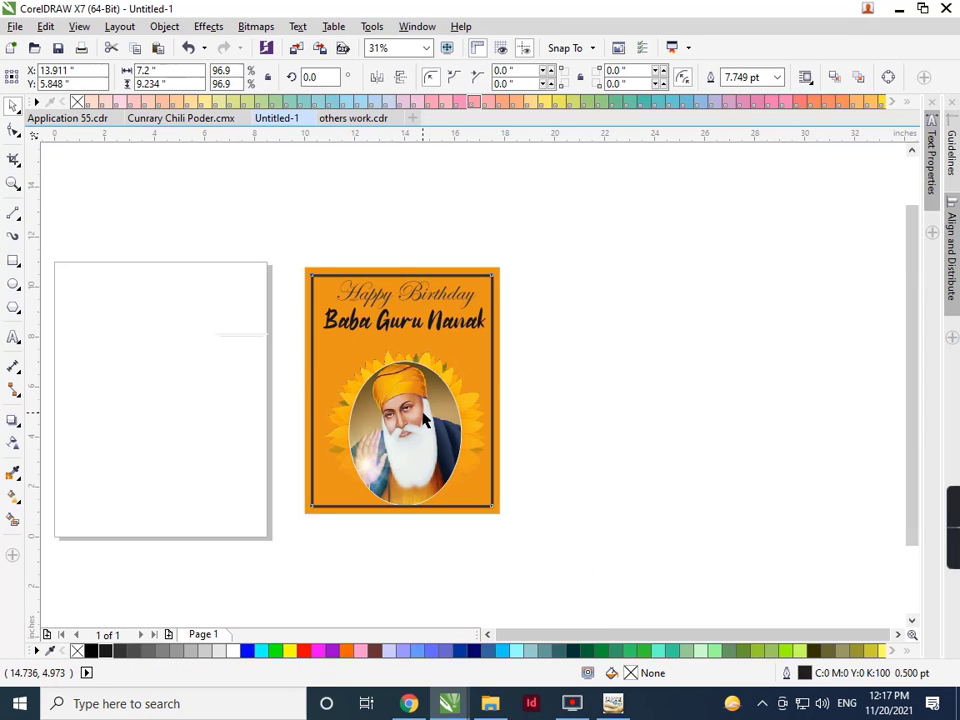
click(441, 420)
drag(469, 355, 463, 361)
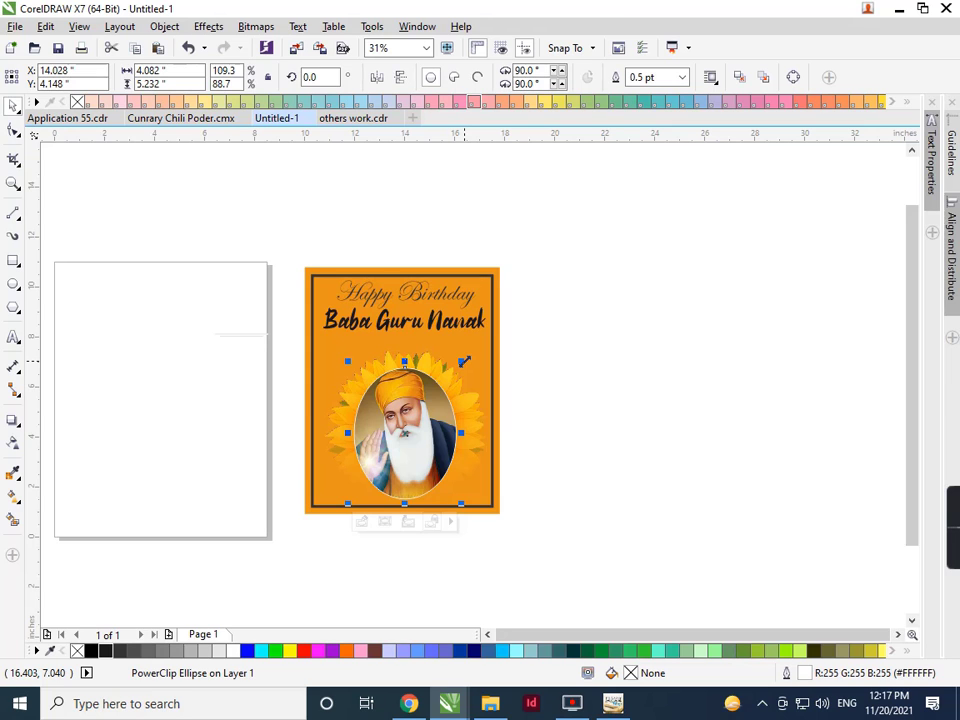
key(Escape)
scroll(428, 345, up, 1)
- Move the white quote text from the blank page to below "Baba Guru Nanak" and enlarge it to about 5.72 × 0.39 inches
click(433, 311)
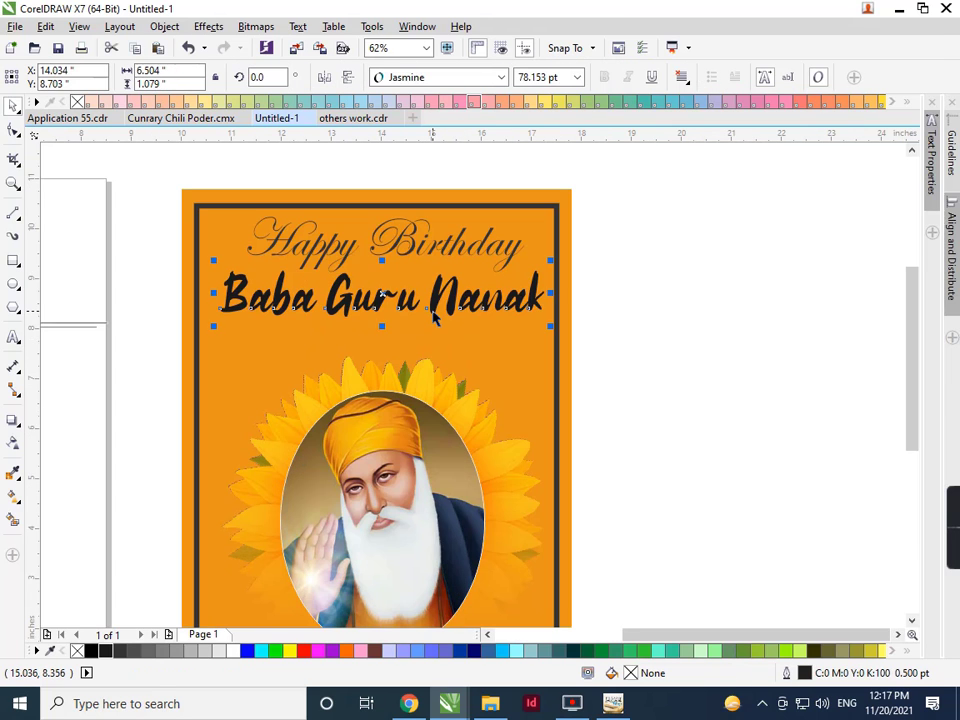
click(96, 330)
click(79, 326)
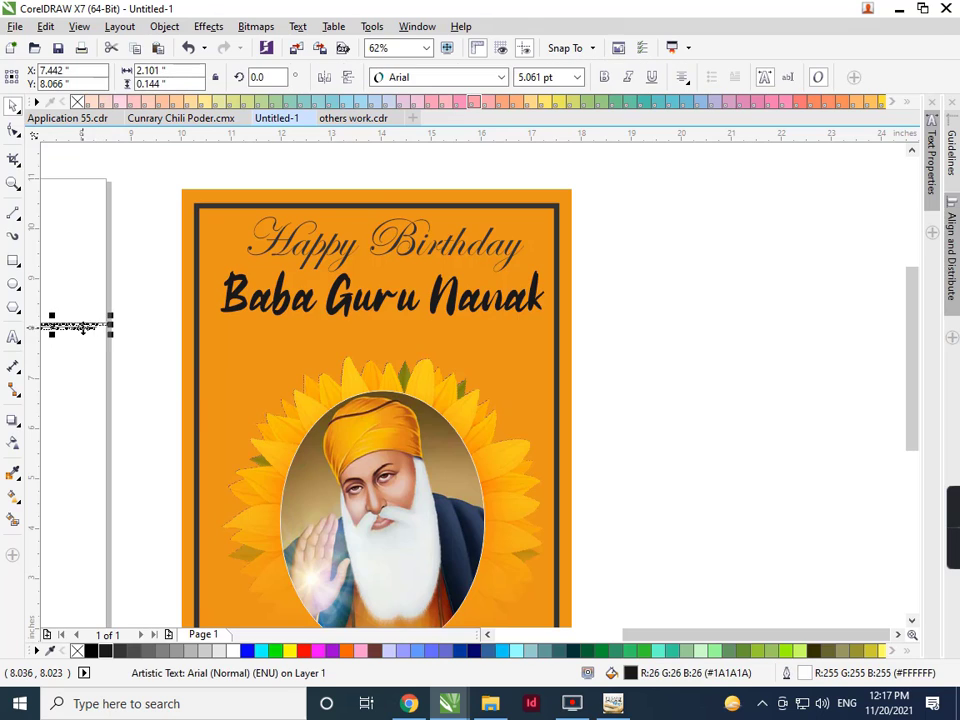
drag(79, 326, 514, 388)
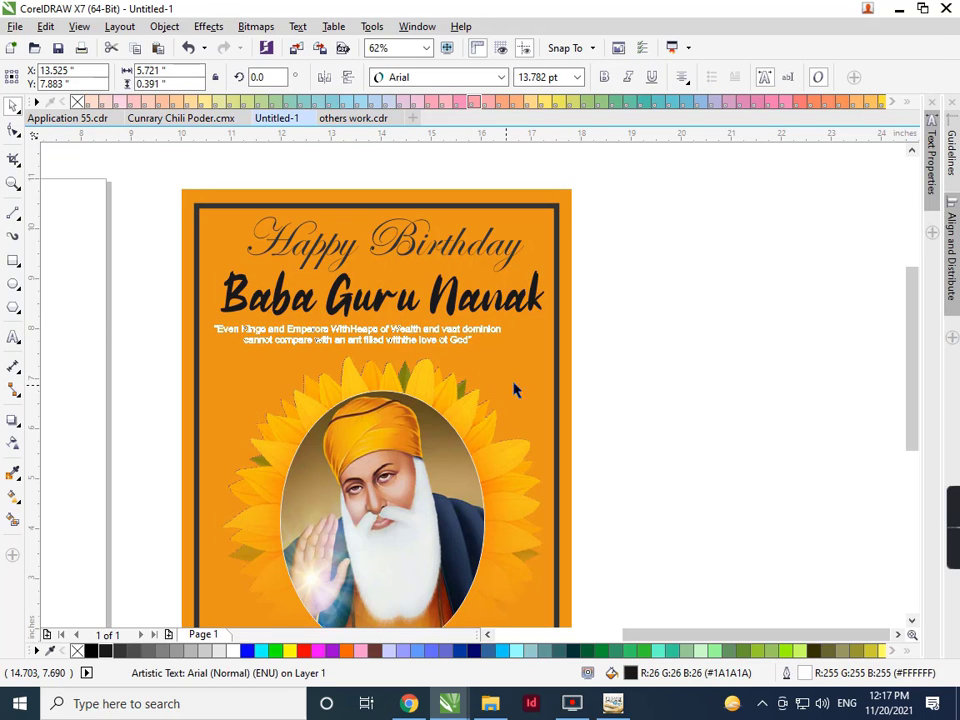
key(Right)
- Fill the quote with dark grey #4D4D4D and enlarge it to about 6.41 × 0.44 inches, matching the heading's width
click(162, 651)
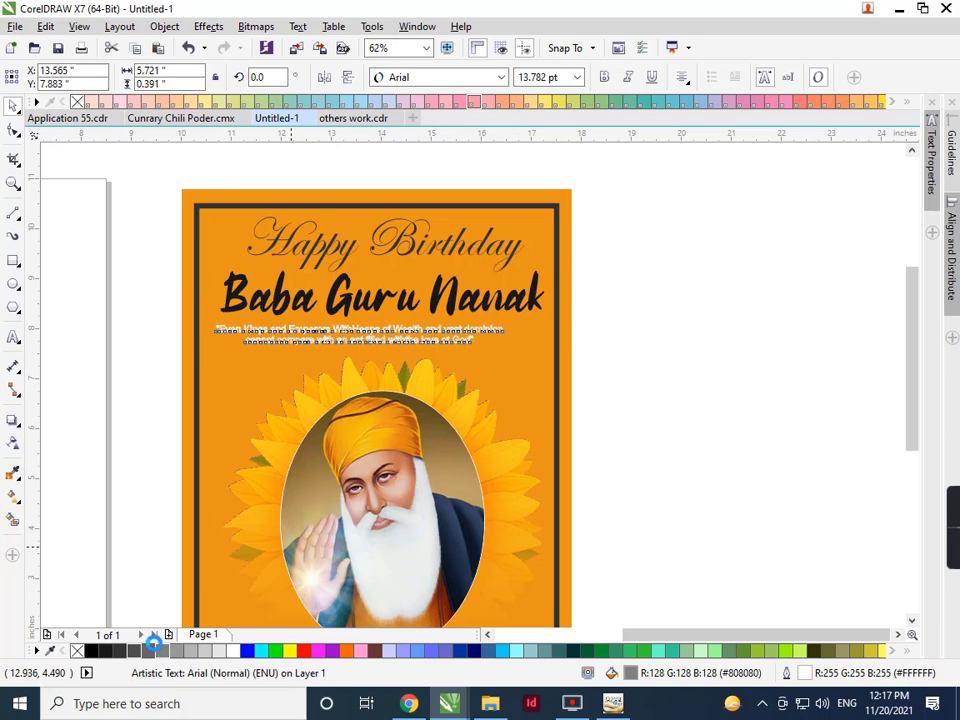
drag(508, 351, 527, 358)
scroll(393, 312, up, 4)
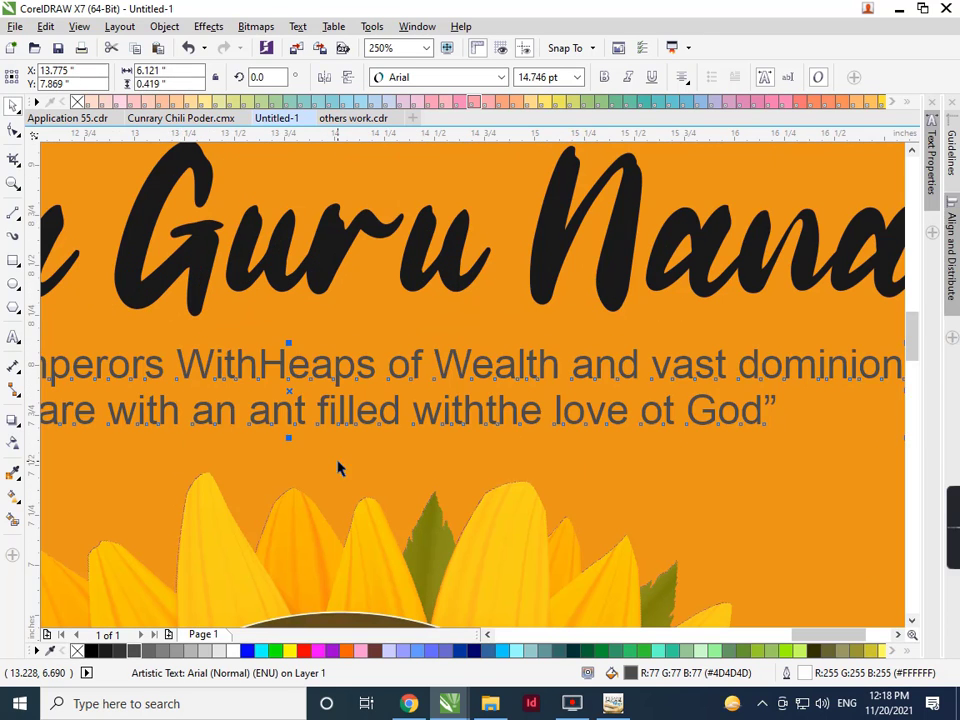
scroll(384, 396, down, 2)
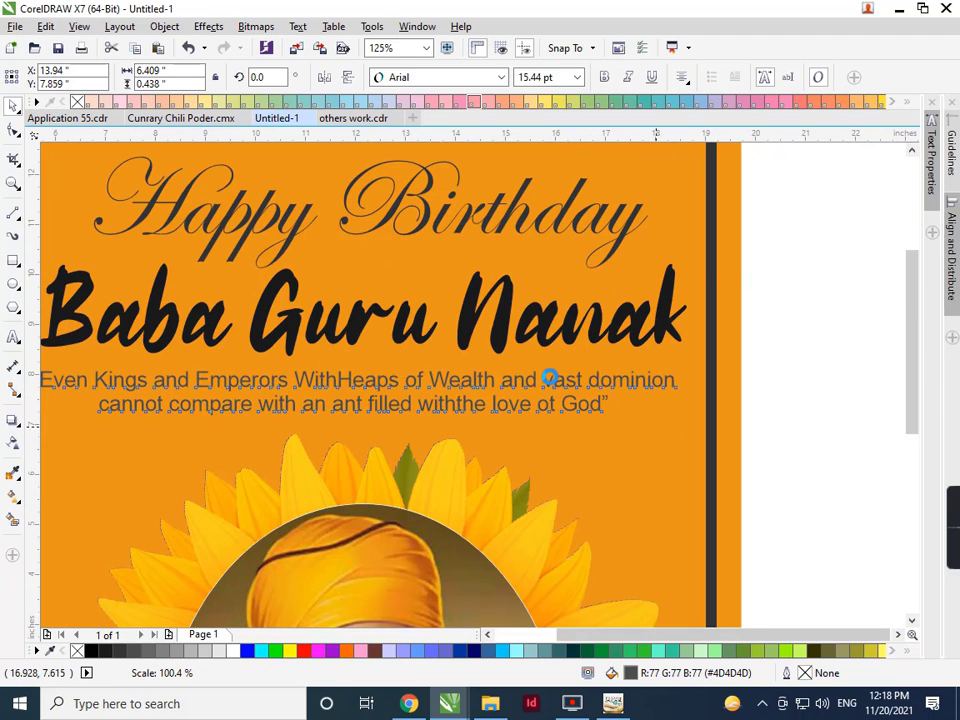
scroll(549, 377, down, 2)
key(Escape)
- Move the white Khanda symbol from the blank page to the left of "Happy Birthday" and enlarge it to about 0.59 × 0.77 inches
click(537, 294)
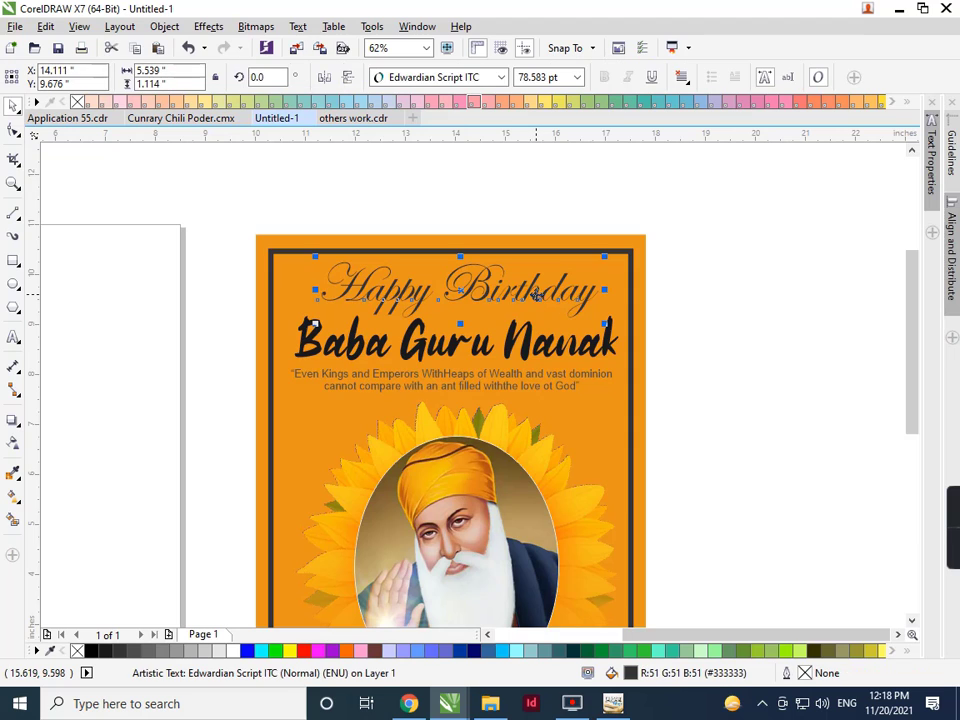
scroll(537, 294, down, 1)
drag(244, 261, 387, 341)
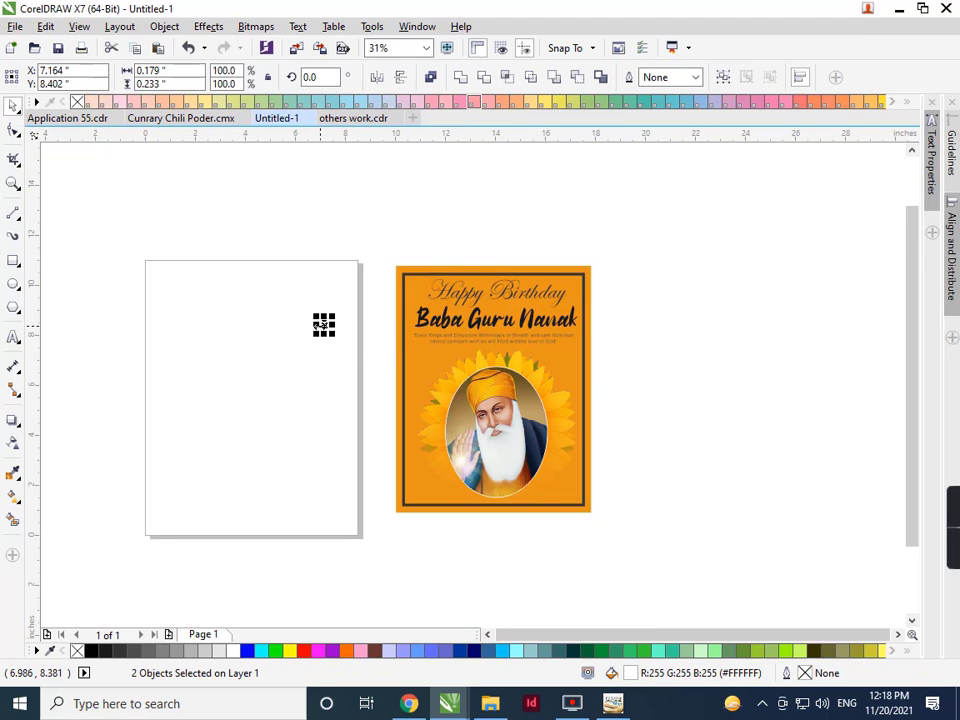
drag(323, 325, 410, 286)
scroll(410, 286, up, 2)
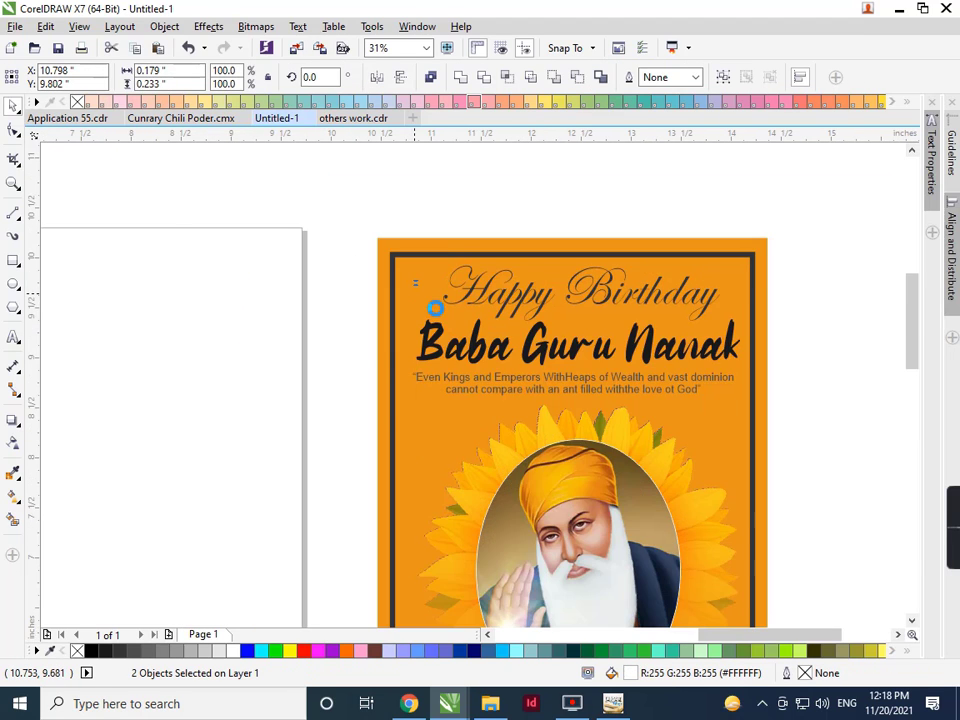
drag(445, 323, 446, 323)
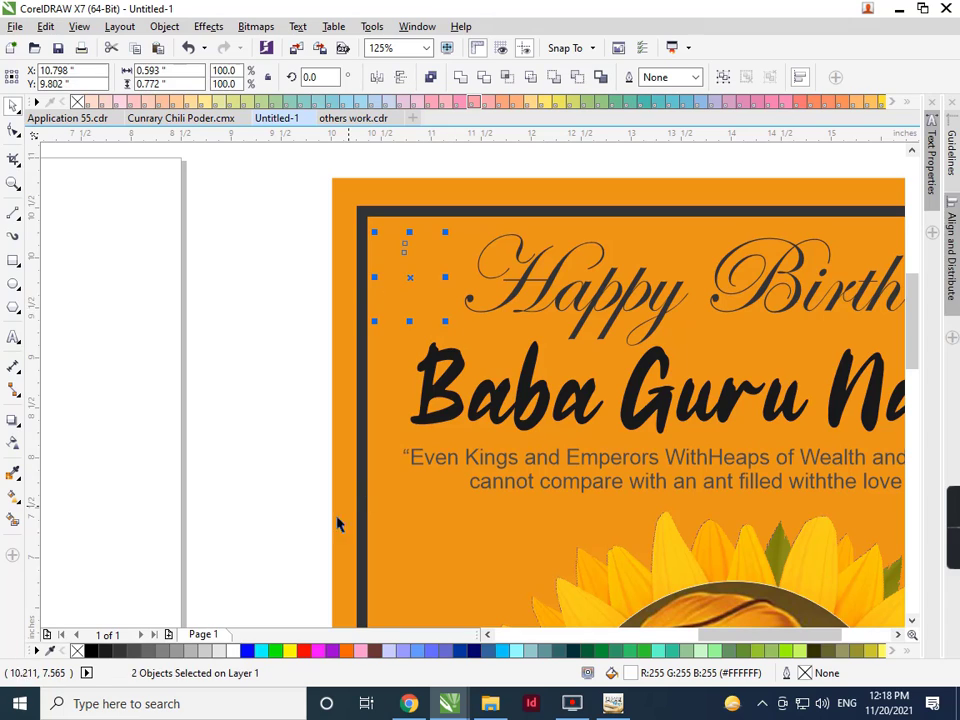
- Fill the Khanda symbol with grey #808080 and place a copy of it level on the right side of "Happy Birthday"
click(162, 651)
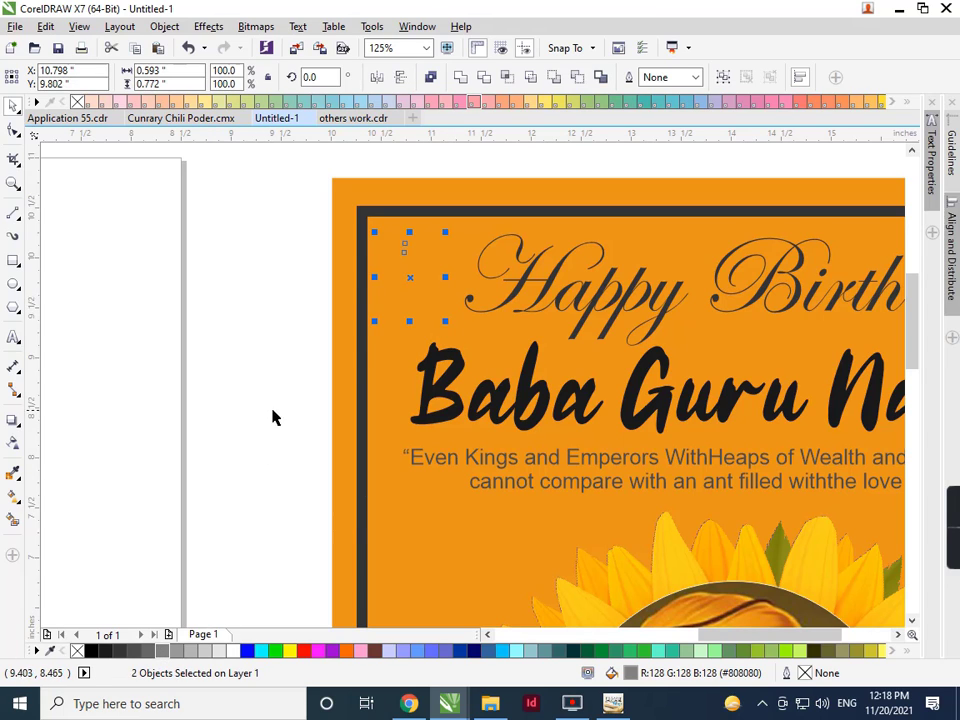
scroll(272, 409, down, 1)
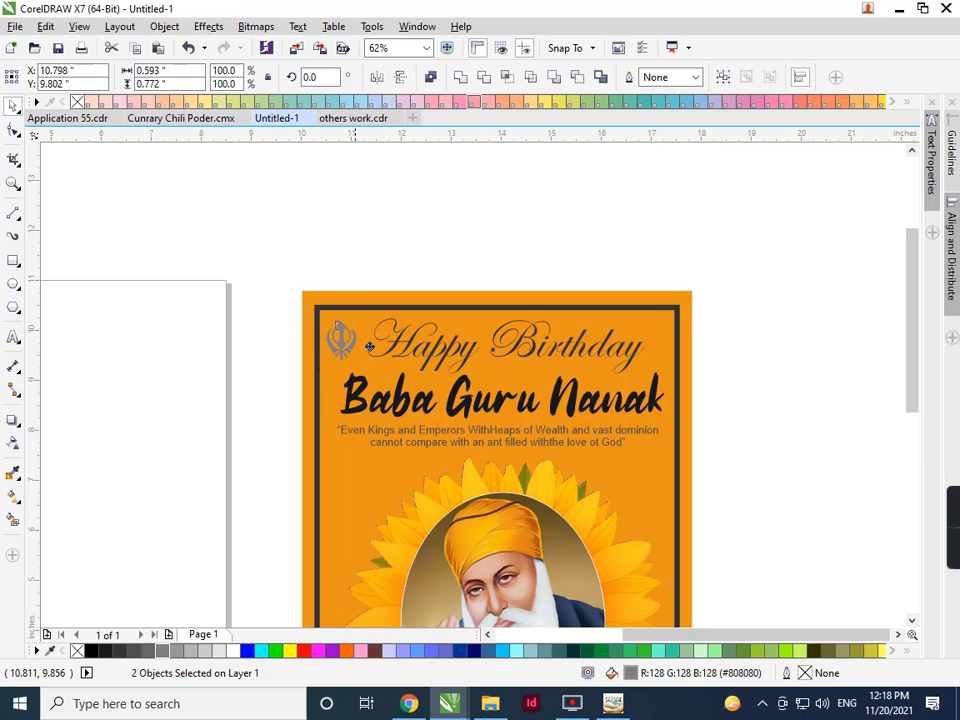
drag(369, 346, 685, 342)
scroll(566, 315, down, 1)
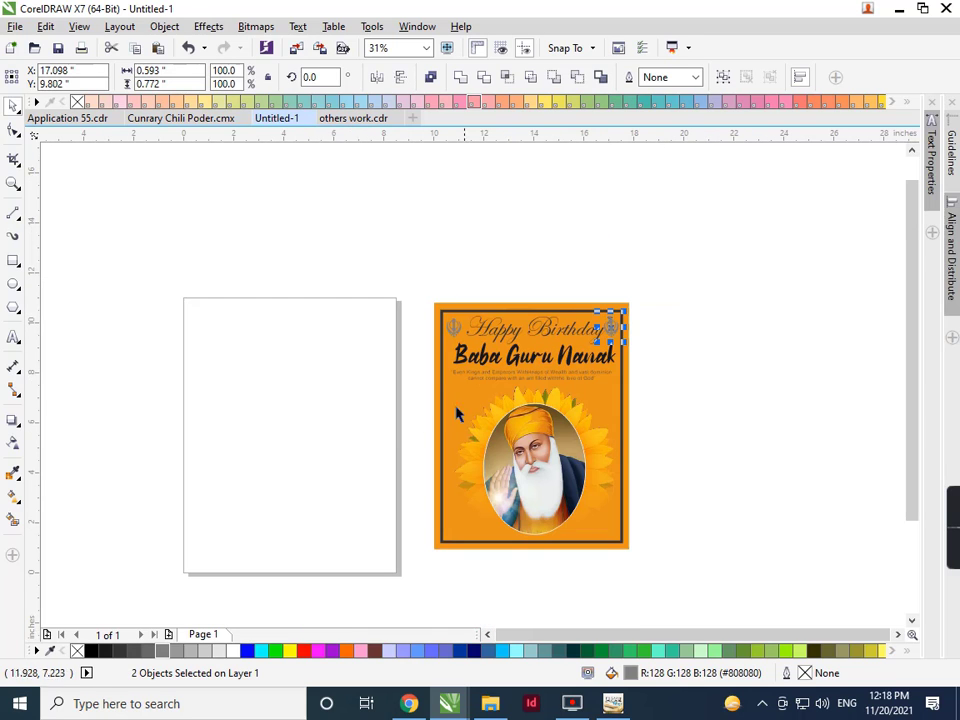
- Move the white "Guru Nanak Jayanti 2021" text from the blank page to the portrait's lower edge and enlarge it to about 3.39 × 0.41 inches
drag(283, 360, 375, 407)
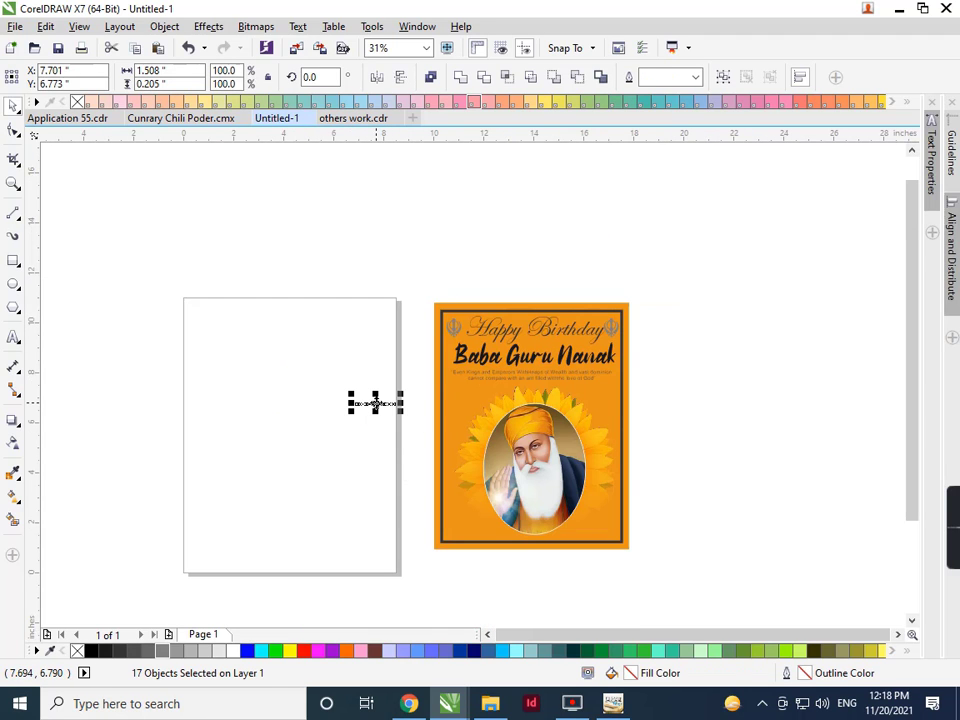
drag(291, 336, 371, 444)
drag(272, 296, 480, 510)
drag(339, 285, 429, 386)
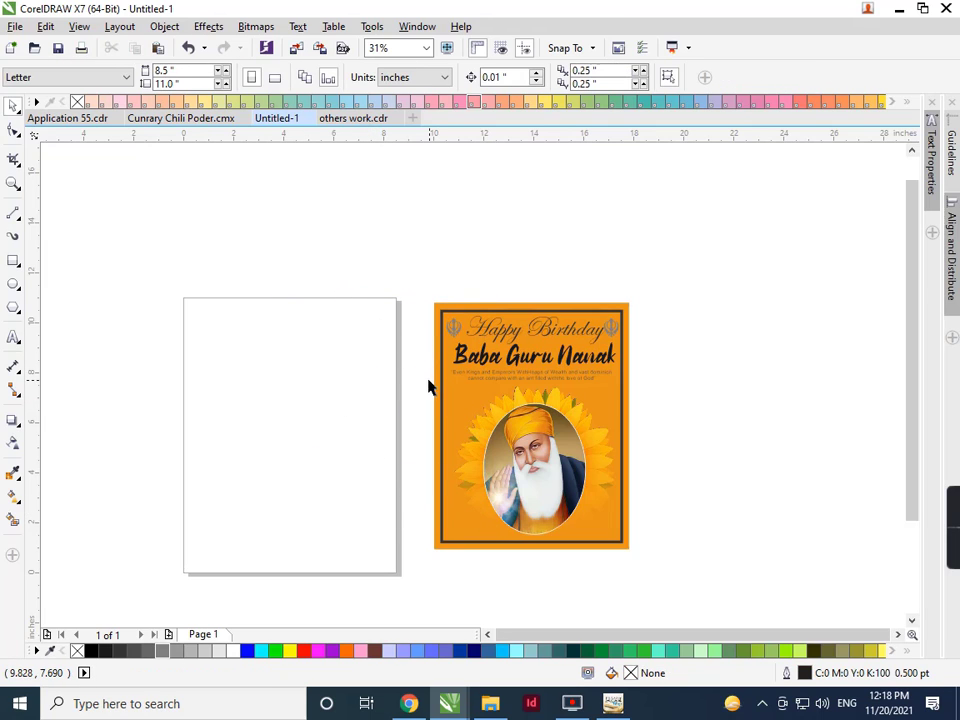
drag(291, 274, 545, 546)
click(377, 414)
click(375, 403)
scroll(545, 546, up, 4)
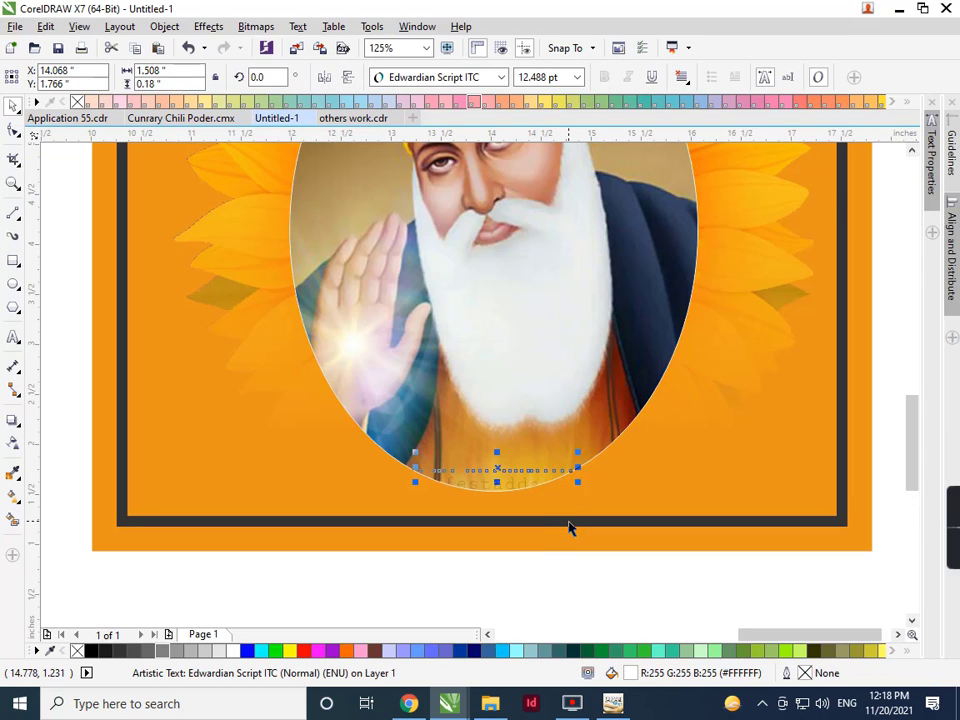
drag(578, 492, 660, 527)
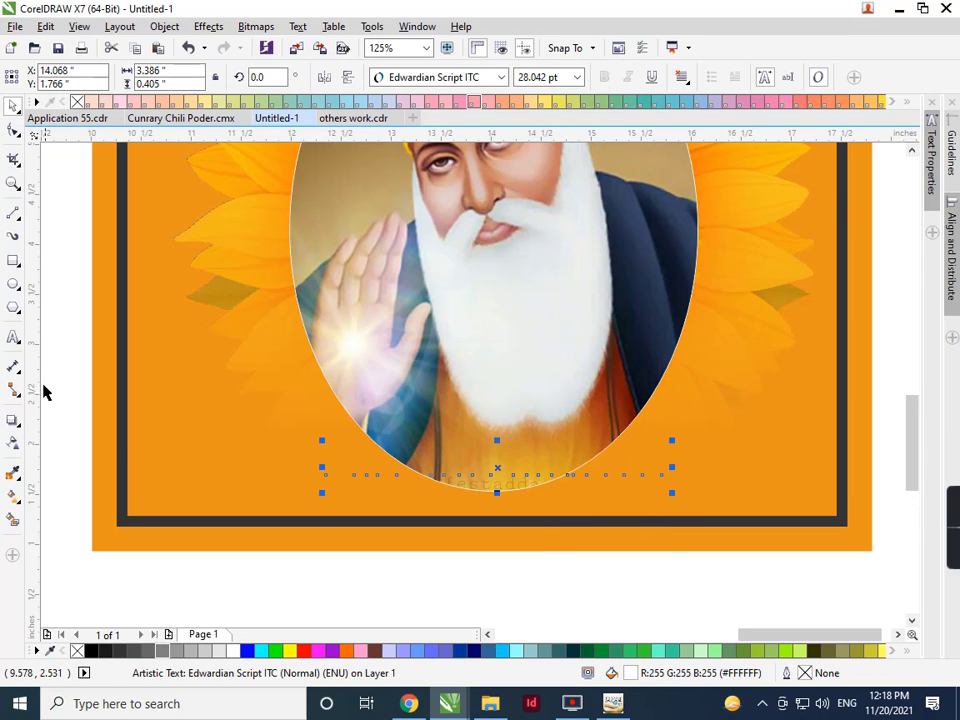
- Draw a rounded bar about 3.64 × 0.49 inches over the "Guru Nanak Jayanti 2021" text, filled dark brown (C36 M91 Y98 K57)
click(13, 260)
drag(313, 459, 680, 497)
click(13, 129)
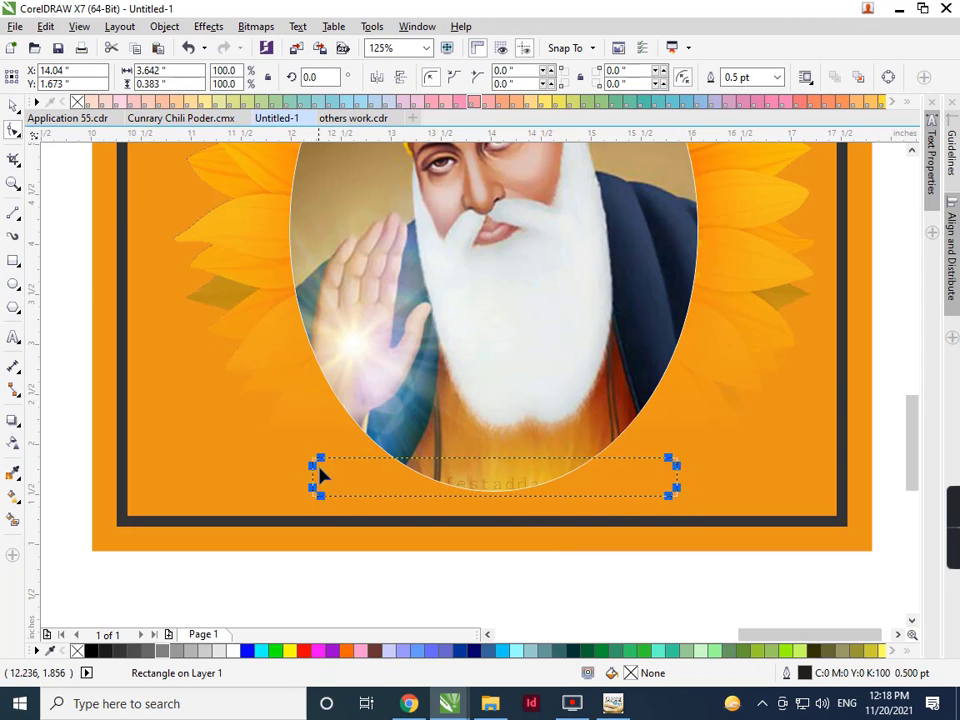
drag(317, 469, 364, 525)
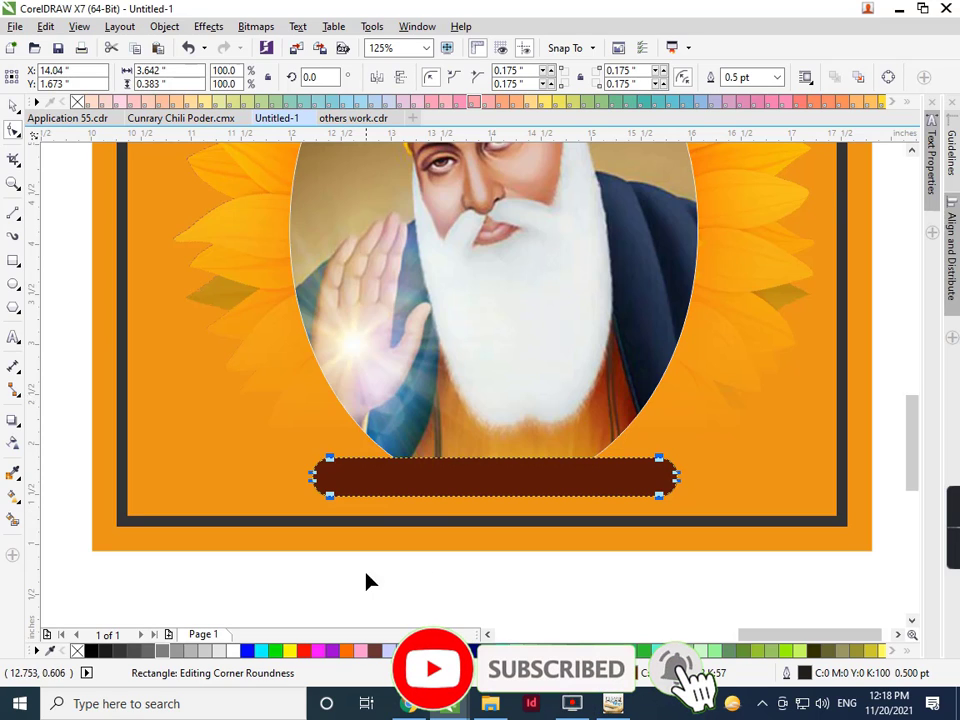
click(13, 105)
drag(494, 499, 497, 510)
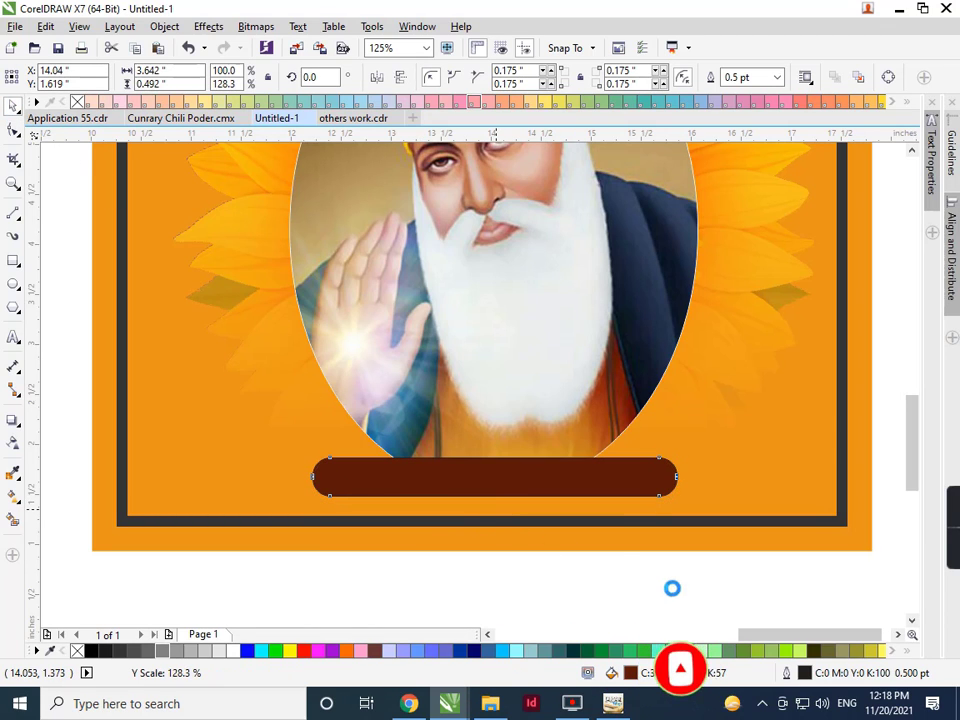
- Bring the "Guru Nanak Jayanti 2021" text in front of the brown bar
drag(349, 425, 336, 410)
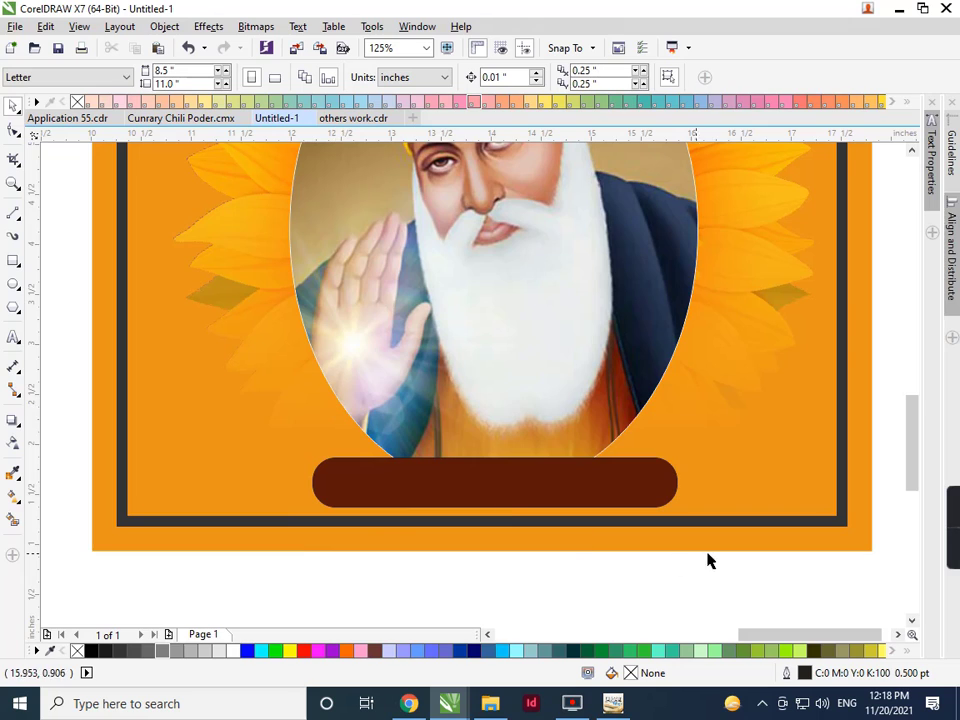
drag(313, 370, 313, 370)
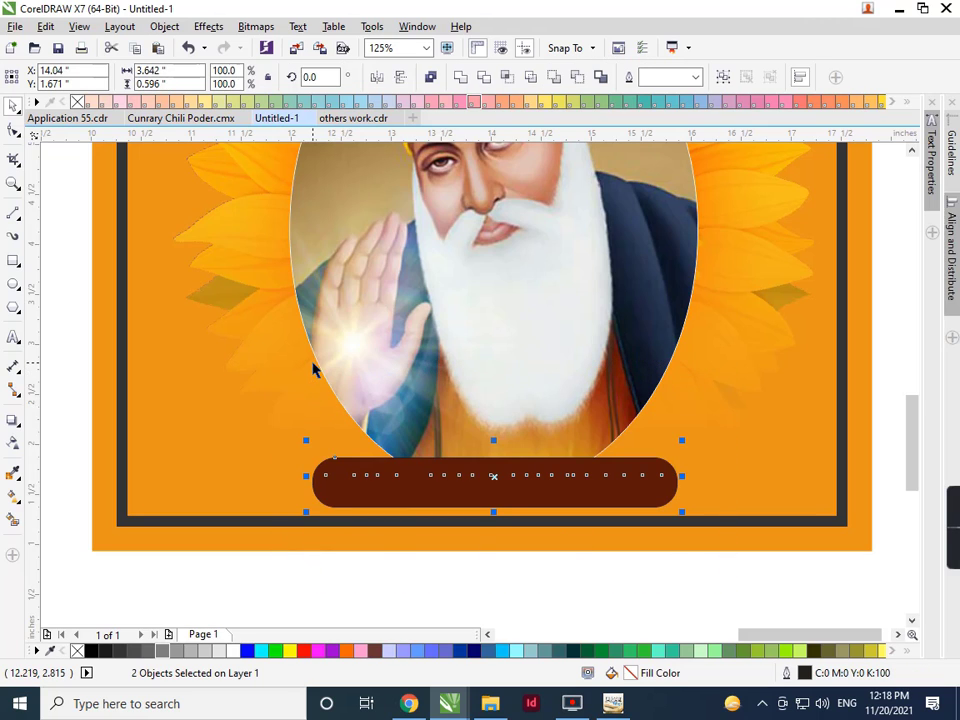
key(shift+Page_Up)
click(567, 593)
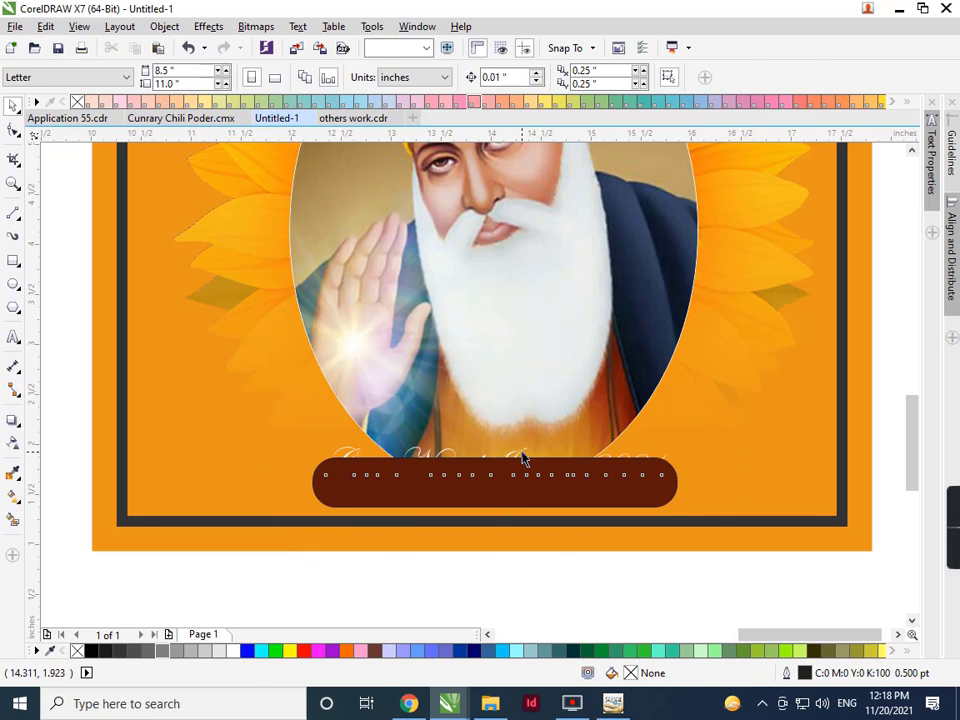
click(522, 459)
key(shift+Page_Up)
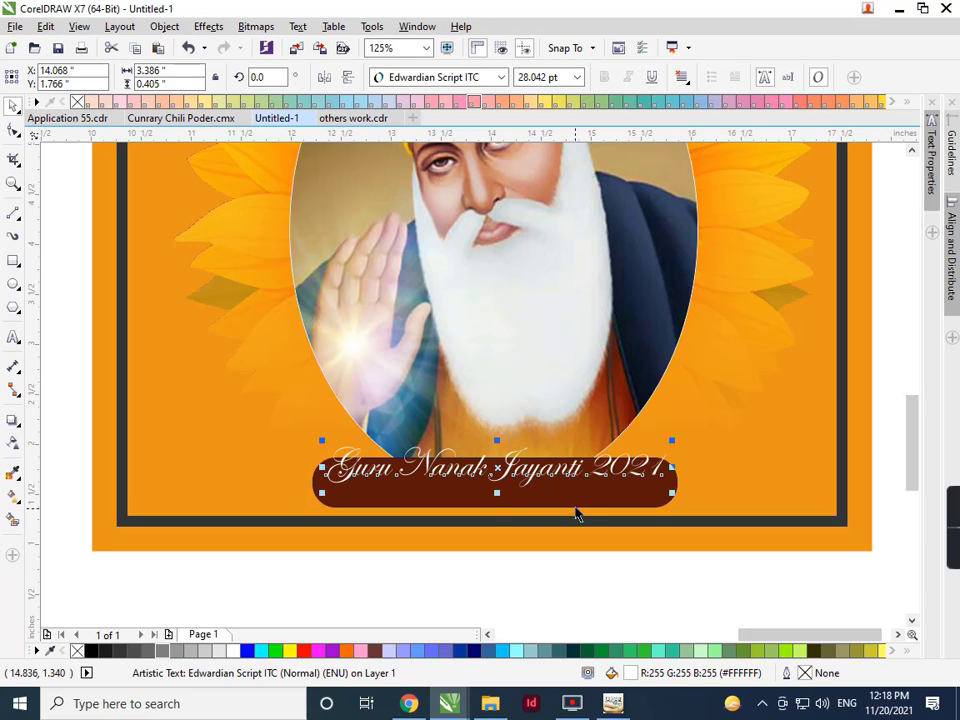
- Centre the "Guru Nanak Jayanti 2021" text horizontally and vertically on the brown bar
shift+click(575, 503)
key(c)
key(e)
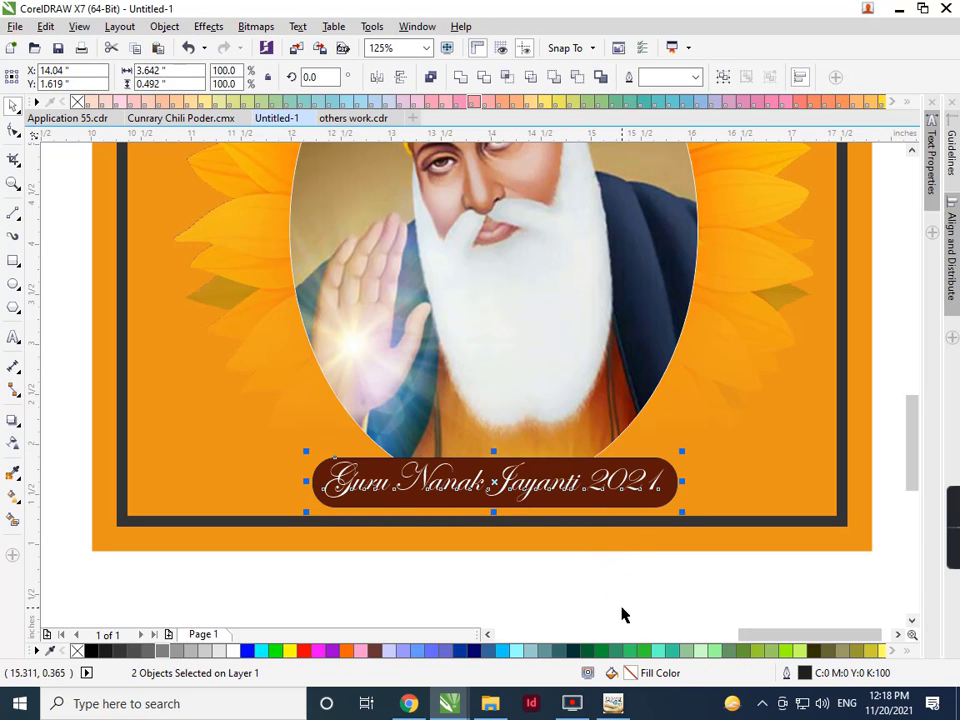
click(621, 614)
- Enlarge the "Guru Nanak Jayanti 2021" text slightly about its centre and select the brown bar
click(636, 494)
scroll(670, 515, up, 1)
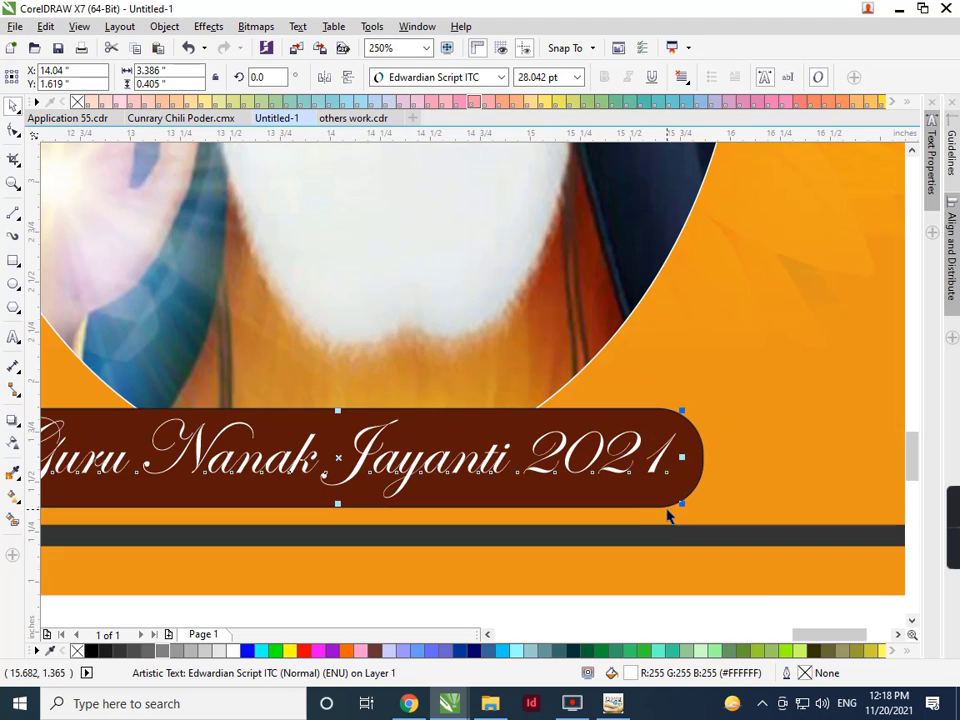
drag(683, 505, 687, 506)
click(694, 493)
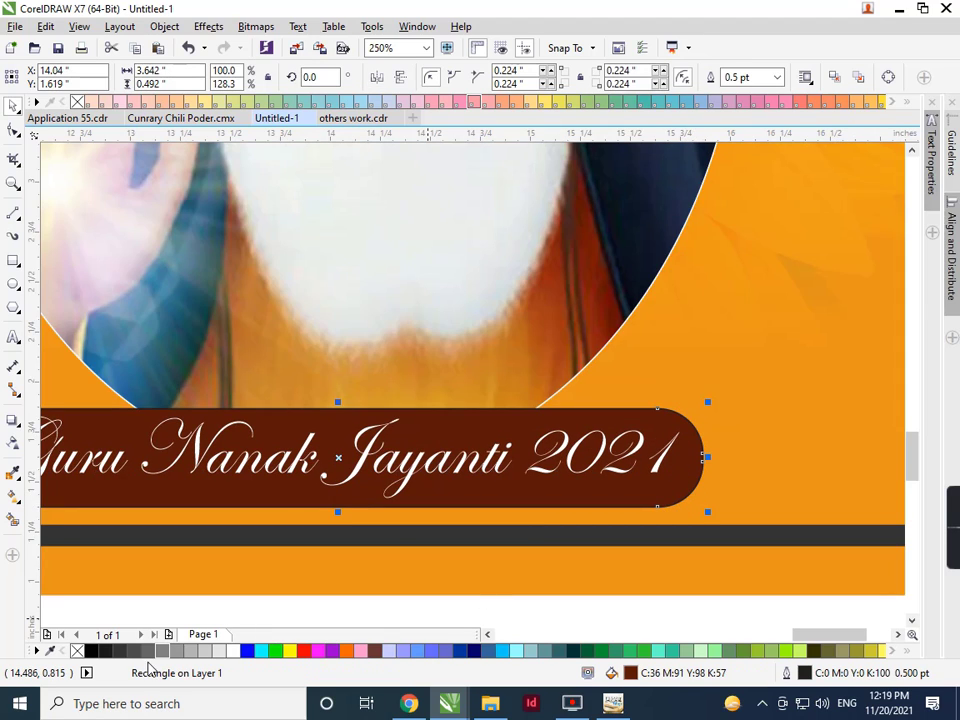
- Give the dark brown caption bar a white outline
right_click(228, 650)
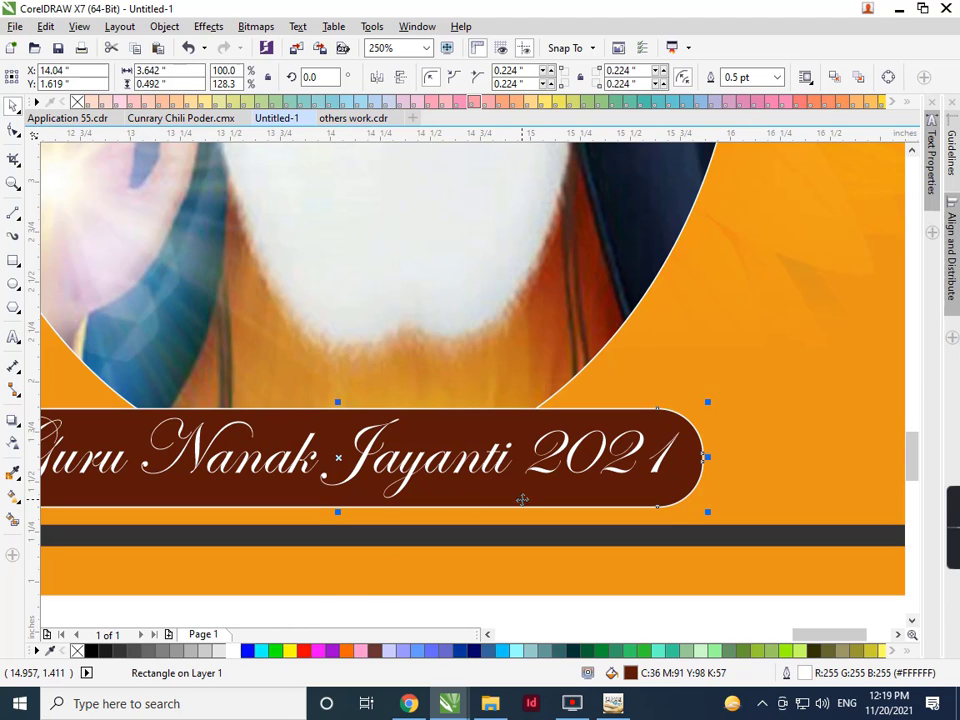
scroll(545, 476, down, 1)
click(530, 578)
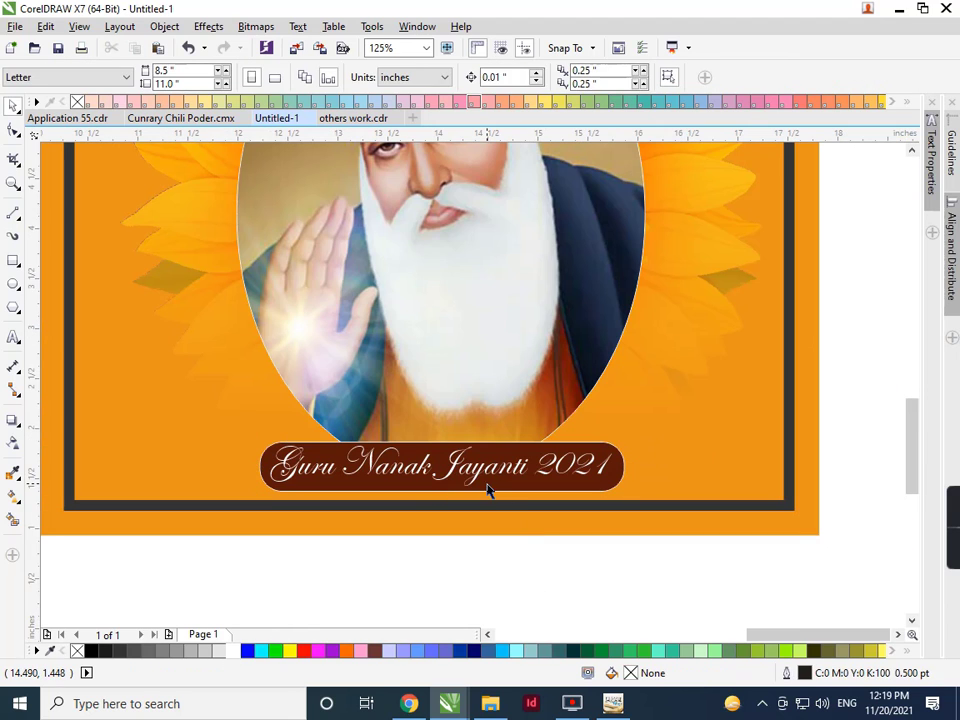
click(488, 472)
scroll(523, 484, up, 1)
shift+click(540, 497)
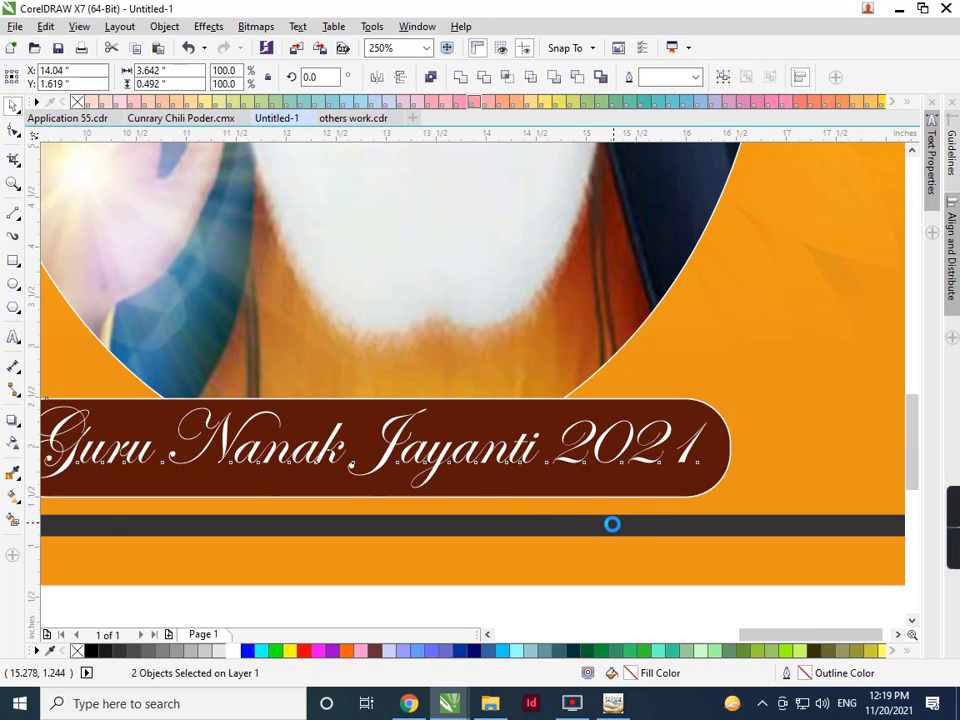
scroll(611, 523, down, 1)
click(613, 634)
scroll(460, 458, down, 2)
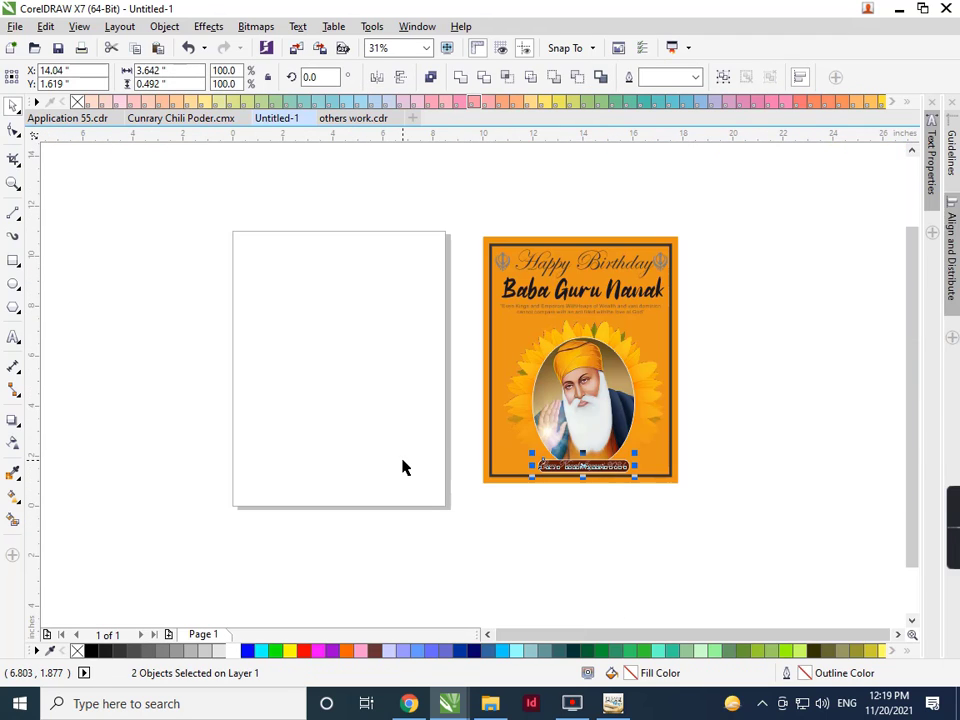
key(F4)
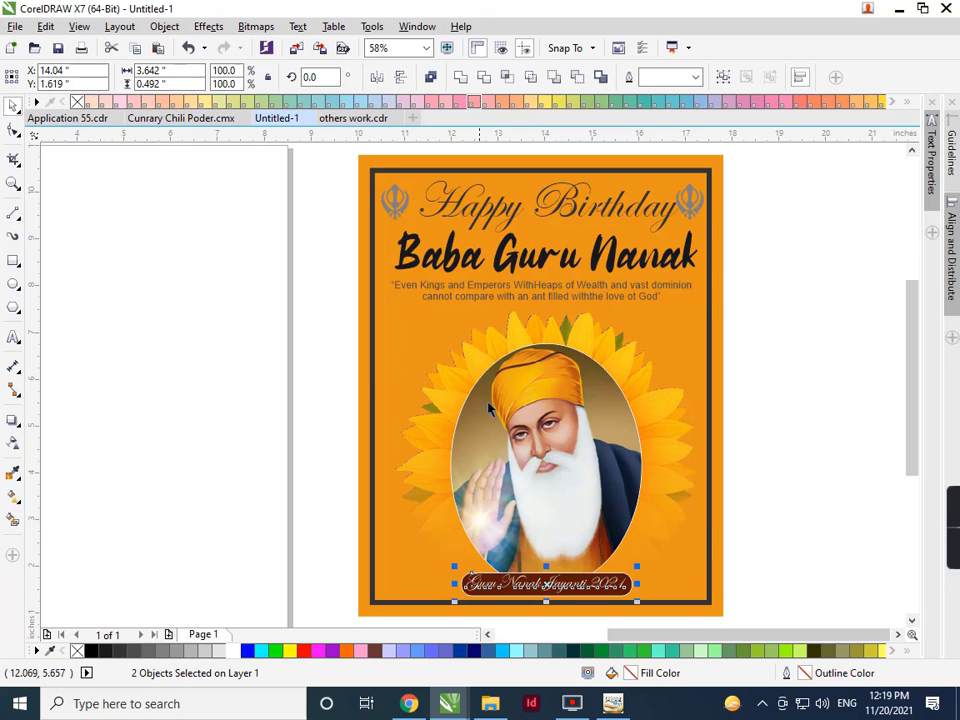
click(775, 503)
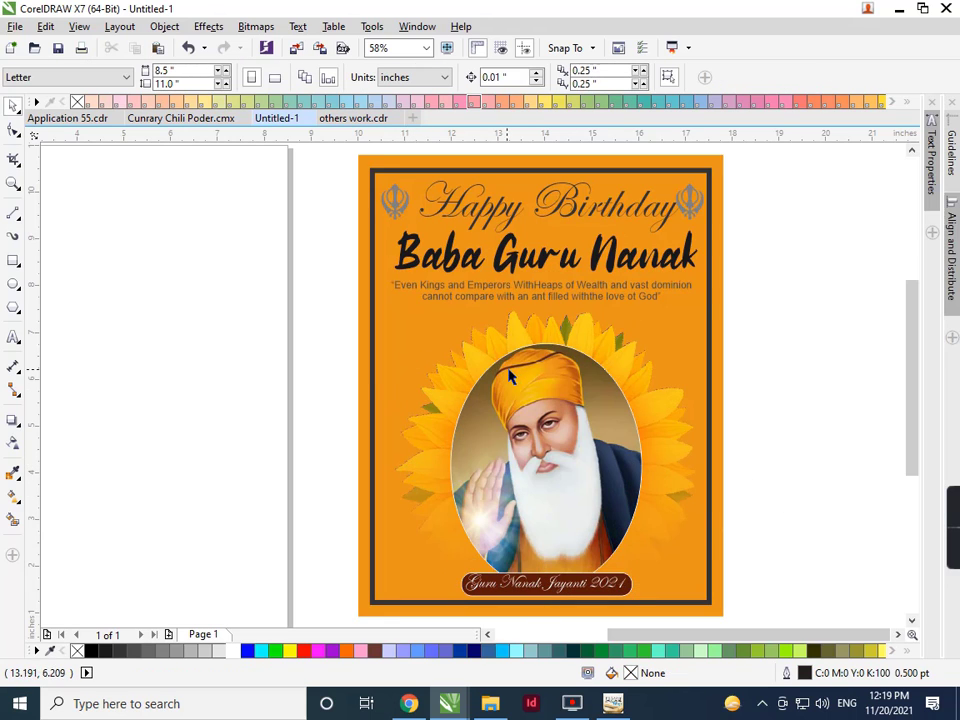
- Shrink the "Happy Birthday" heading to about 71.3 pt and shift the "Baba Guru Nanak" heading slightly upward
click(593, 218)
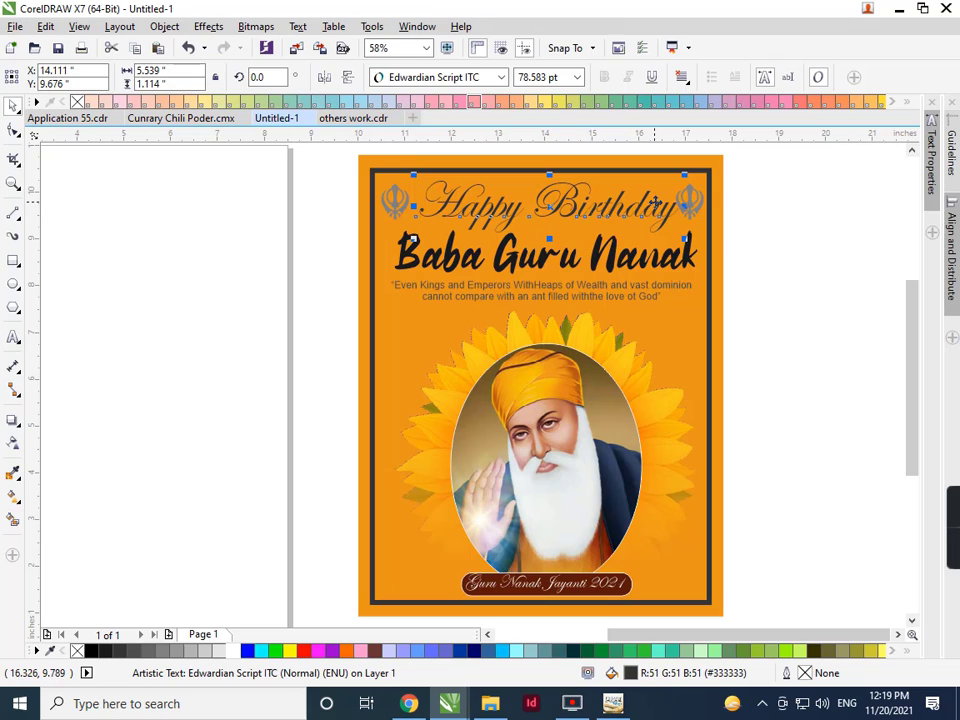
drag(684, 174, 673, 177)
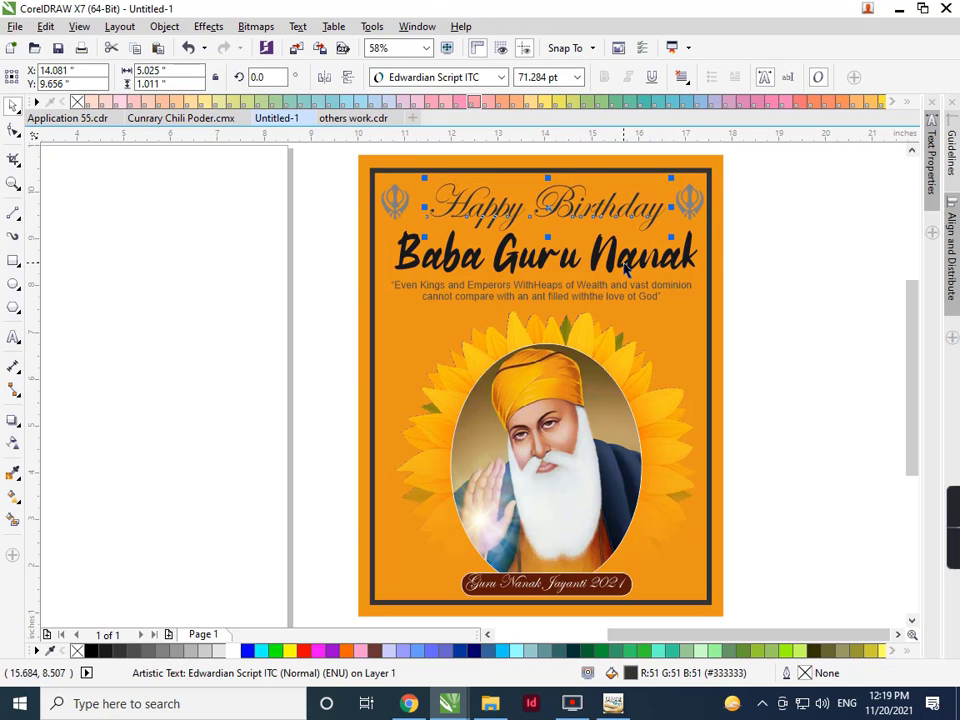
click(613, 262)
drag(613, 262, 612, 257)
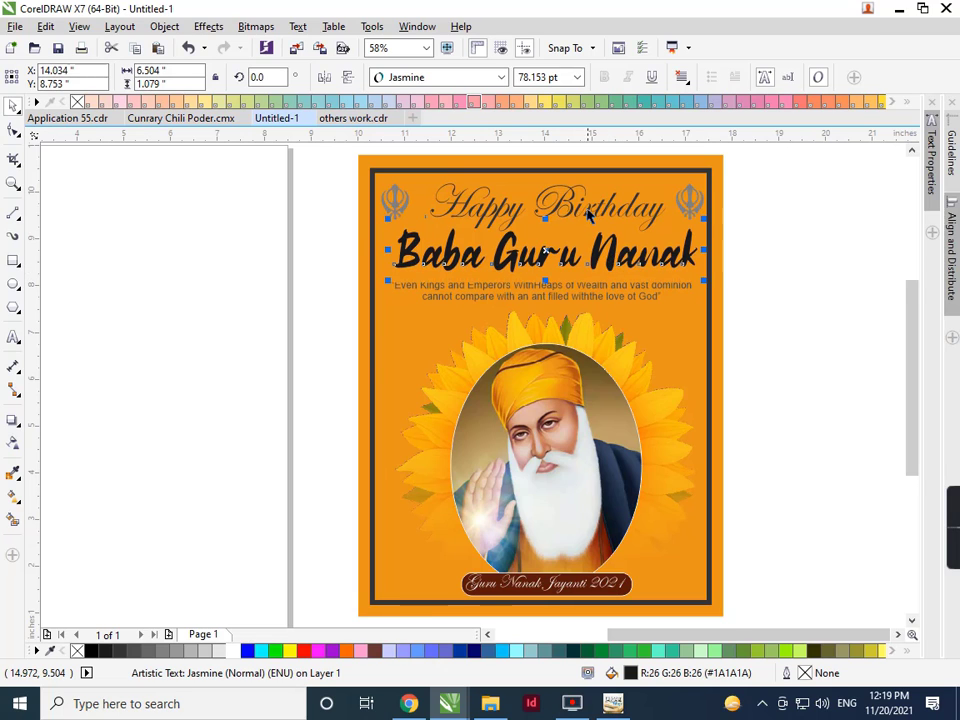
- Give the "Baba Guru Nanak" heading a white 1.0 pt outline placed behind the fill and scaled with the object
scroll(586, 213, up, 2)
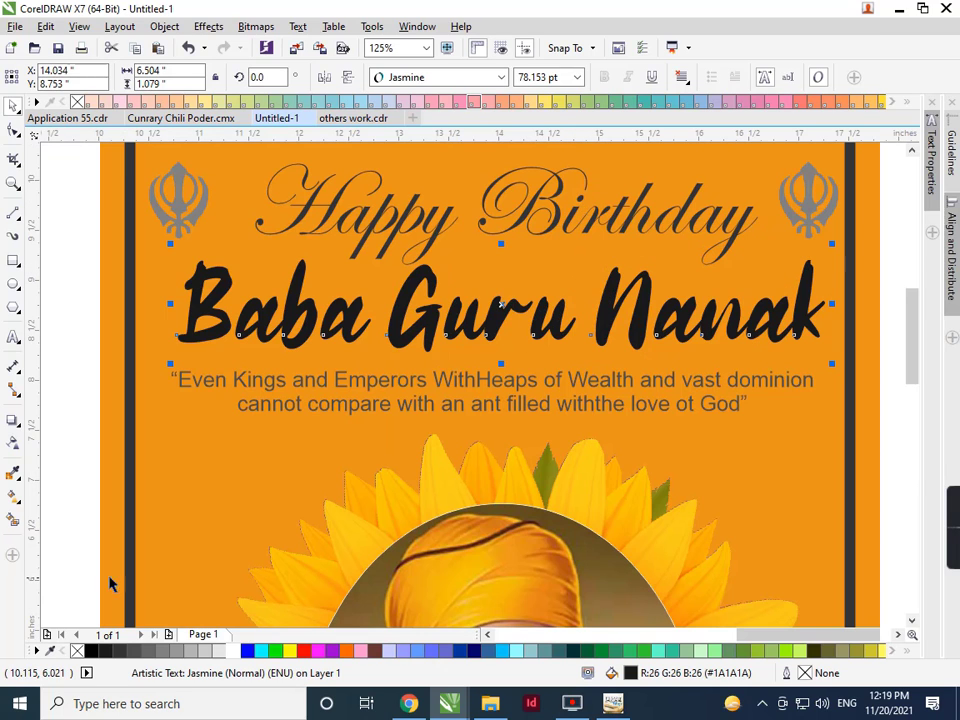
right_click(222, 650)
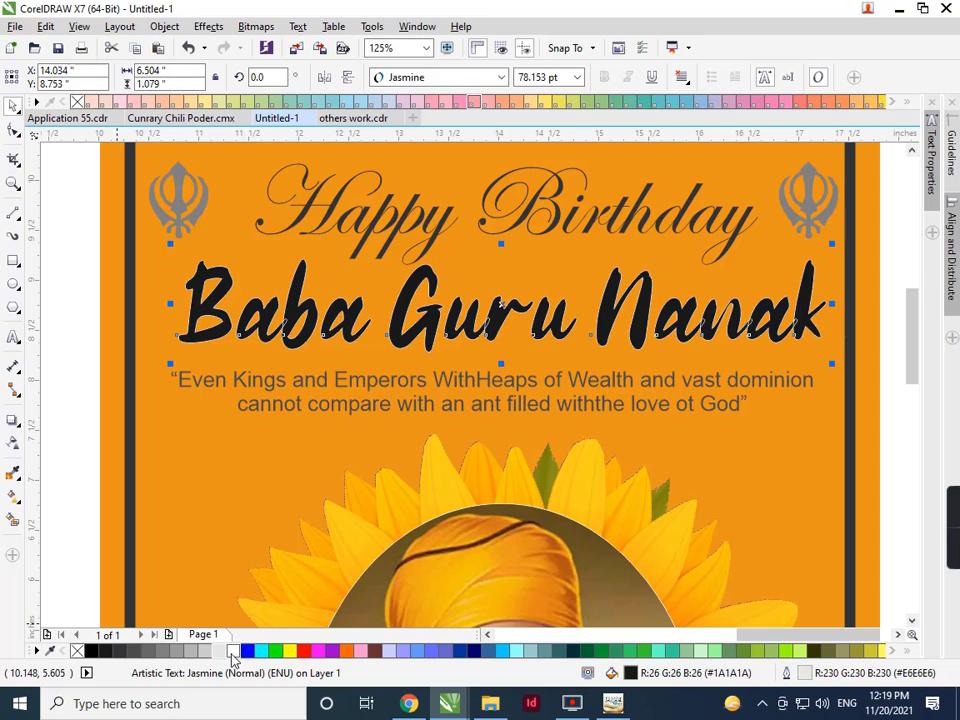
right_click(231, 652)
key(F12)
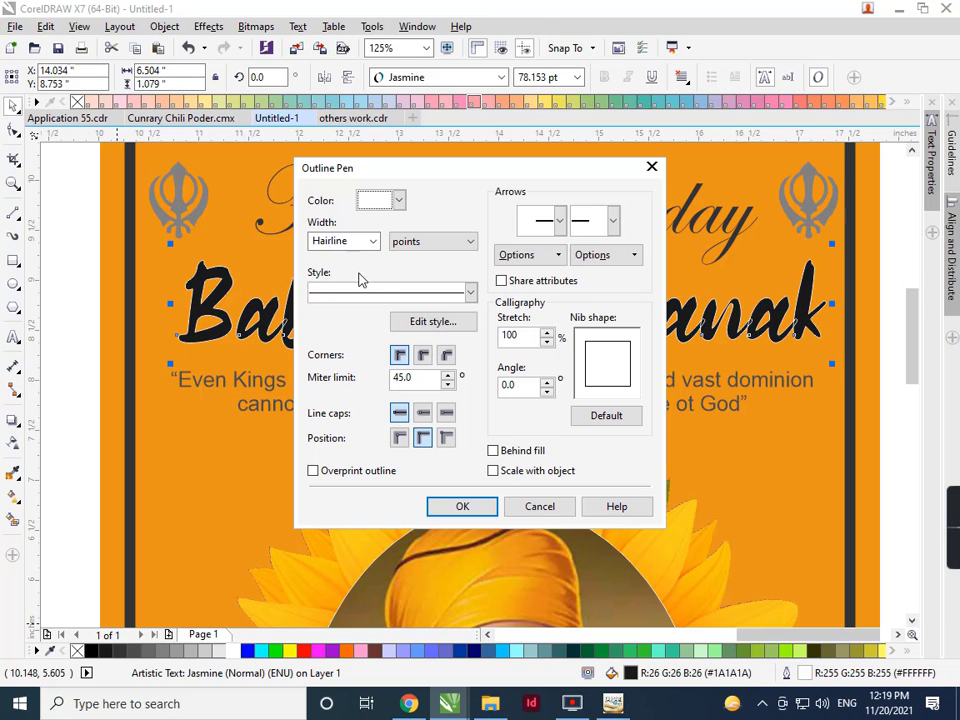
click(373, 241)
click(358, 312)
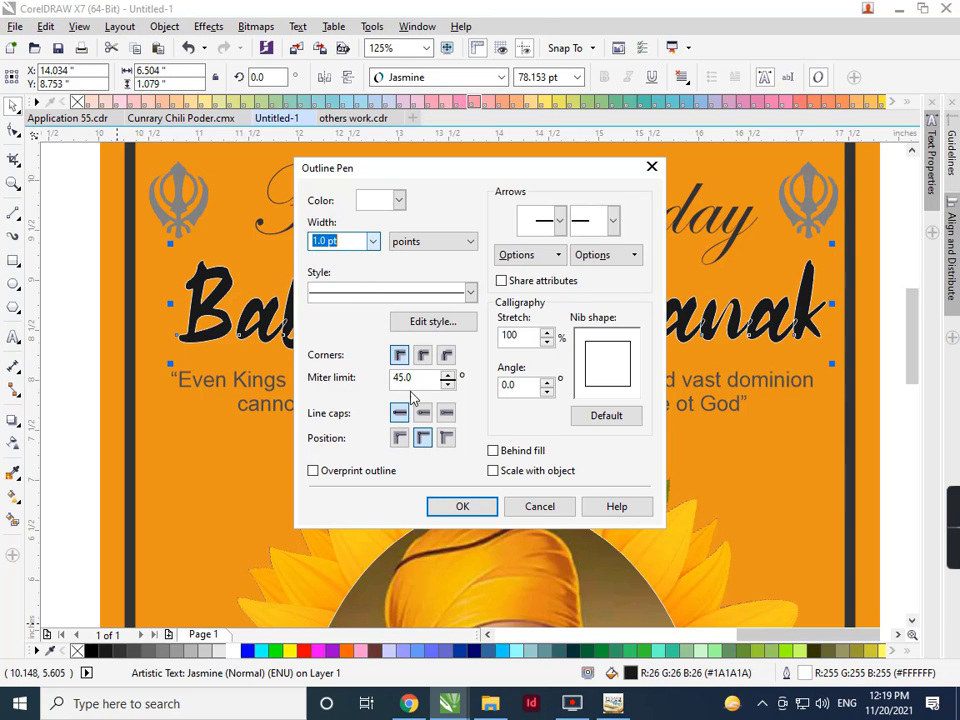
click(492, 467)
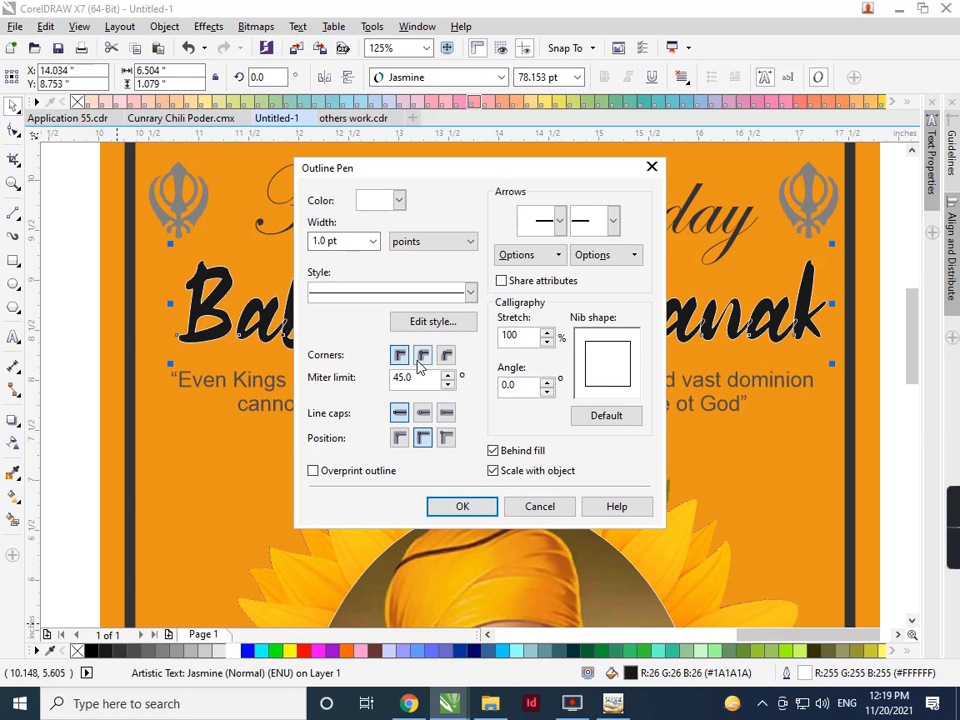
click(465, 503)
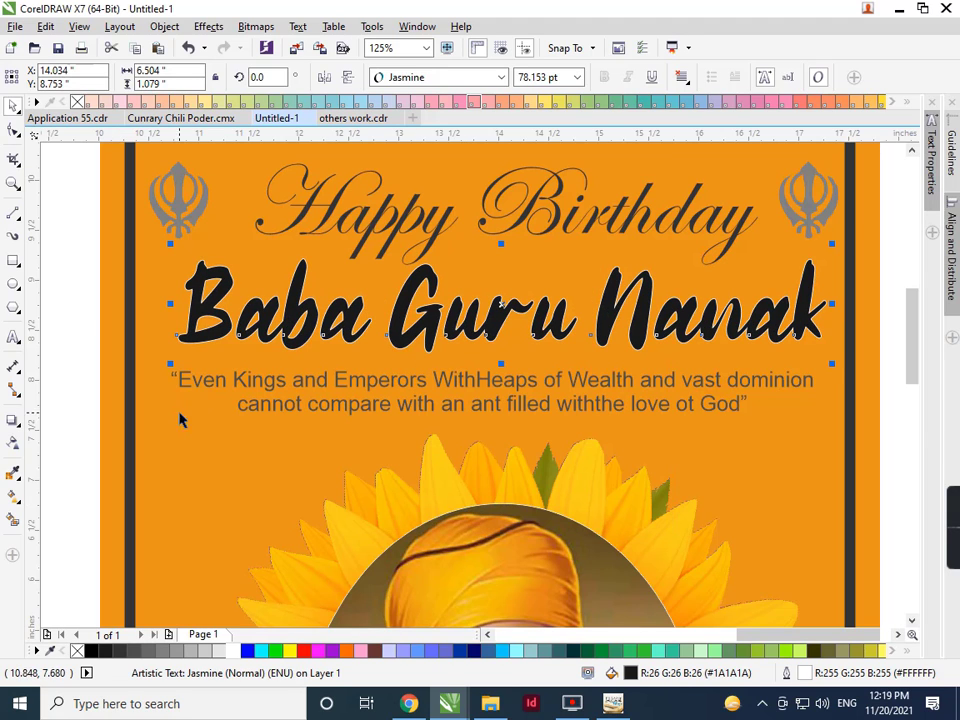
- Add a black Multiply drop shadow just beneath the "Baba Guru Nanak" heading, with angle about 102, opacity 50 and feathering 15
click(13, 420)
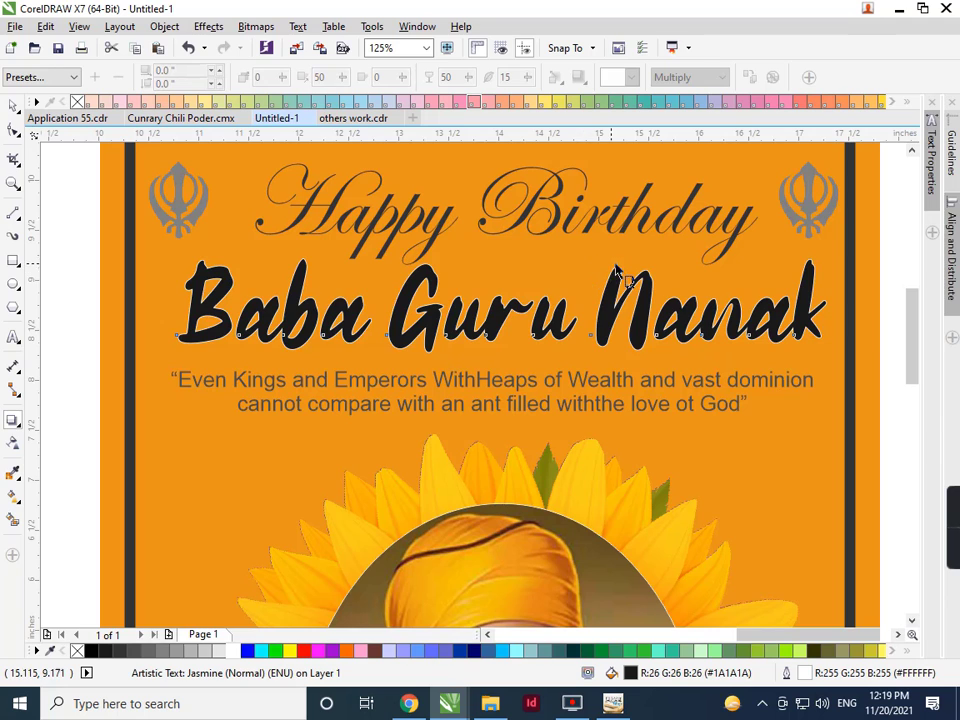
drag(614, 270, 503, 375)
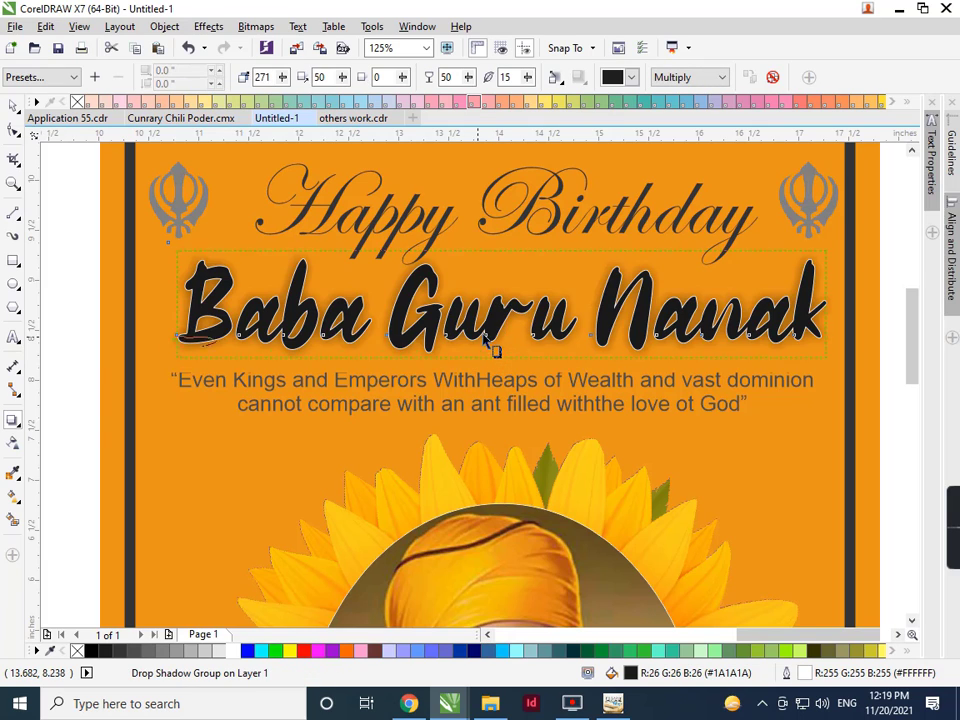
drag(483, 336, 491, 308)
key(space)
scroll(451, 334, down, 1)
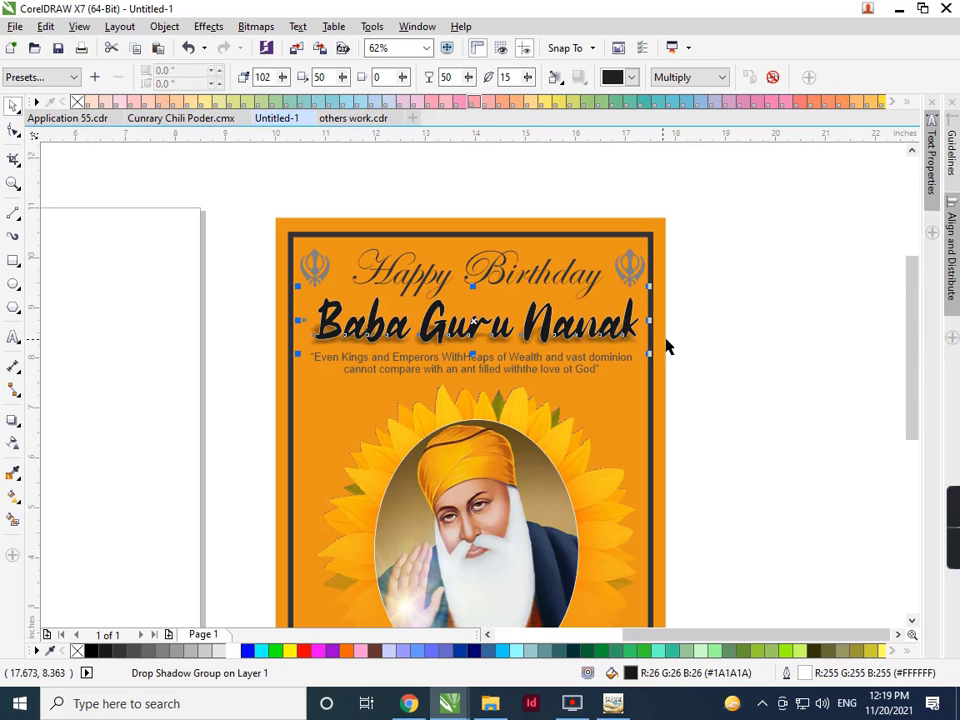
click(729, 339)
scroll(729, 339, down, 1)
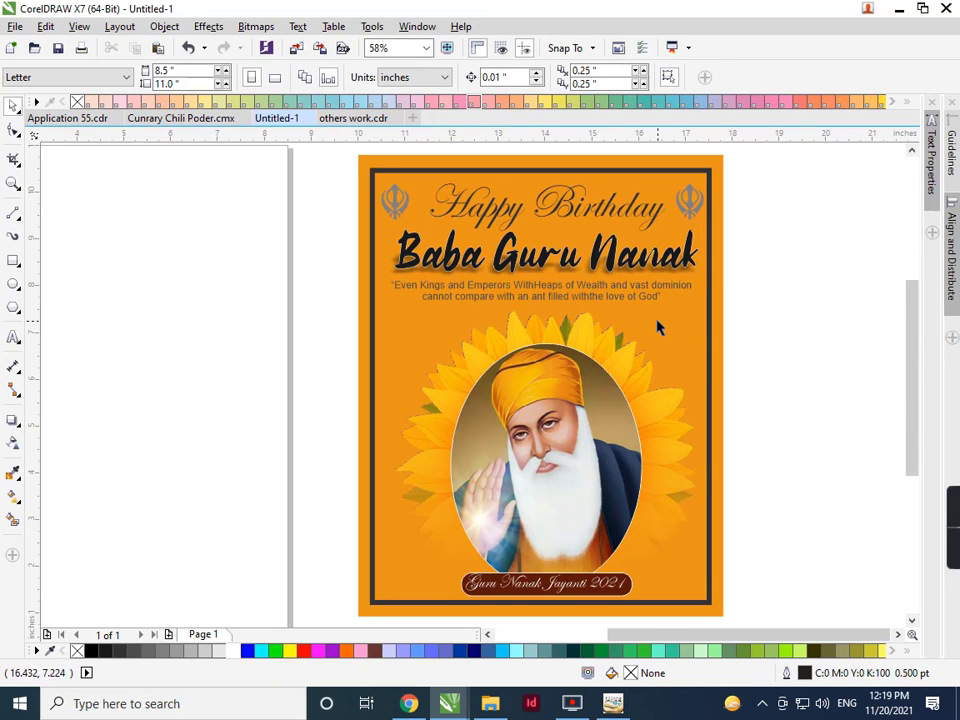
- Enlarge the two-line quote to about 15.8 pt and fill it with dark grey (#333333)
click(645, 299)
drag(695, 309, 696, 306)
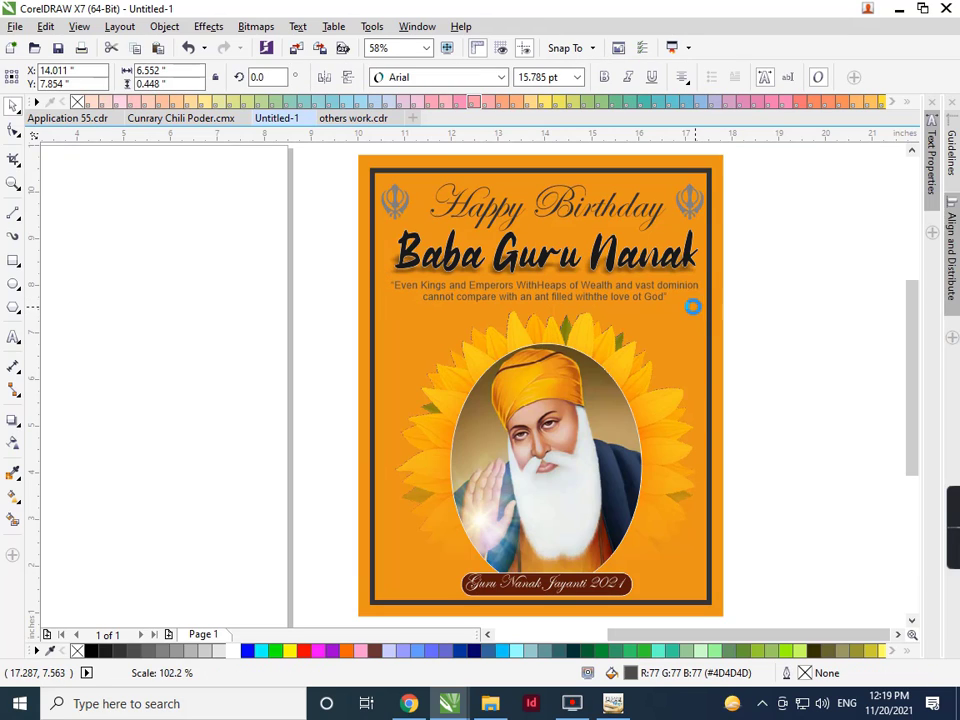
click(122, 651)
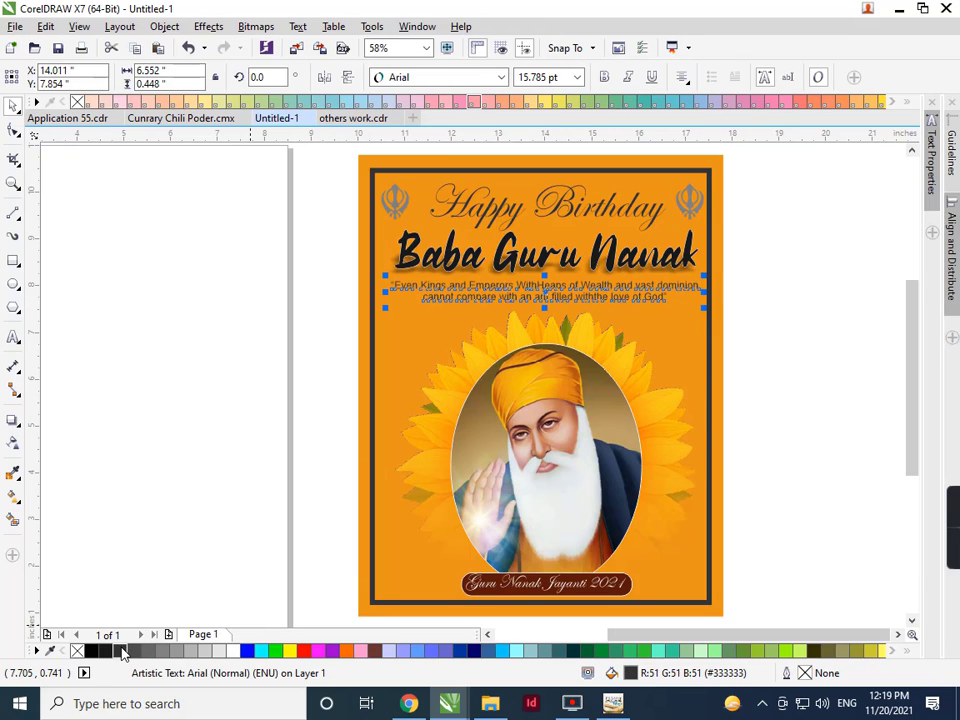
click(157, 533)
- Shrink the "Happy Birthday" heading to about 66.9 pt, leaving space beside the Khanda symbols
click(645, 212)
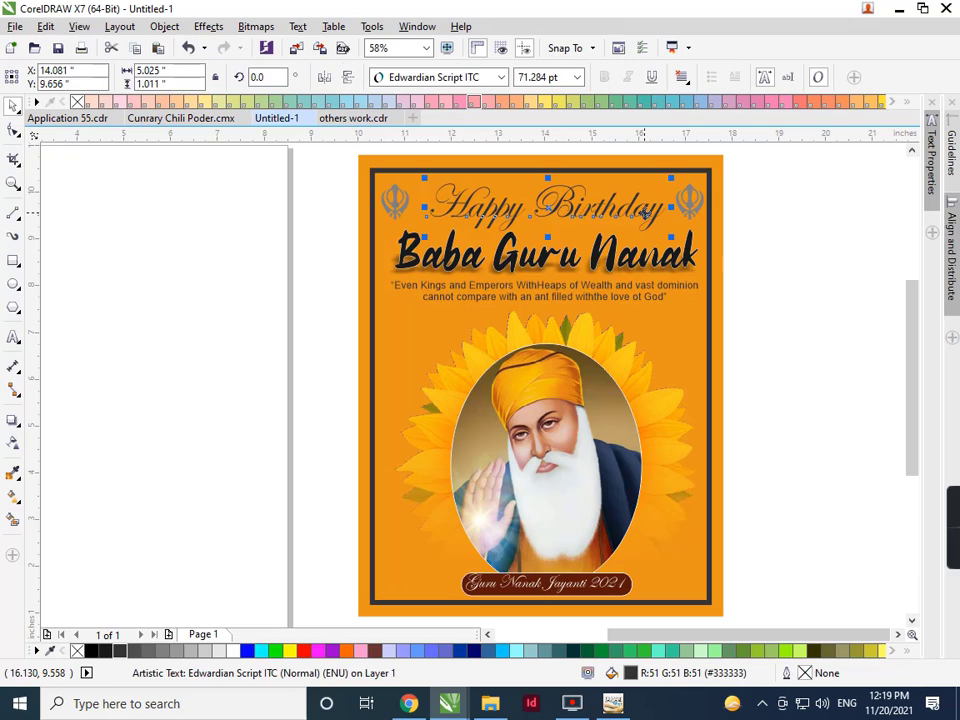
drag(671, 236, 663, 231)
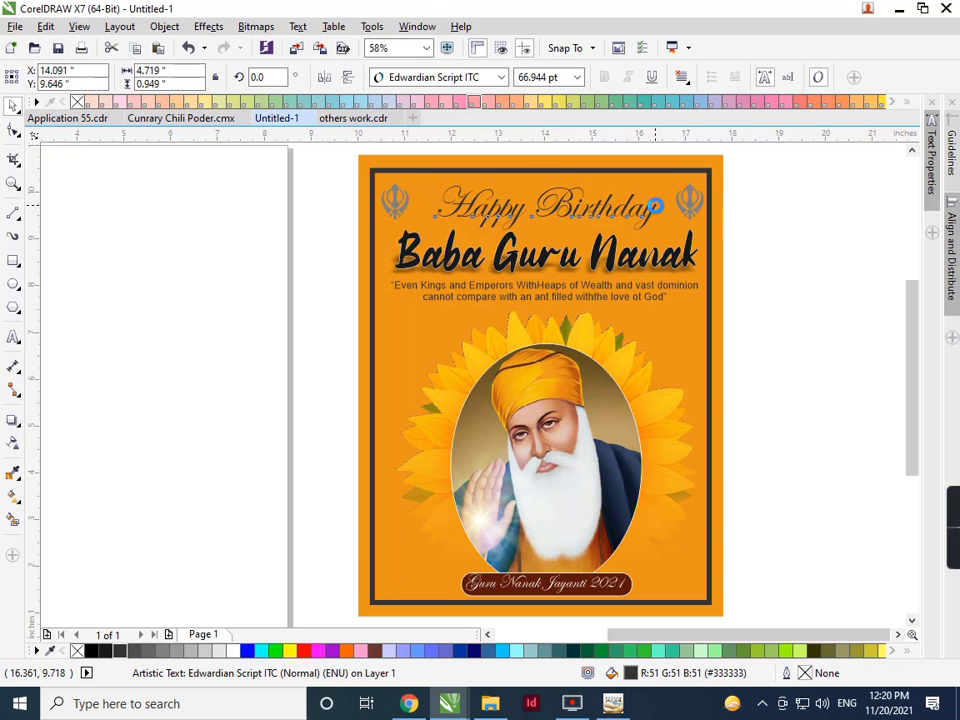
click(726, 203)
- Nudge both Khanda symbols inward, the right one to X 17.048 and the left one to X 10.958 inches
drag(752, 178, 675, 233)
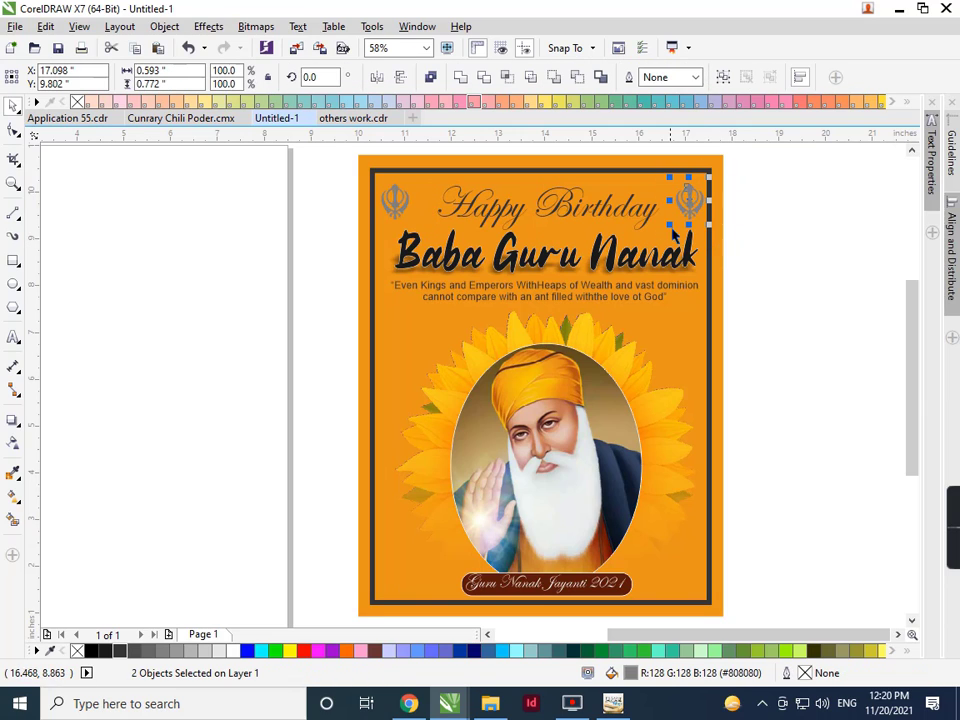
drag(332, 171, 437, 243)
key(Right)
key(Right)
key(Right)
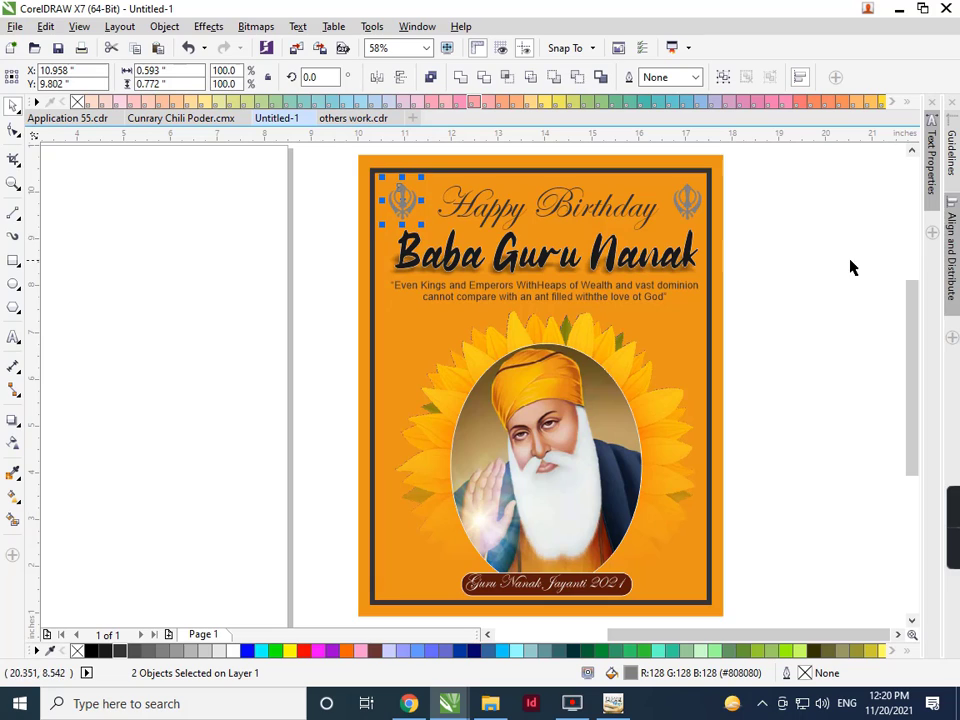
- Fill both Khanda symbols with grey #666666
click(106, 652)
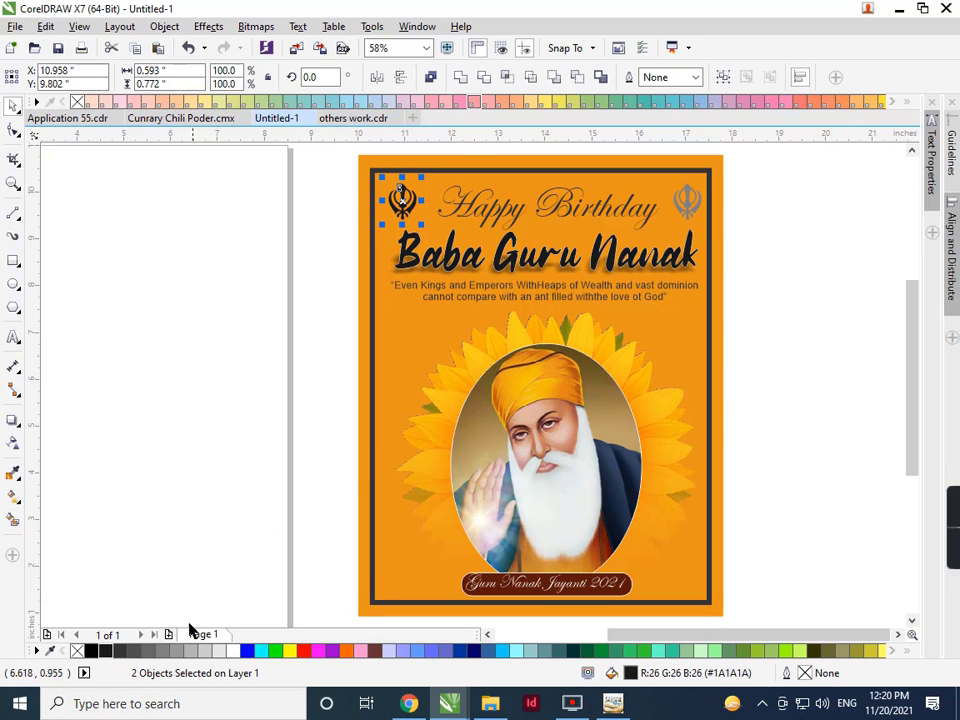
click(200, 515)
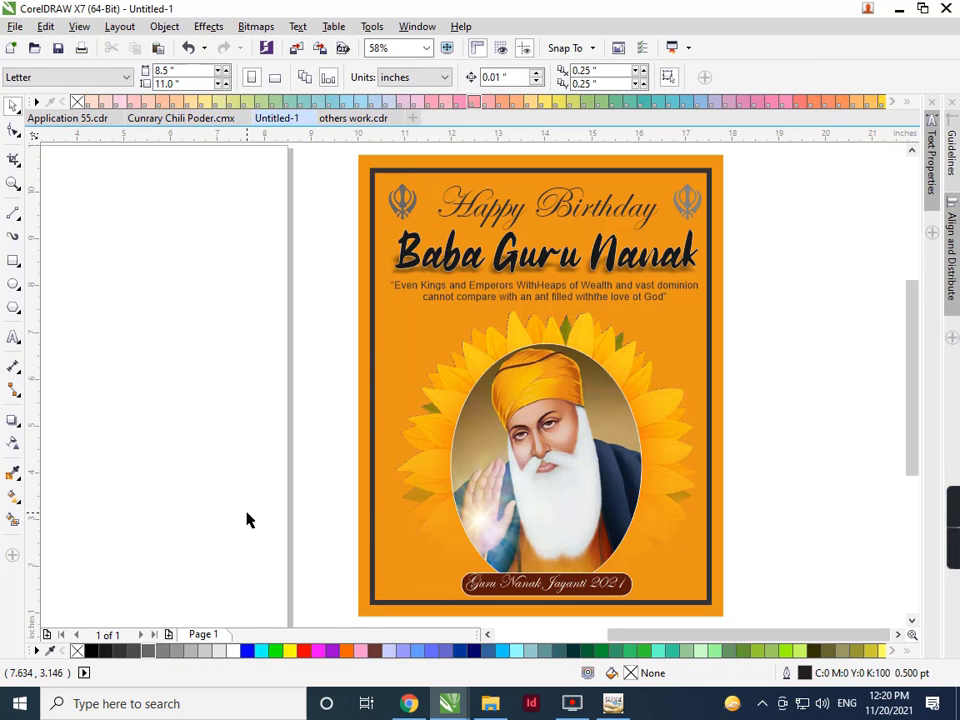
drag(651, 183, 649, 180)
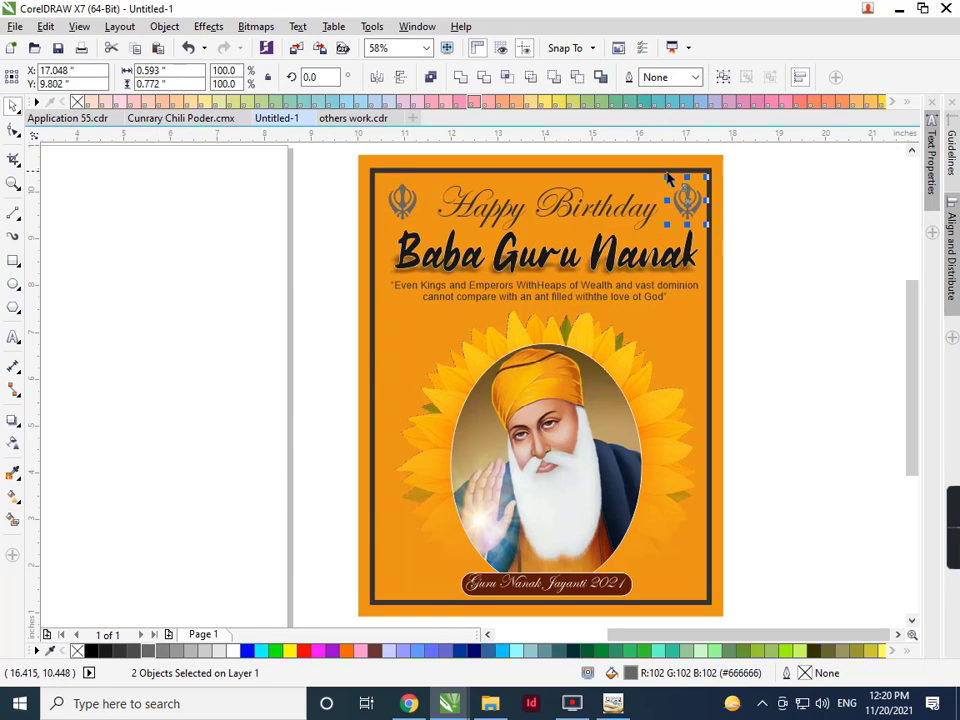
click(724, 288)
- Move the whole poster about 6.5 inches left so that it overlaps the page
scroll(519, 369, down, 3)
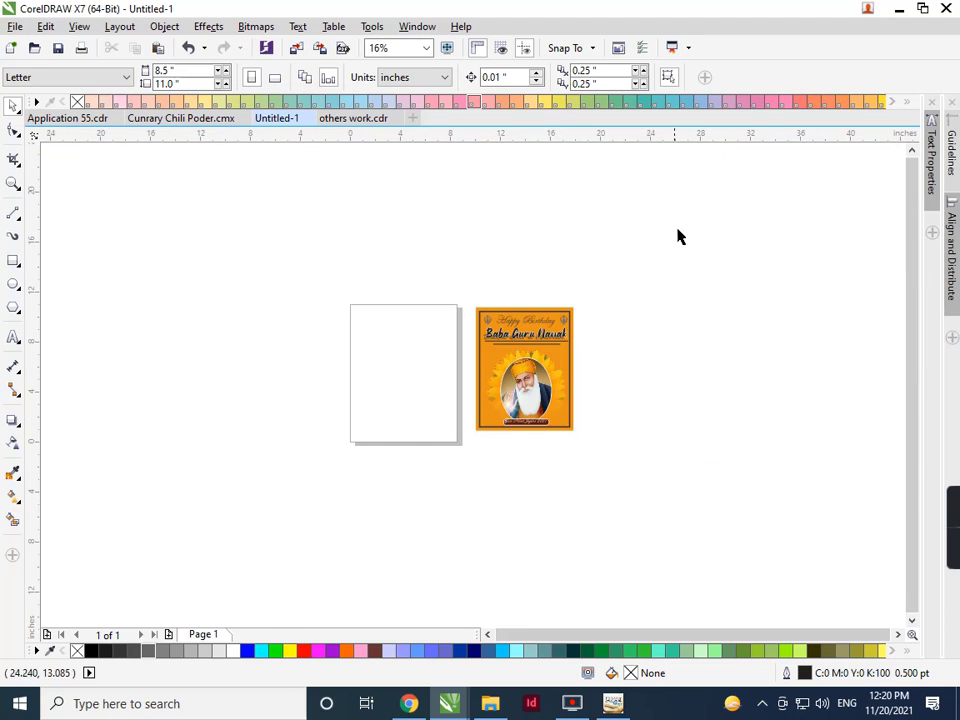
drag(677, 230, 435, 455)
drag(510, 383, 429, 393)
click(550, 518)
- Place the white line-flower ornament, about 1.08 inches wide, at the sunflower's upper left and set its fill to orange #FF6600
drag(306, 283, 385, 467)
drag(360, 368, 405, 360)
scroll(405, 360, up, 3)
scroll(410, 370, up, 5)
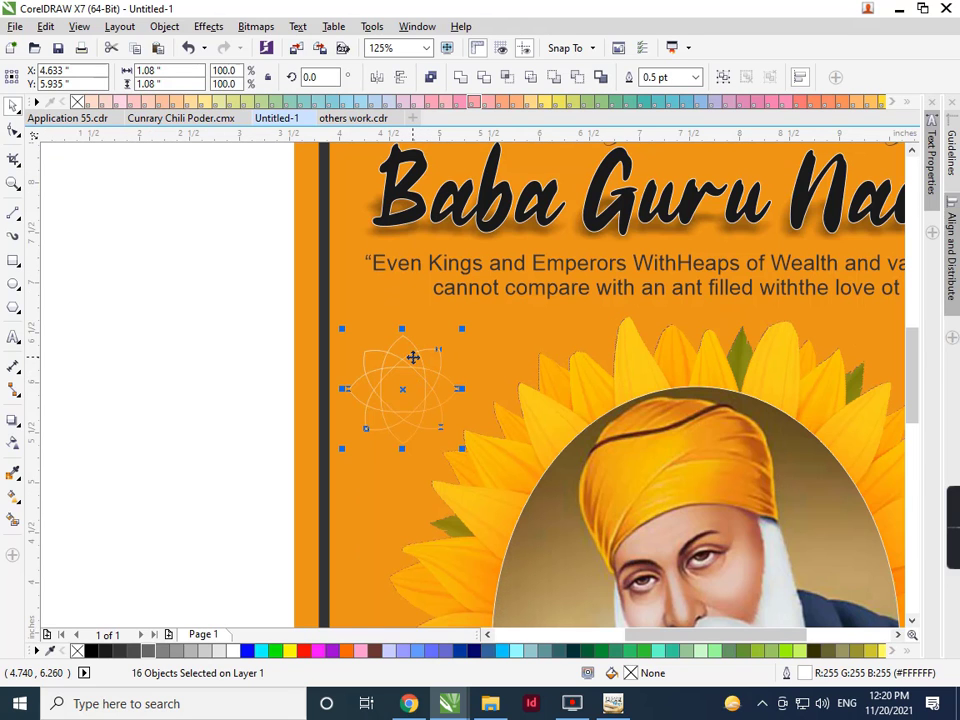
scroll(413, 365, down, 2)
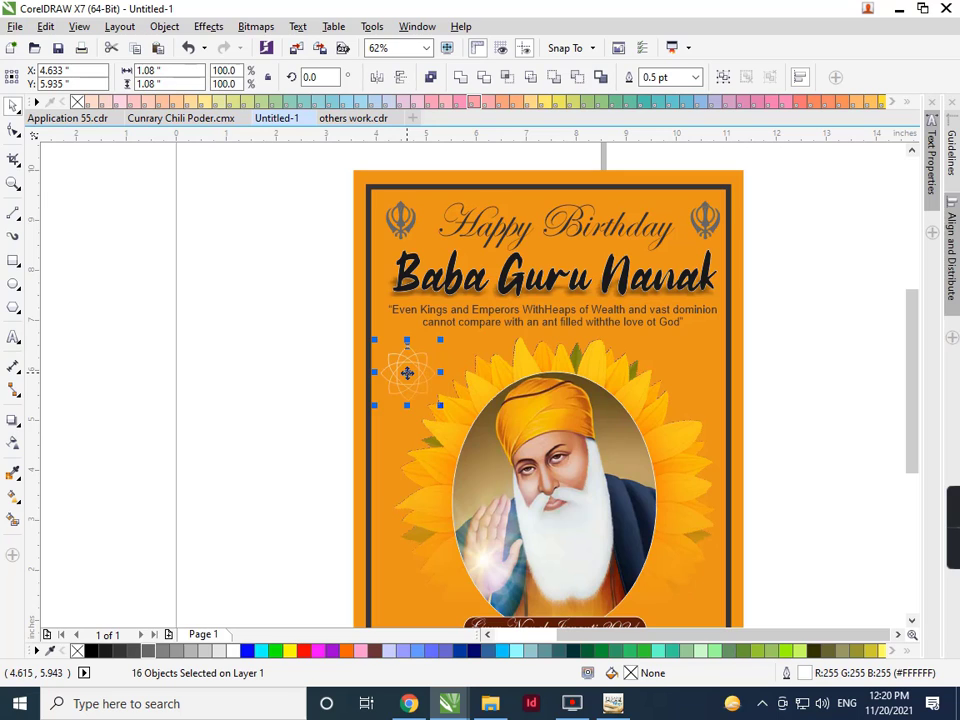
click(351, 657)
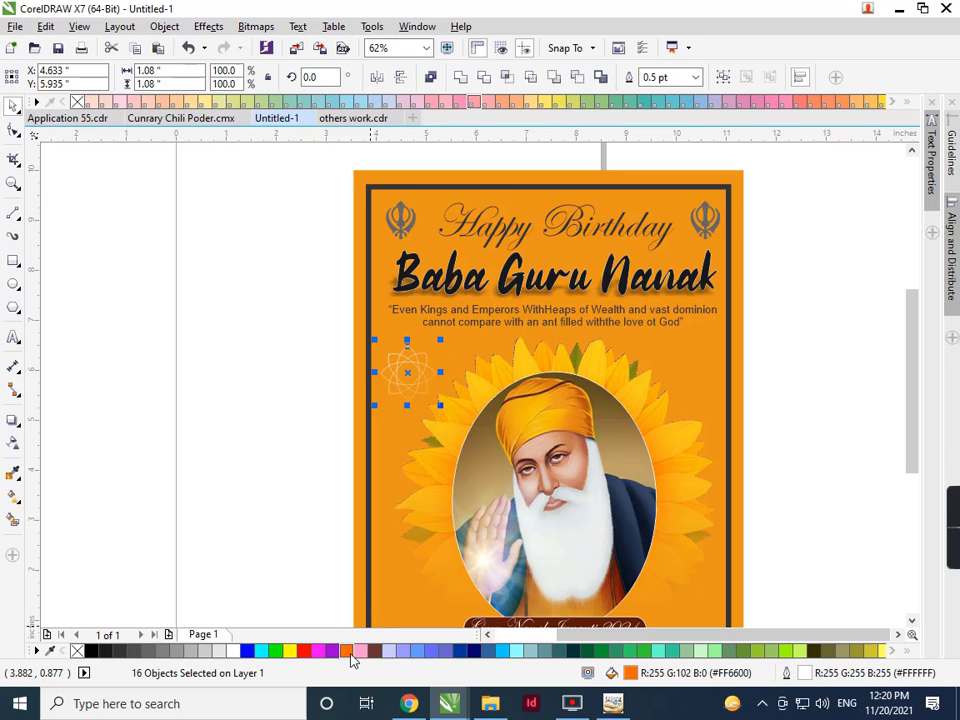
- Copy the flower ornament to the sunflower's upper right and place copies about 0.6 inch wide on both sides of the caption bar
drag(405, 373, 698, 494)
scroll(686, 370, down, 2)
scroll(705, 516, up, 2)
drag(711, 455, 385, 446)
scroll(676, 447, down, 1)
right_click(385, 446)
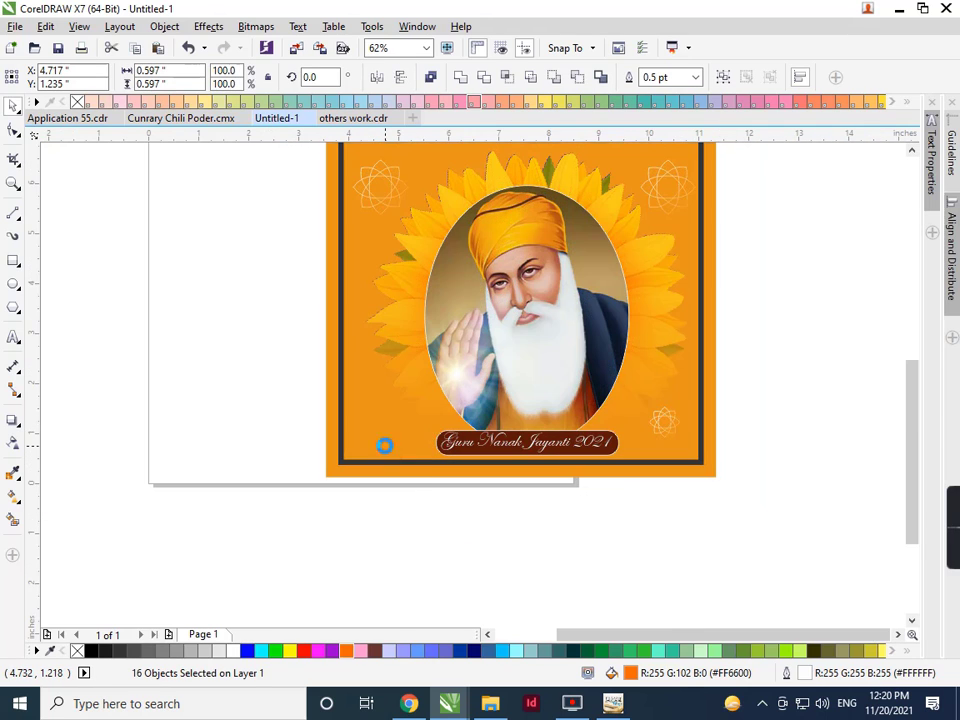
click(476, 548)
- Enlarge the brown caption bar around its text to about 3.74 × 0.53 inches
scroll(529, 476, up, 5)
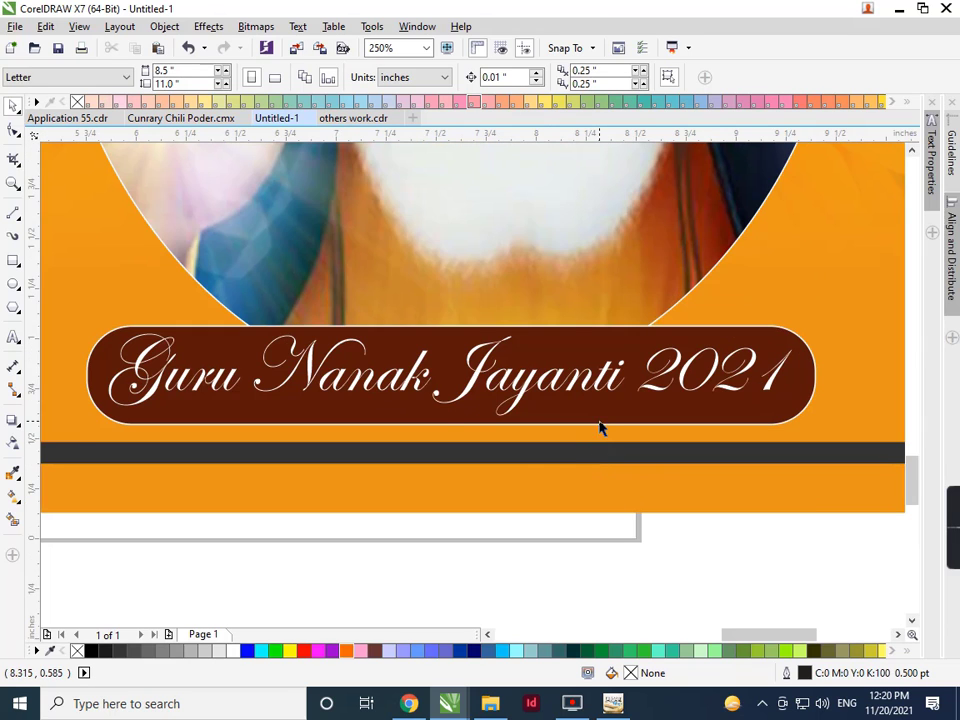
click(528, 406)
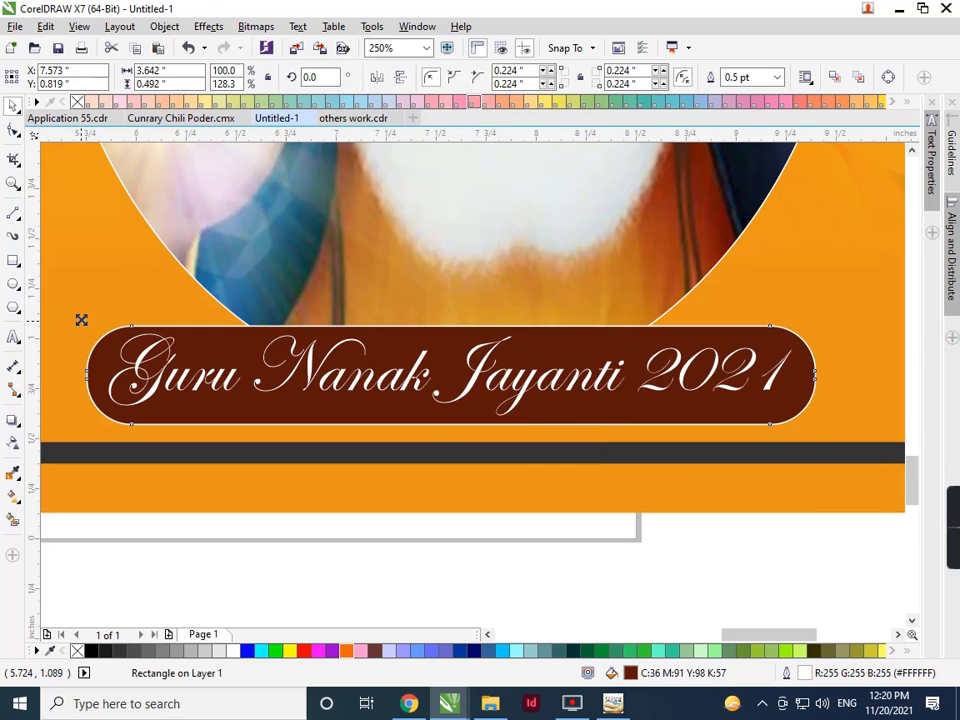
drag(80, 320, 71, 300)
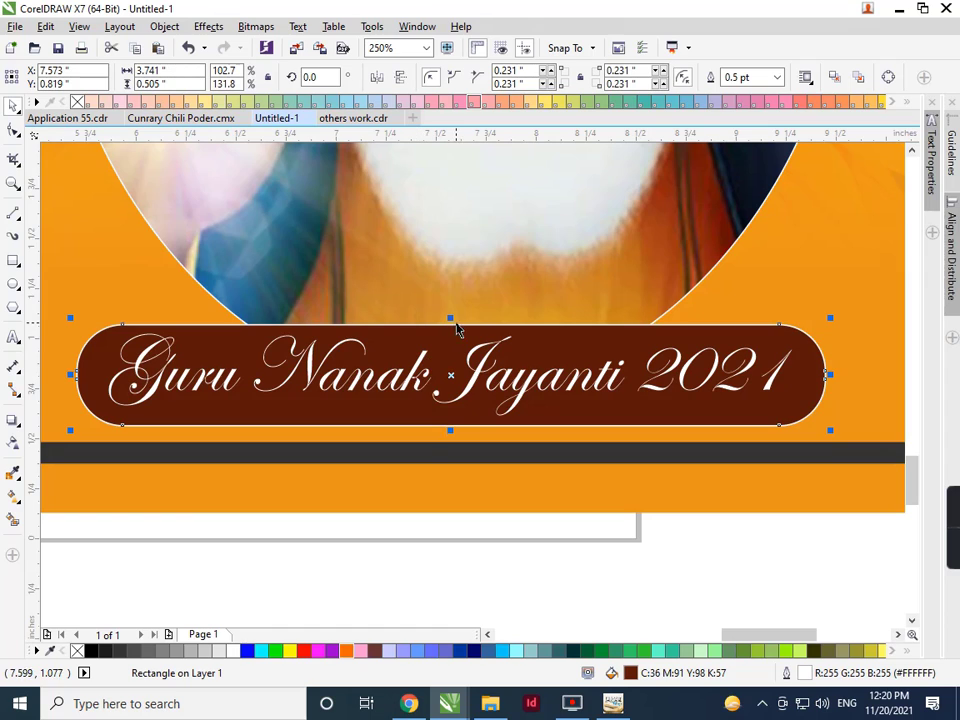
drag(452, 318, 452, 313)
scroll(504, 398, down, 2)
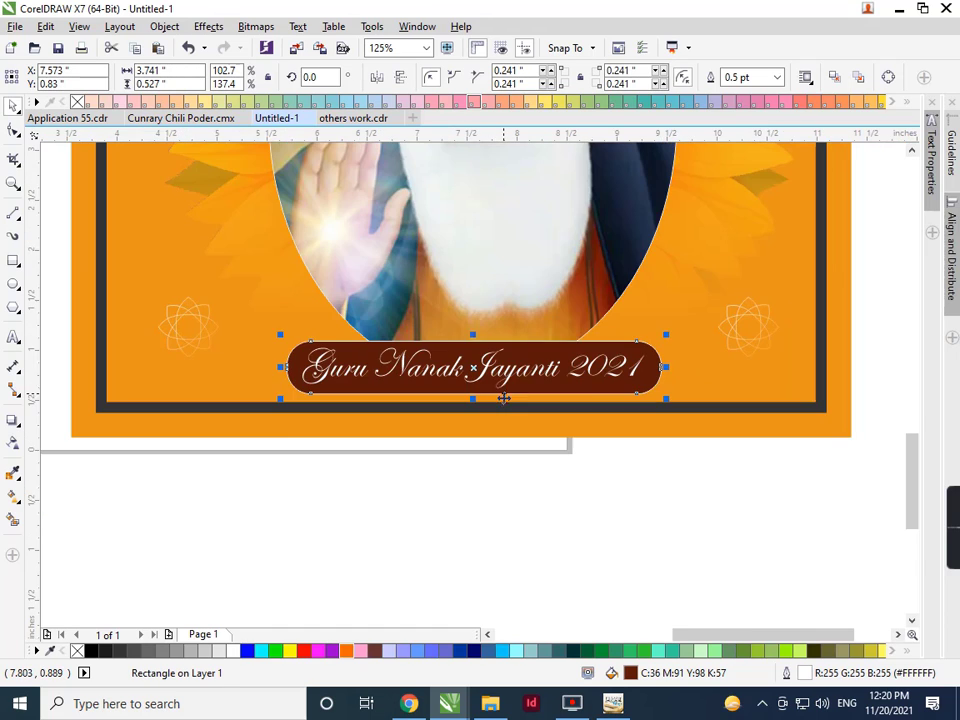
scroll(501, 418, down, 2)
click(507, 498)
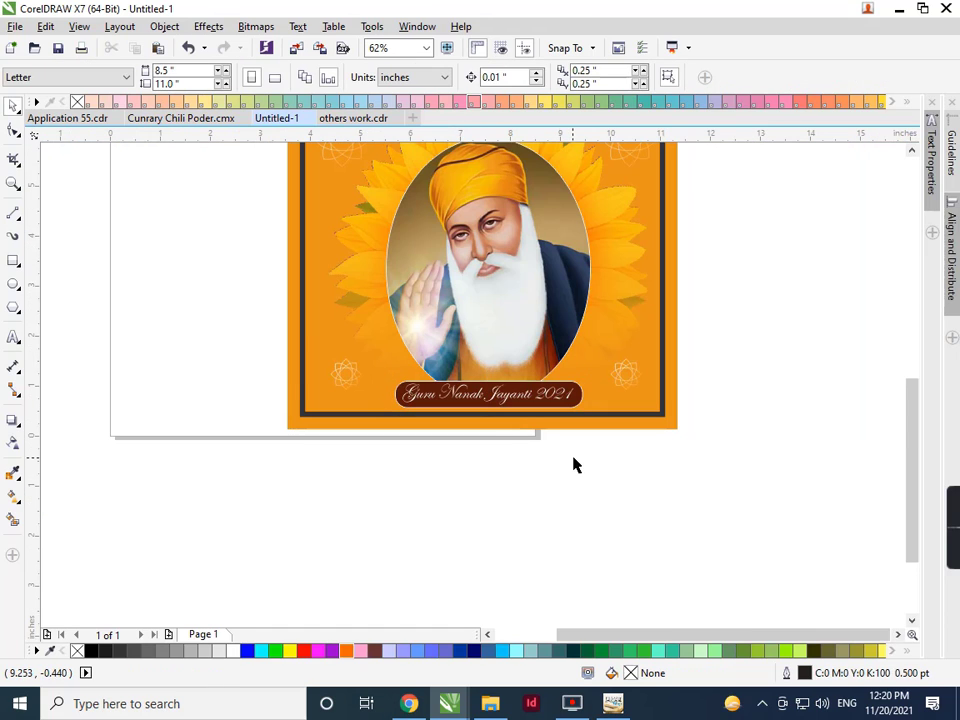
key(shift+F4)
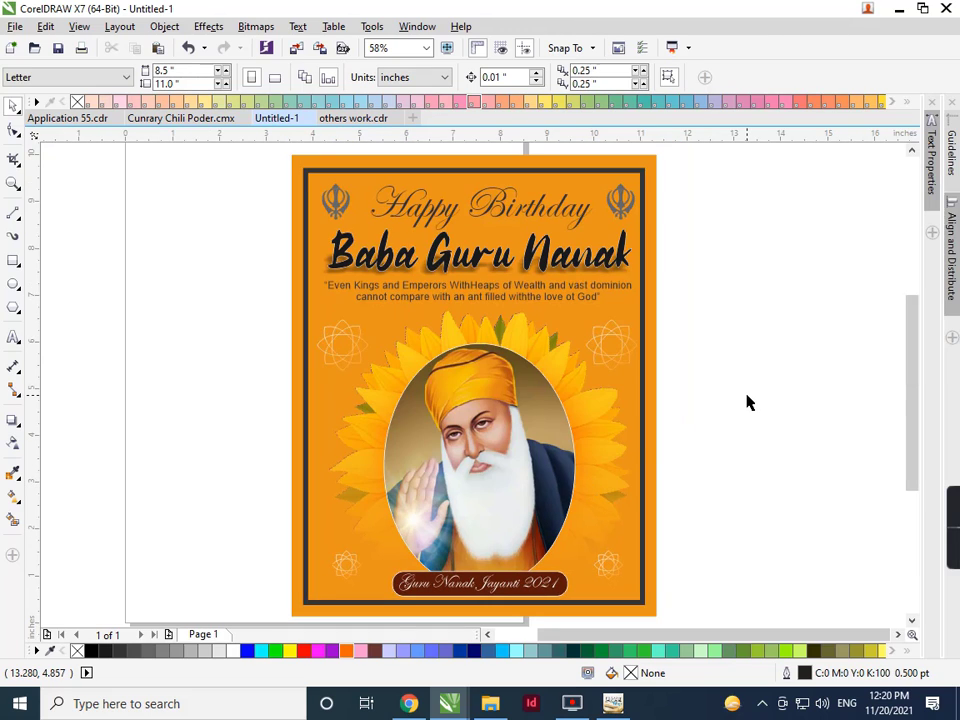